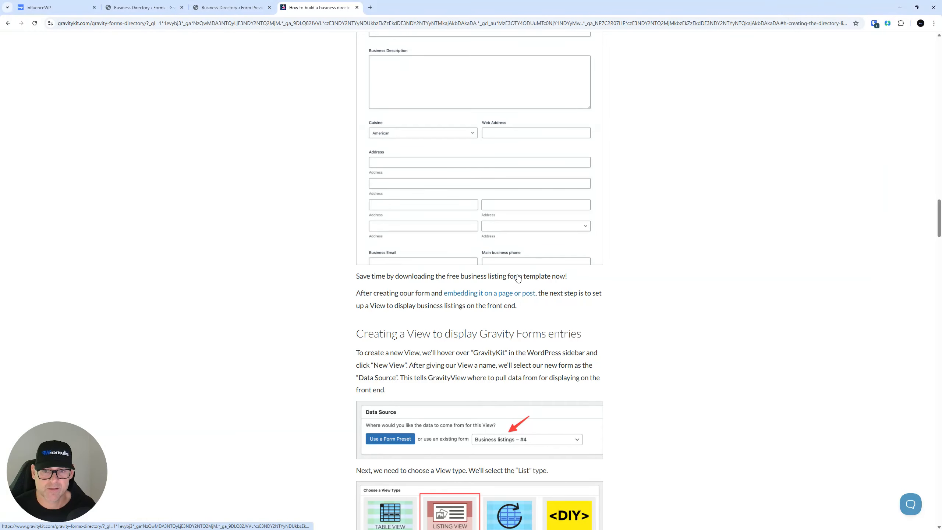
Request the free business listing template by submitting an email address on GravityKit's download form
{"action": "right_click", "coordinate": [438, 276]}
{"action": "left_click", "coordinate": [477, 284]}
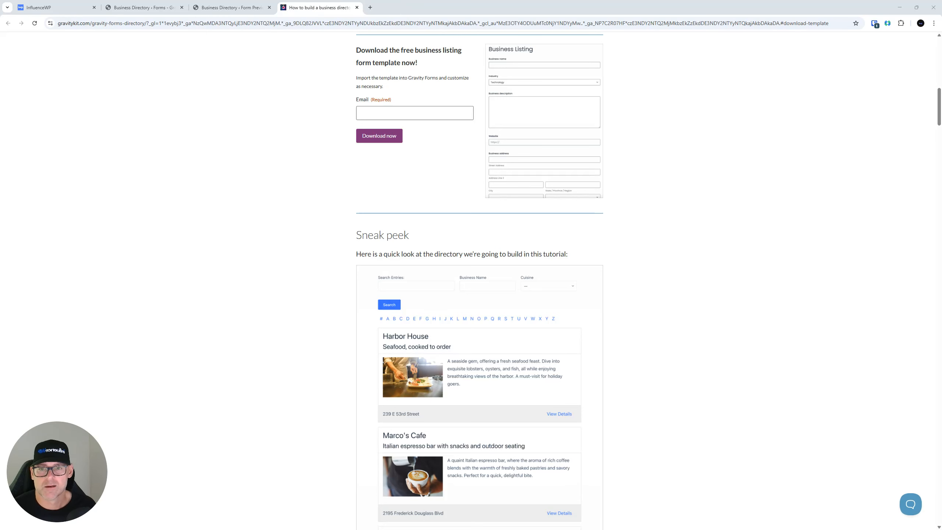
{"action": "scroll", "coordinate": [504, 95], "scroll_direction": "up", "scroll_amount": 3}
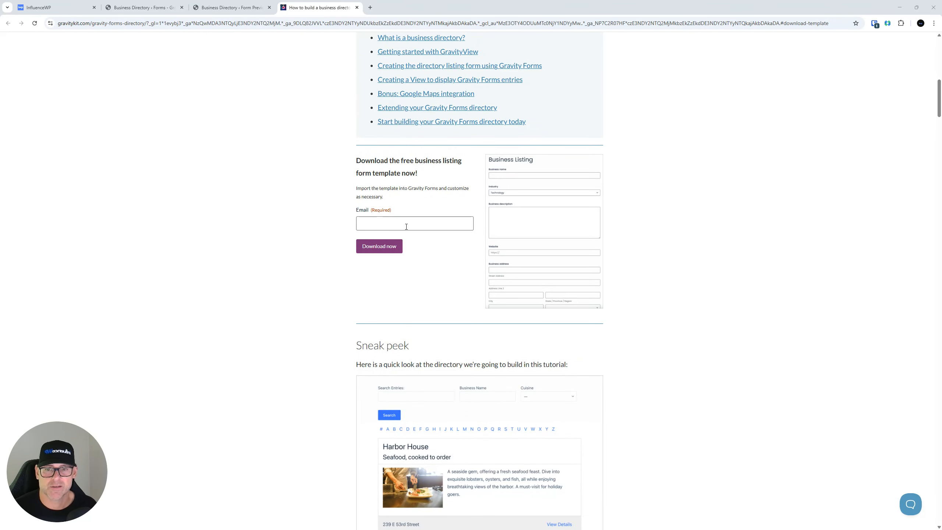
{"action": "left_click", "coordinate": [383, 224]}
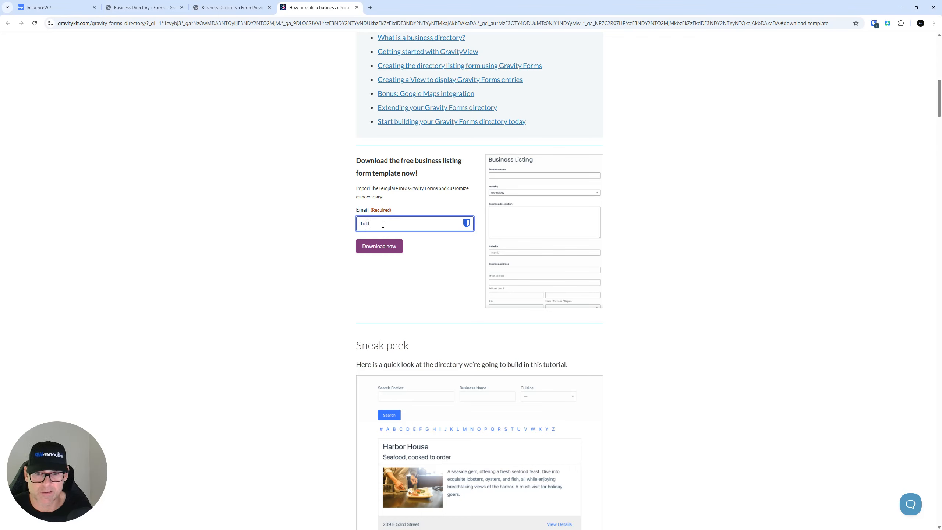
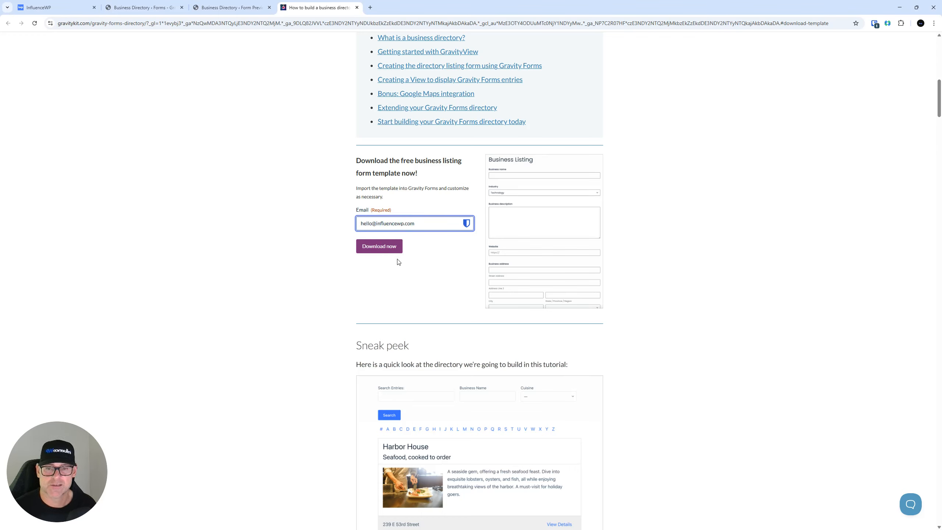
{"action": "left_click", "coordinate": [385, 248]}
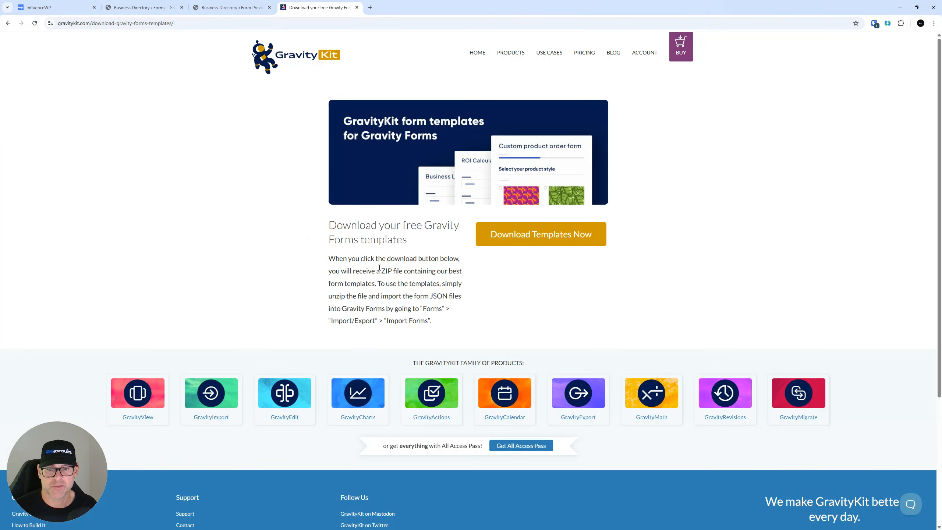
Download form-templates.zip and return to the Business Directory form preview tab
{"action": "left_click", "coordinate": [559, 239]}
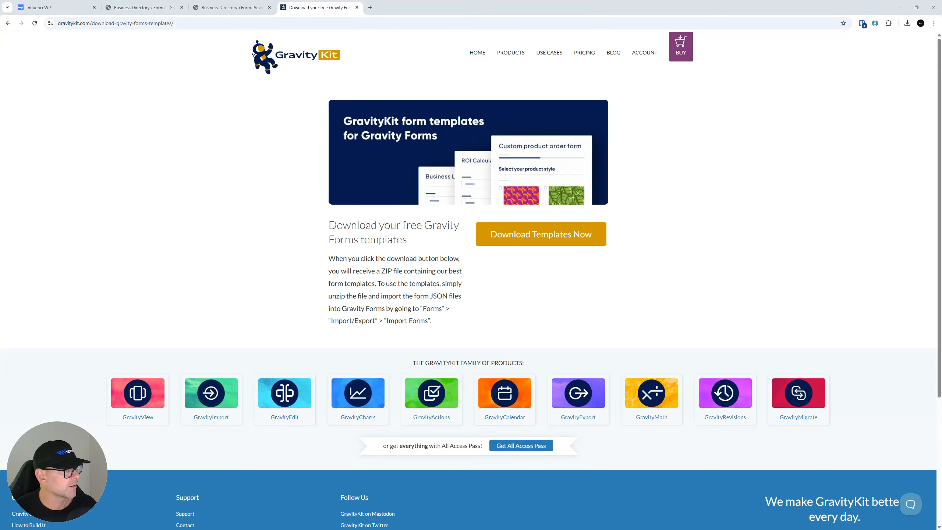
{"action": "left_click", "coordinate": [270, 3]}
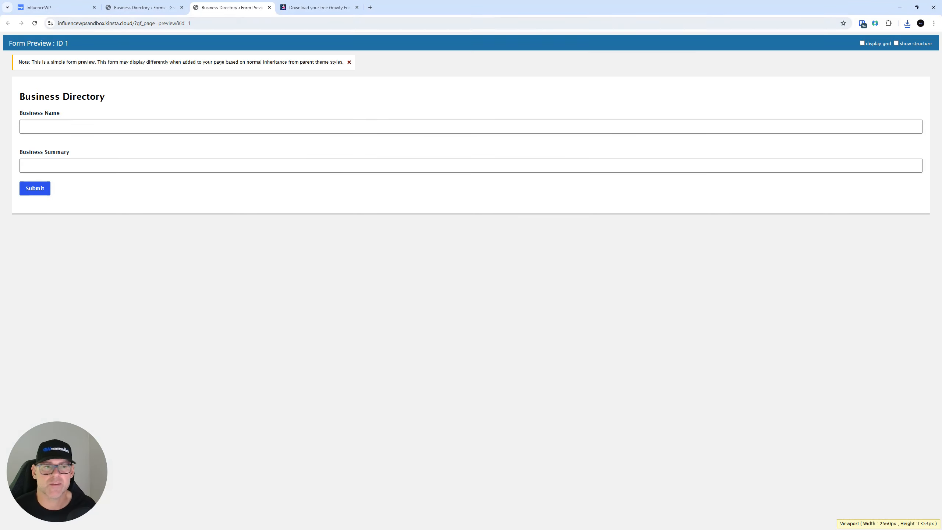
Open Gravity Forms' Import/Export page in a new tab from the Business Directory editor
{"action": "left_click", "coordinate": [142, 8]}
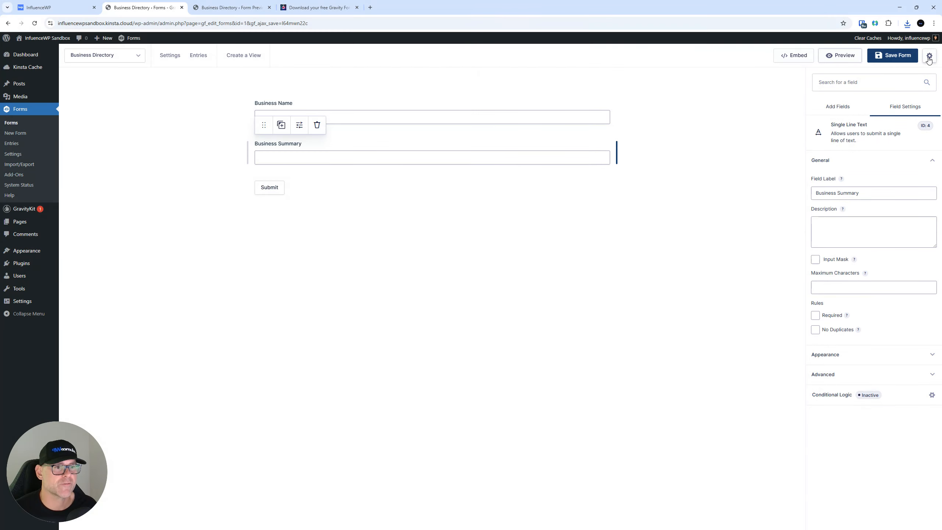
{"action": "left_click", "coordinate": [930, 56]}
{"action": "left_click", "coordinate": [530, 279]}
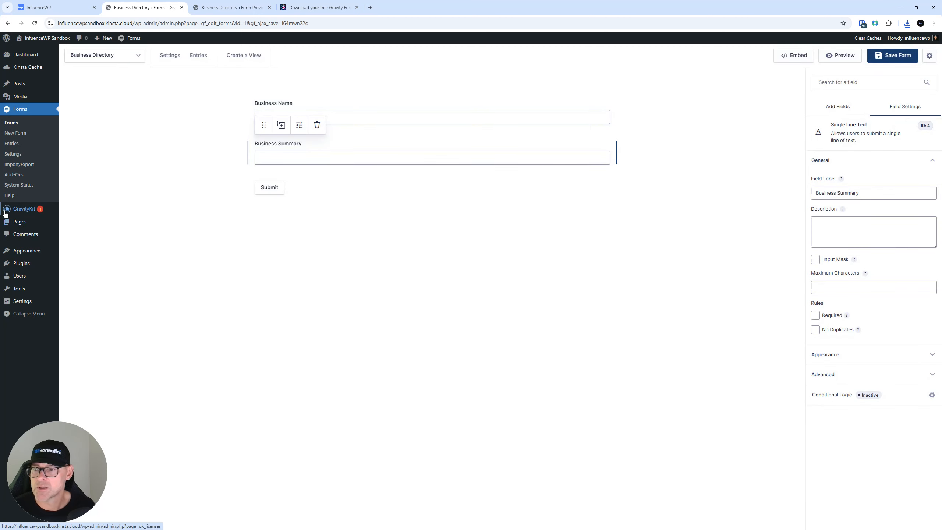
{"action": "right_click", "coordinate": [15, 167]}
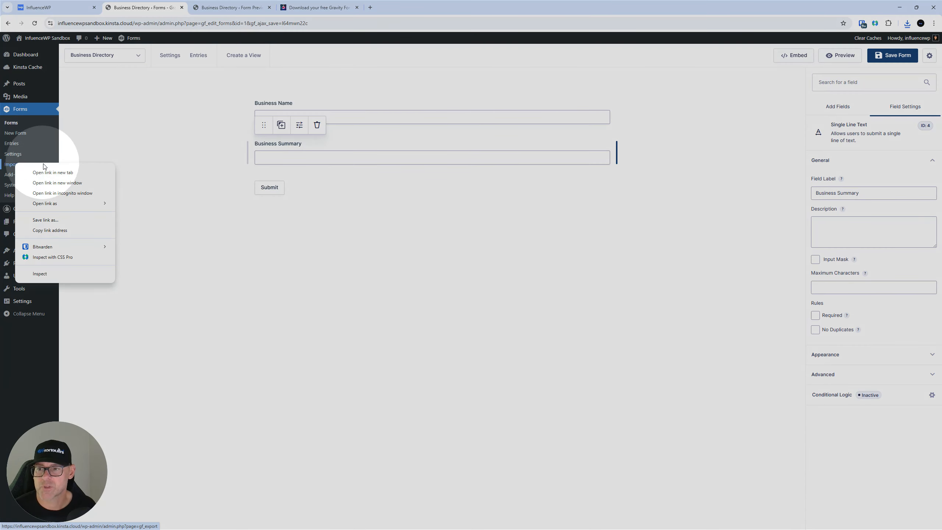
{"action": "left_click", "coordinate": [47, 173]}
{"action": "left_click", "coordinate": [215, 5]}
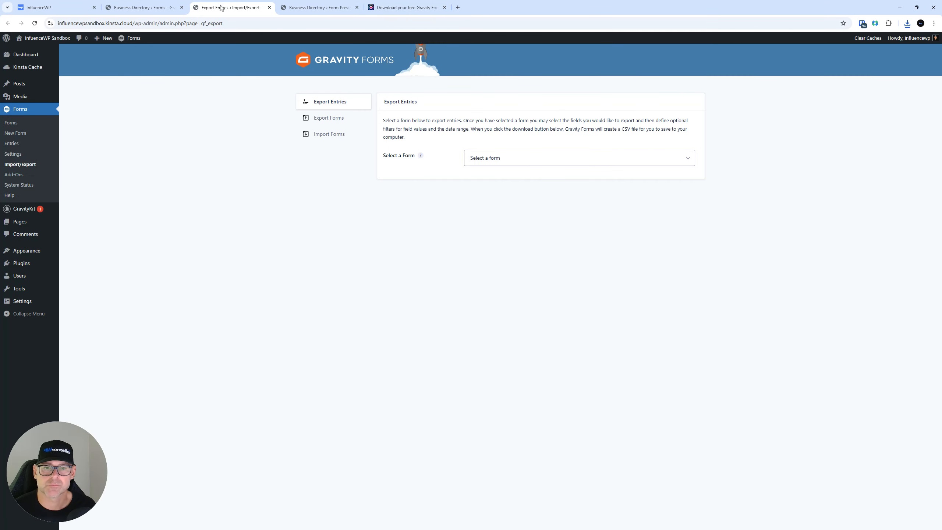
Import the business listing JSON form with Import Images enabled, and open it for editing
{"action": "left_click", "coordinate": [340, 136]}
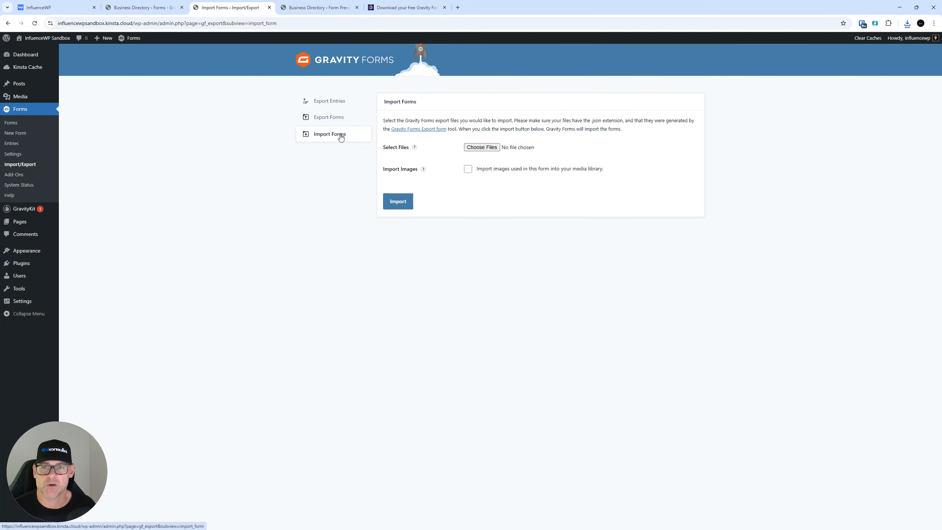
{"action": "left_click", "coordinate": [482, 147]}
{"action": "key", "text": "Escape"}
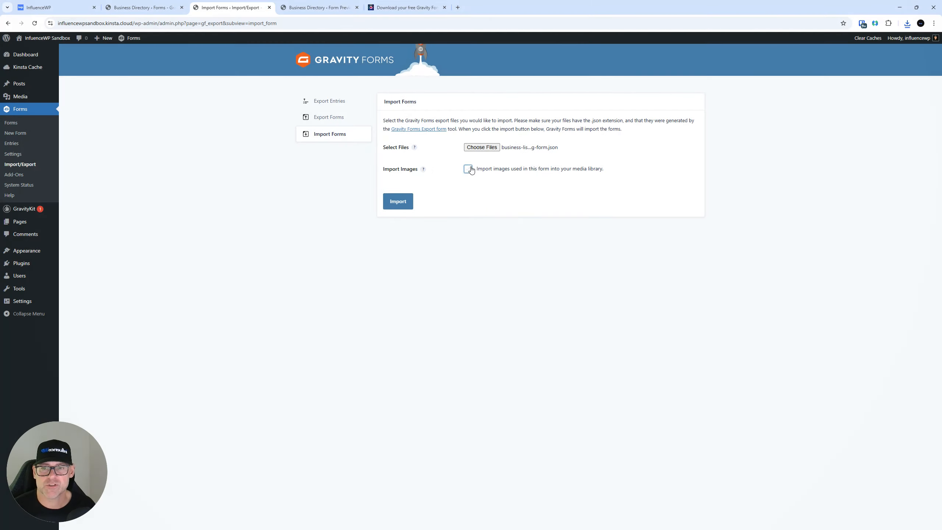
{"action": "left_click", "coordinate": [468, 169]}
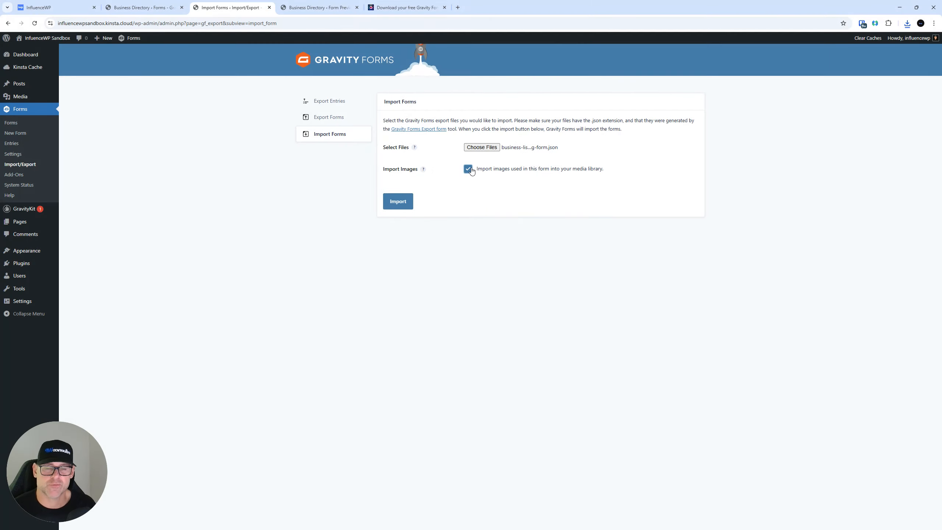
{"action": "left_click", "coordinate": [396, 205]}
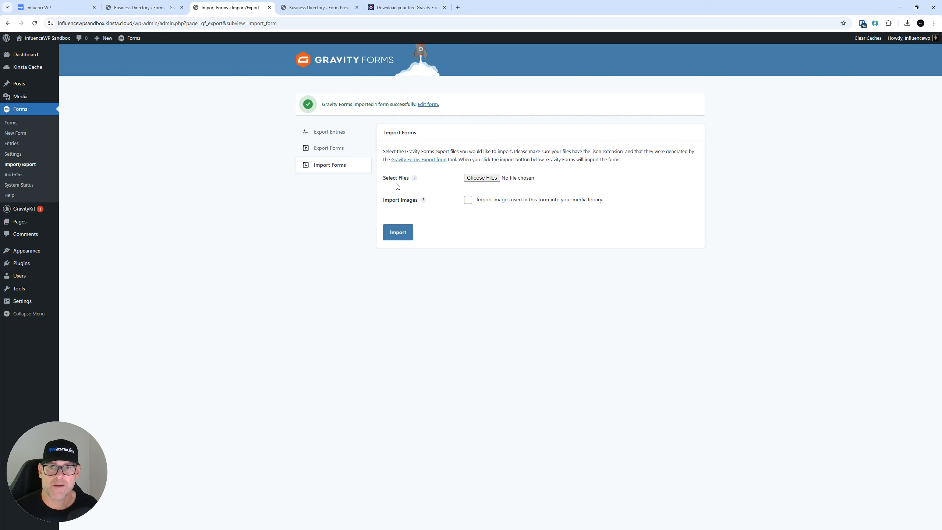
{"action": "left_click", "coordinate": [429, 104]}
{"action": "left_click", "coordinate": [325, 8]}
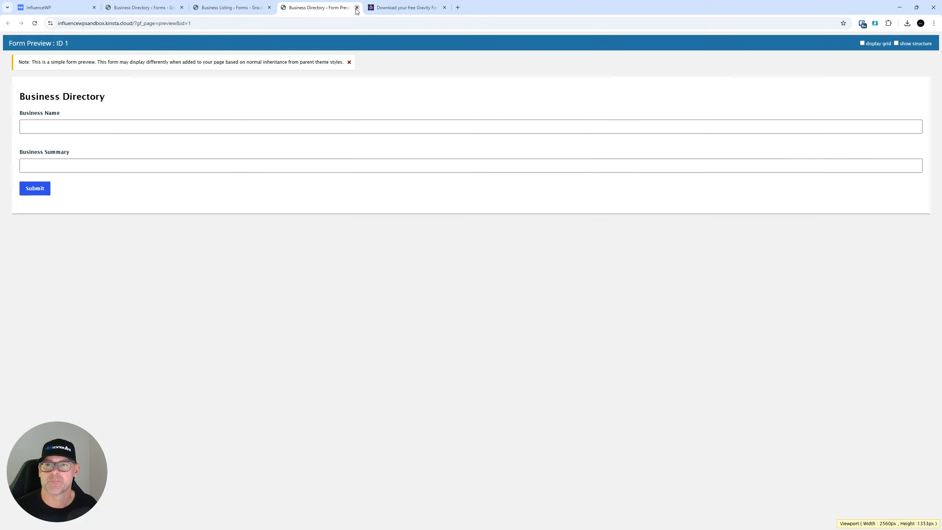
Close the old Business Directory preview and review the Business Listing form editor
{"action": "left_click", "coordinate": [357, 7]}
{"action": "left_click", "coordinate": [233, 6]}
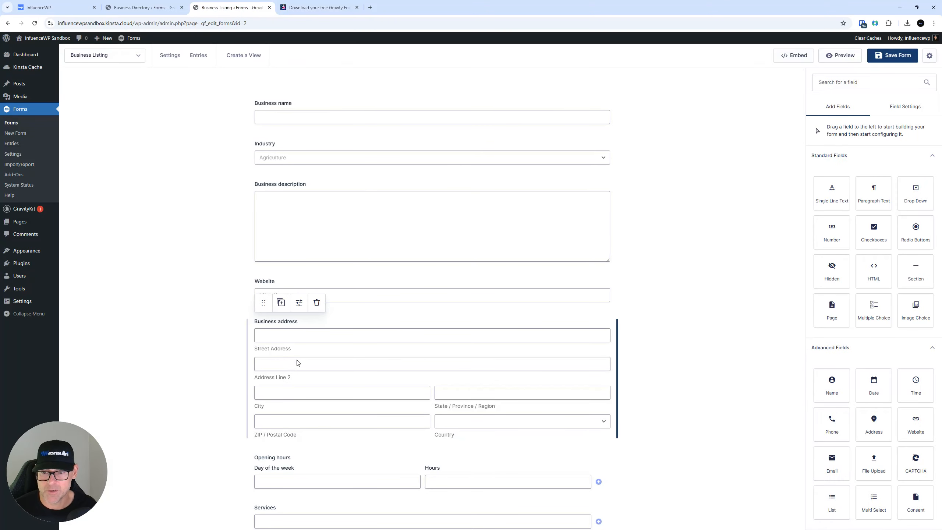
{"action": "scroll", "coordinate": [233, 188], "scroll_direction": "down", "scroll_amount": 5}
{"action": "scroll", "coordinate": [233, 189], "scroll_direction": "up", "scroll_amount": 2}
{"action": "scroll", "coordinate": [233, 190], "scroll_direction": "up", "scroll_amount": 4}
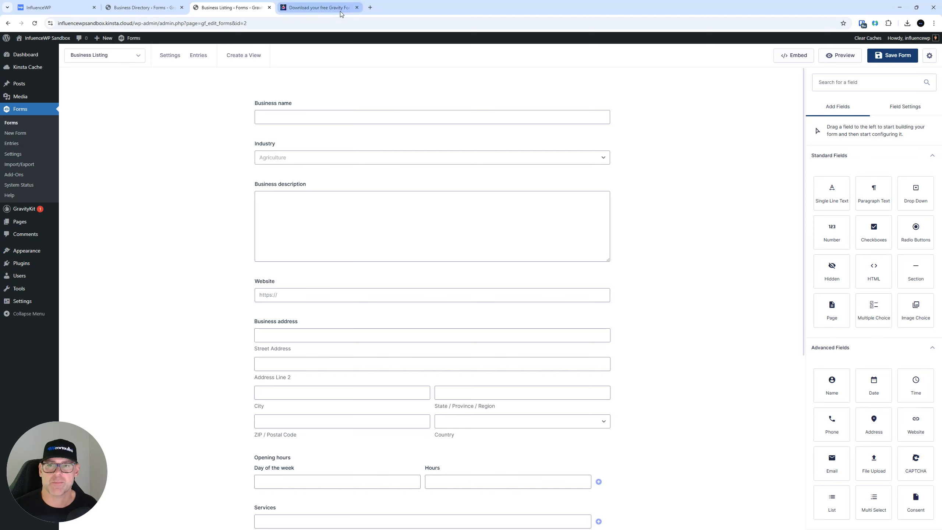
Open the Business Listing (ID 2) form preview in a new tab
{"action": "right_click", "coordinate": [831, 58]}
{"action": "left_click", "coordinate": [822, 67]}
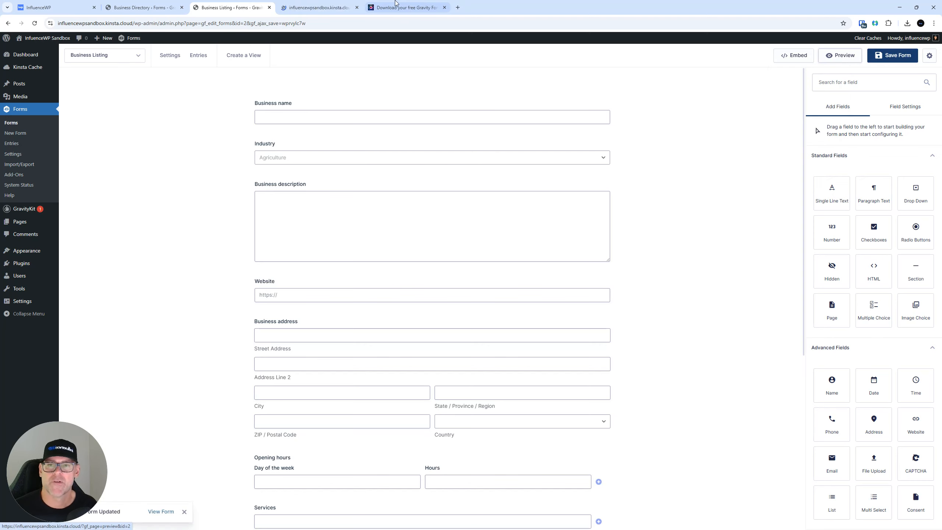
{"action": "left_click", "coordinate": [338, 3]}
{"action": "scroll", "coordinate": [127, 304], "scroll_direction": "down", "scroll_amount": 6}
{"action": "scroll", "coordinate": [128, 312], "scroll_direction": "up", "scroll_amount": 6}
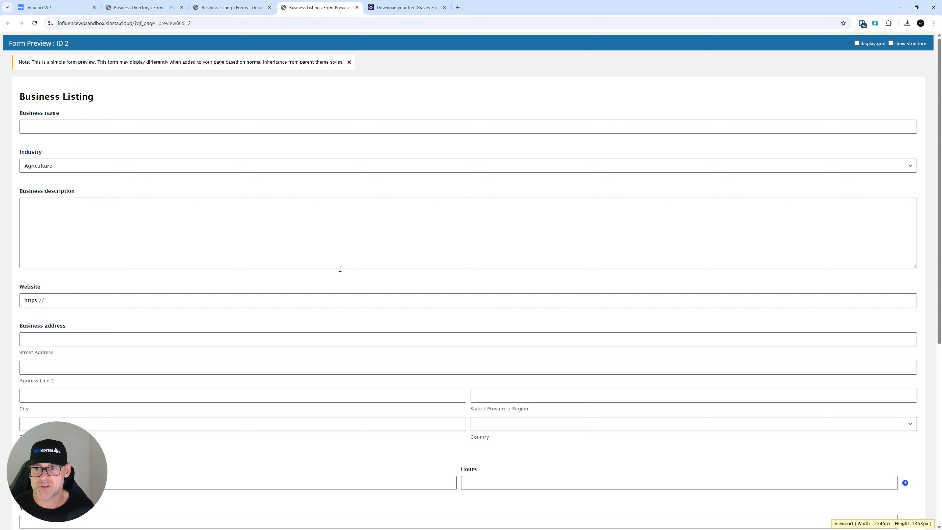
Fill in the business name, choose Technology industry, and enter a long placeholder description
{"action": "left_click", "coordinate": [137, 126]}
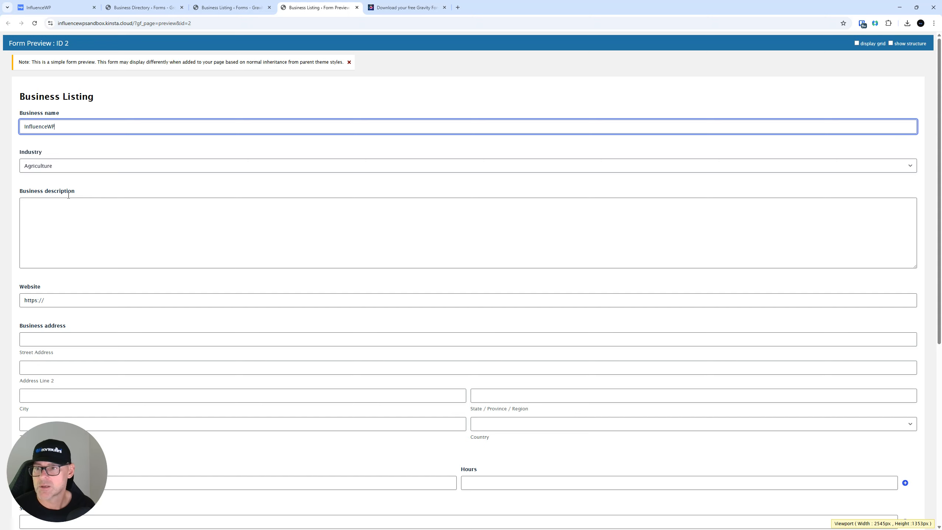
{"action": "left_click", "coordinate": [60, 164]}
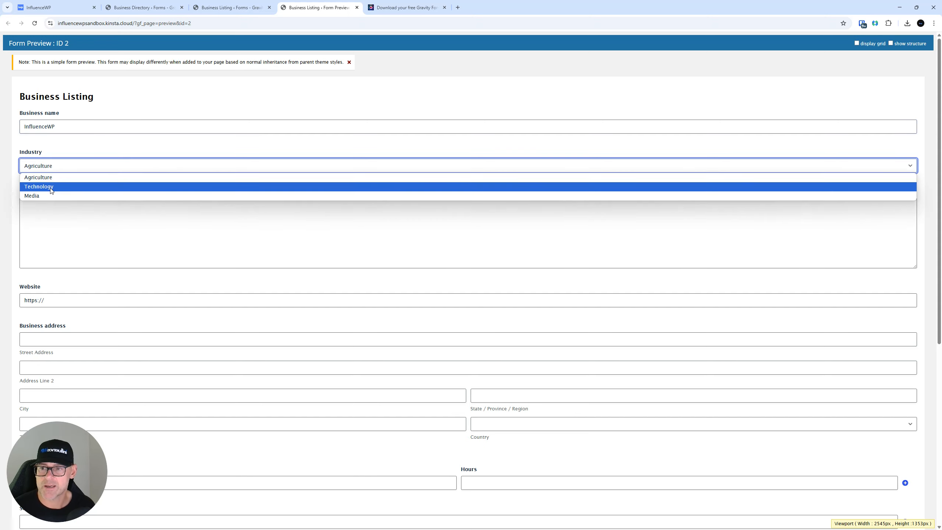
{"action": "left_click", "coordinate": [40, 186]}
{"action": "left_click", "coordinate": [85, 225]}
{"action": "type", "text": "kjldsklfjsdakfjd"}
{"action": "type", "text": "fjdfjskdkfjdk"}
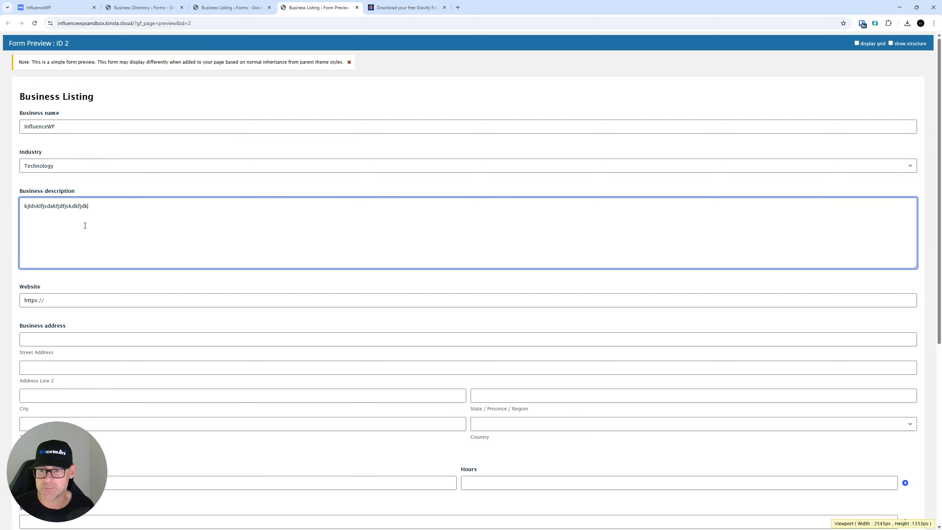
{"action": "type", "text": "fjd skfjfkjsdfkdsjfkdsjfklasdjfdkjfdkfjdkfjd"}
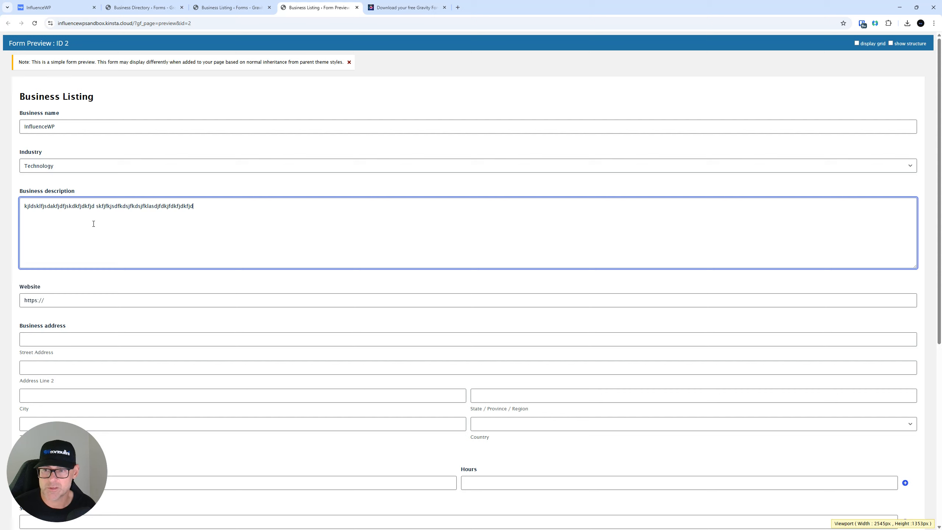
{"action": "key", "text": "ctrl+a"}
{"action": "key", "text": "ctrl+c"}
{"action": "left_click", "coordinate": [252, 220]}
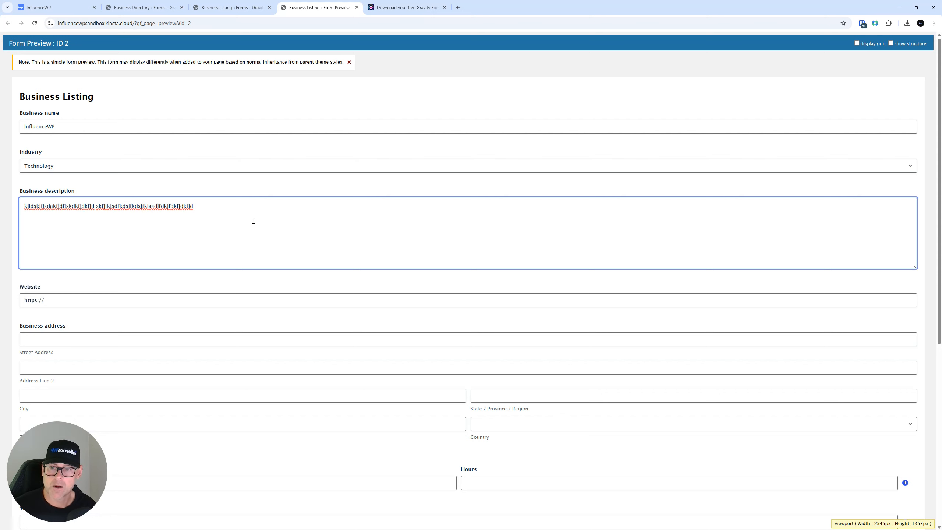
{"action": "key", "text": "ctrl+v"}
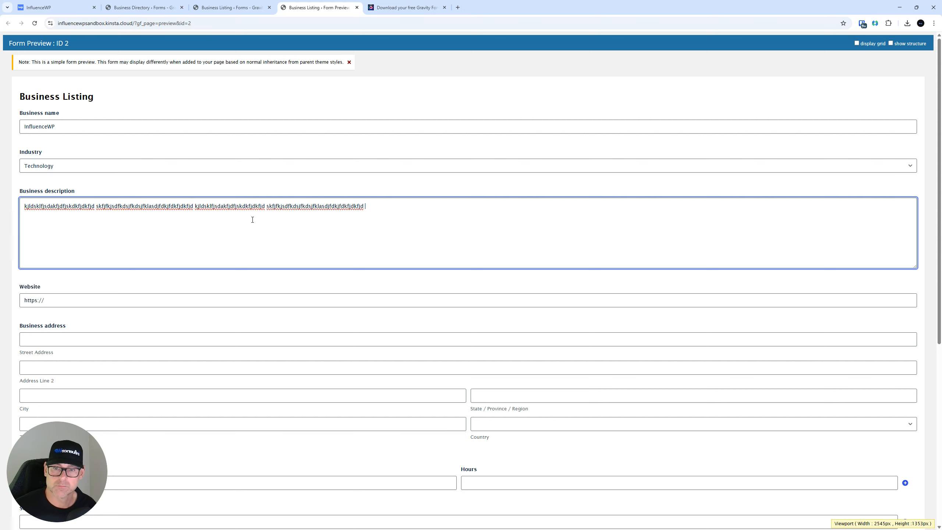
{"action": "key", "text": "ctrl+v"}
{"action": "key", "text": "ctrl+v"}
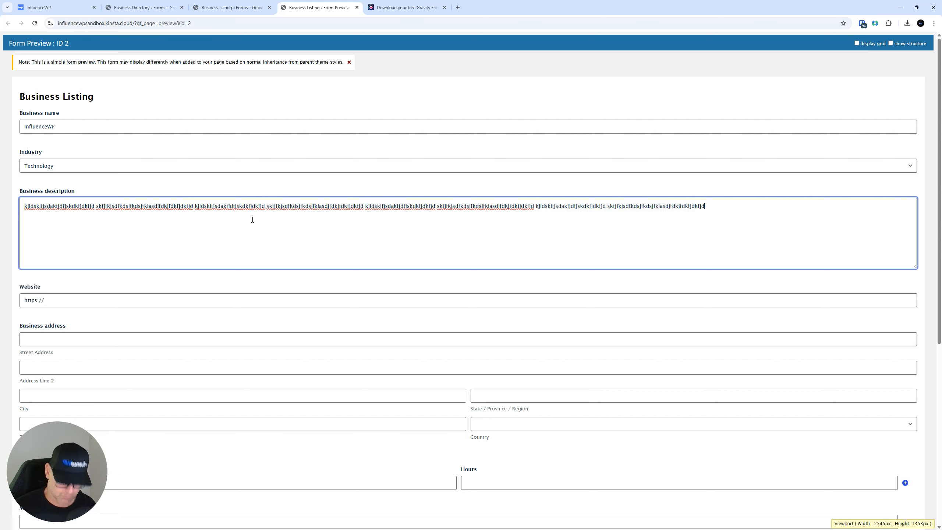
{"action": "key", "text": "ctrl+v"}
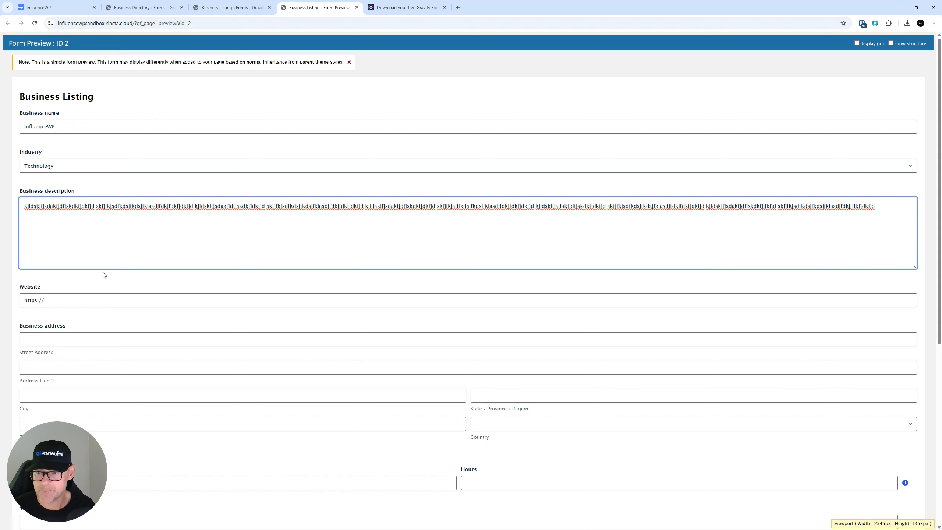
Enter influencewp.com as the website and submit the test business listing
{"action": "left_click", "coordinate": [123, 296]}
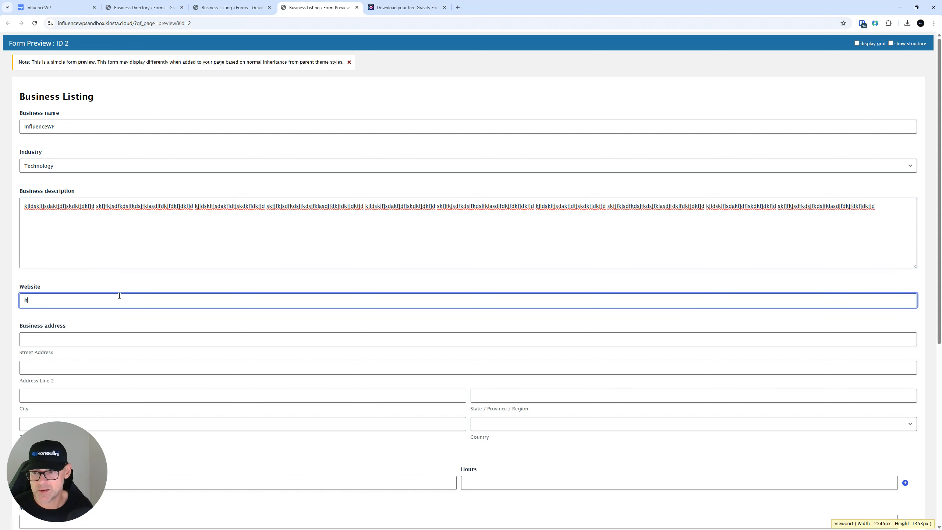
{"action": "type", "text": "influence"}
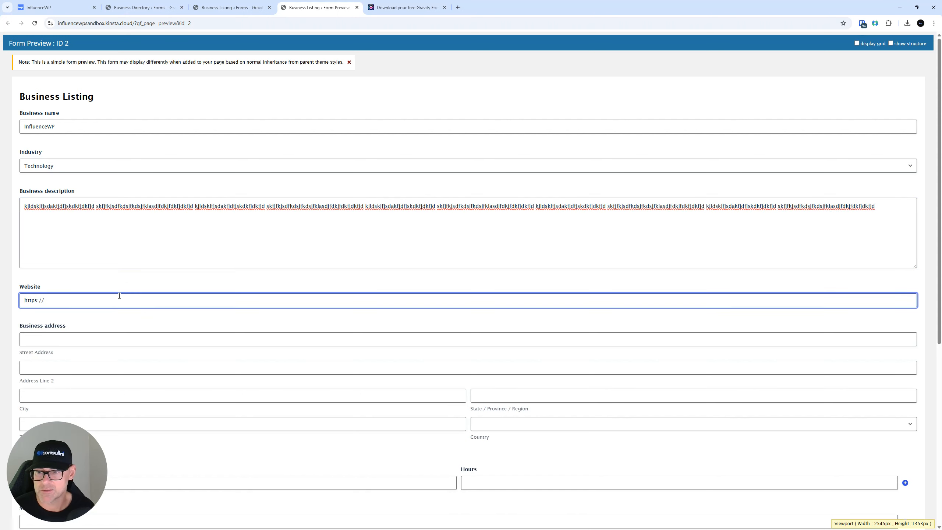
{"action": "type", "text": "wp.com"}
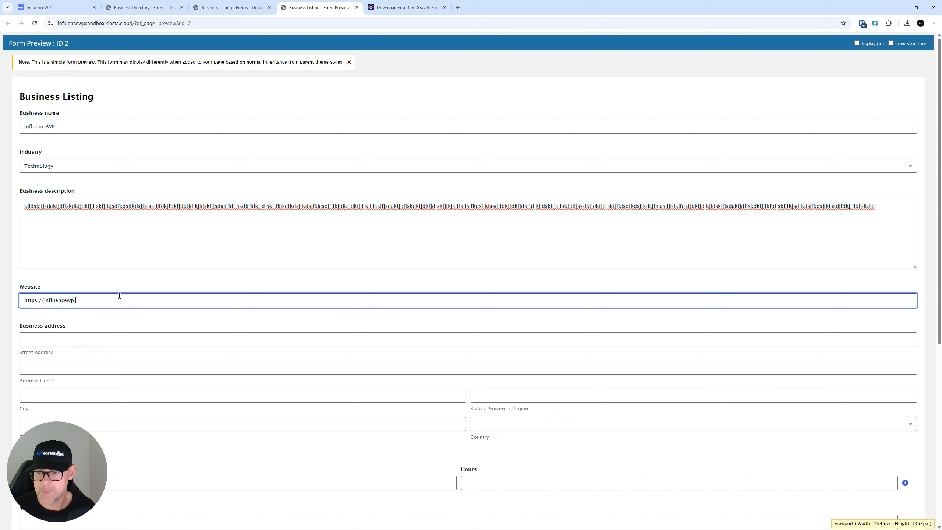
{"action": "left_click", "coordinate": [54, 443]}
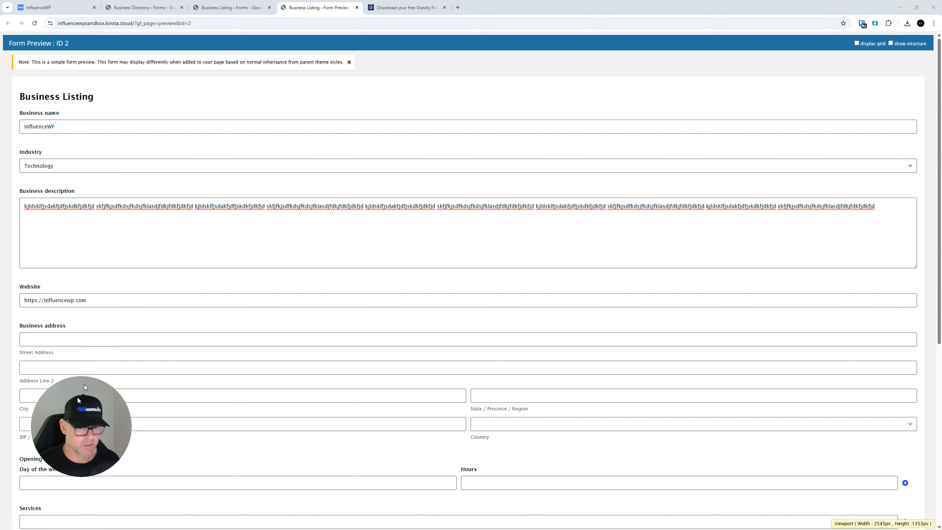
{"action": "scroll", "coordinate": [365, 329], "scroll_direction": "down", "scroll_amount": 8}
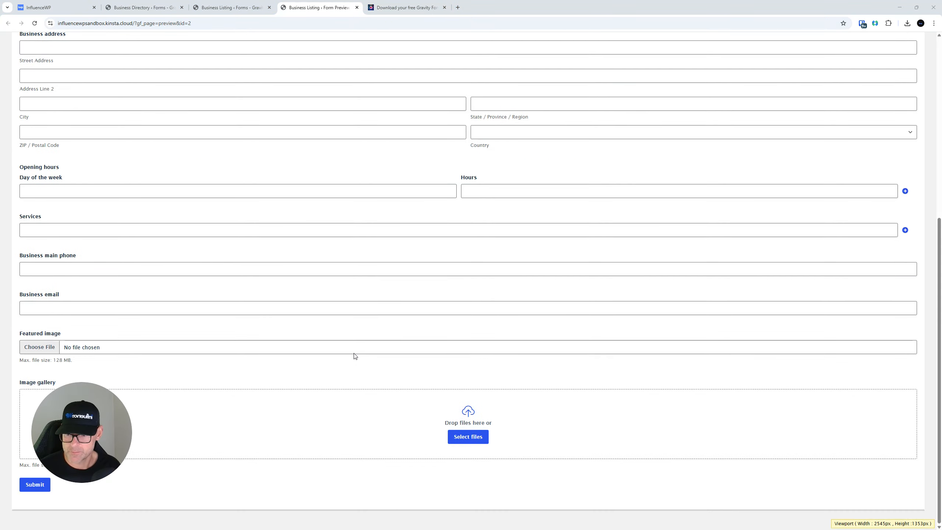
{"action": "left_click", "coordinate": [35, 484]}
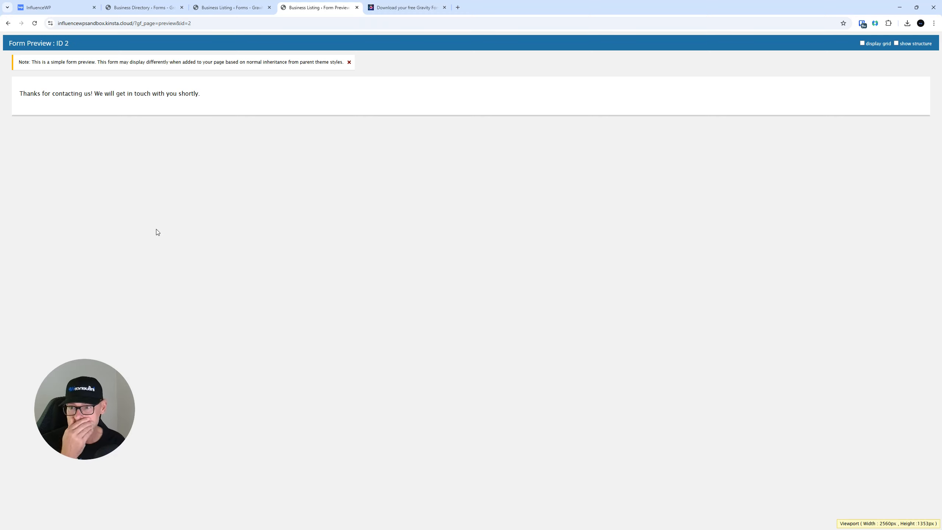
{"action": "left_click", "coordinate": [230, 7]}
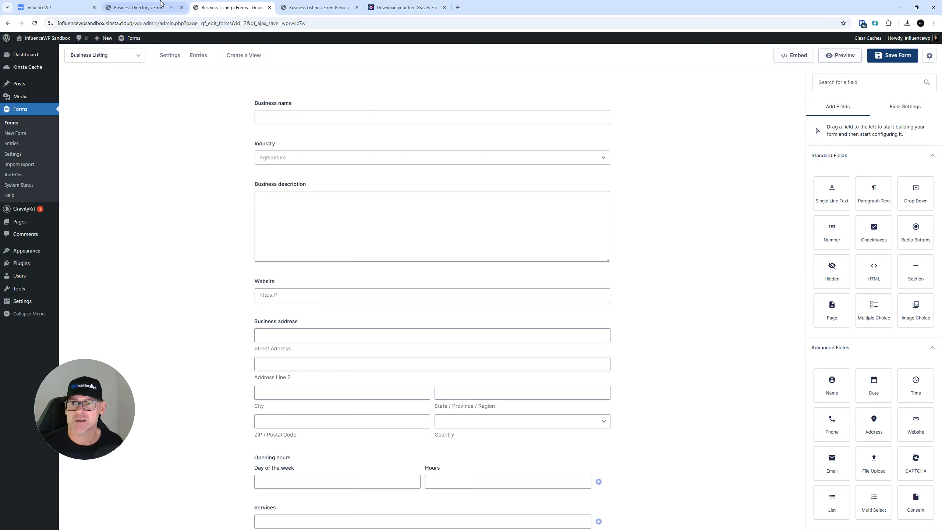
Move the Business Directory form to the trash from the Forms list
{"action": "left_click", "coordinate": [15, 144]}
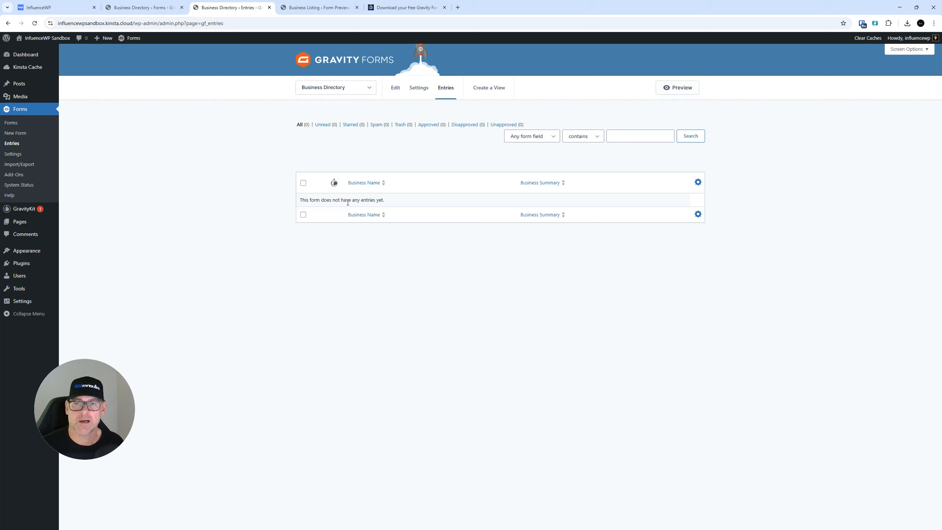
{"action": "left_click", "coordinate": [327, 85]}
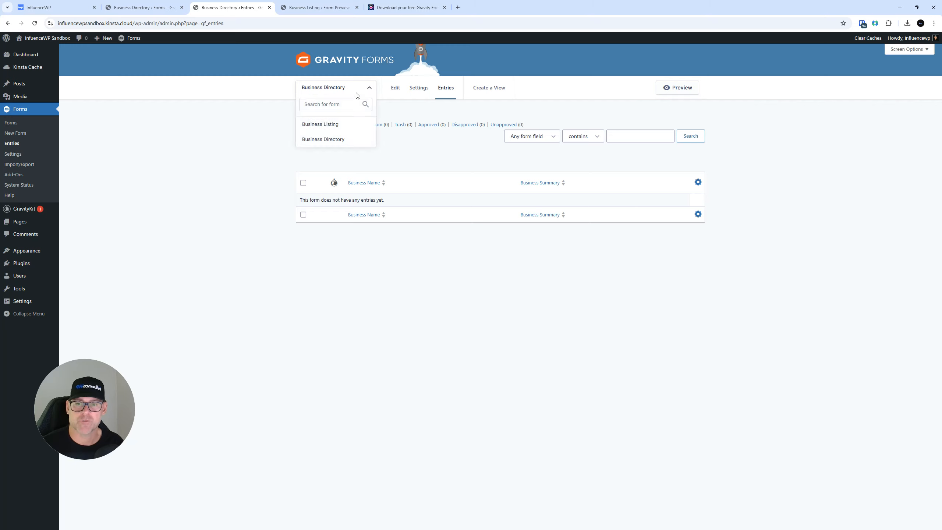
{"action": "left_click", "coordinate": [11, 122]}
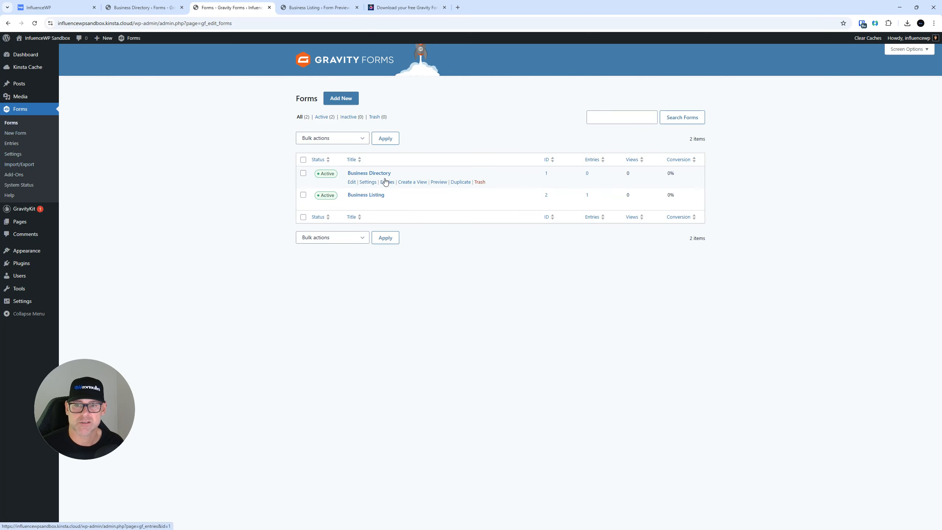
{"action": "left_click", "coordinate": [480, 183]}
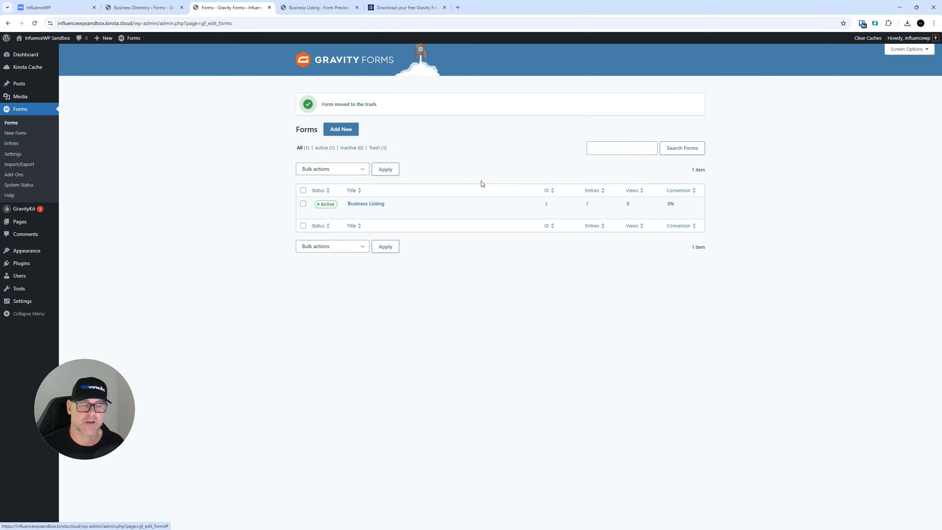
Show the Business Listing entries list with the InfluenceWP test entry
{"action": "left_click", "coordinate": [11, 144]}
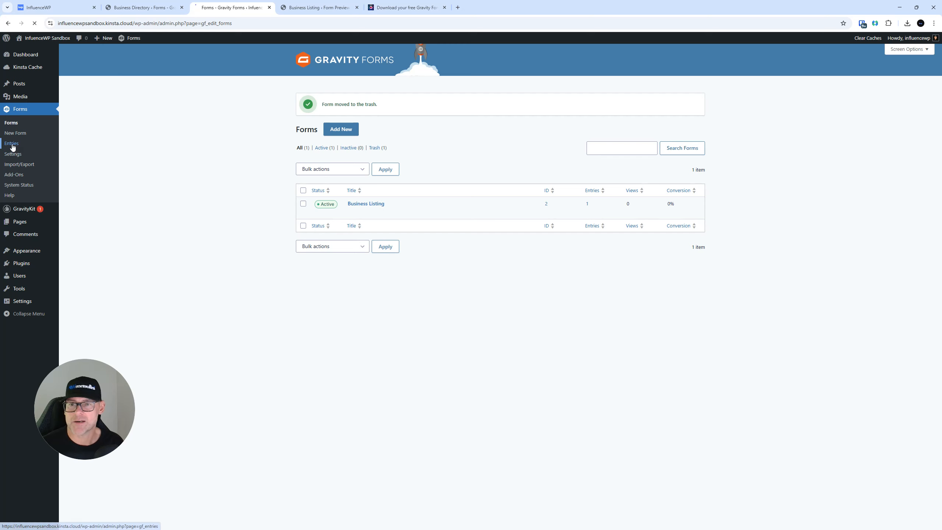
{"action": "left_click", "coordinate": [312, 91]}
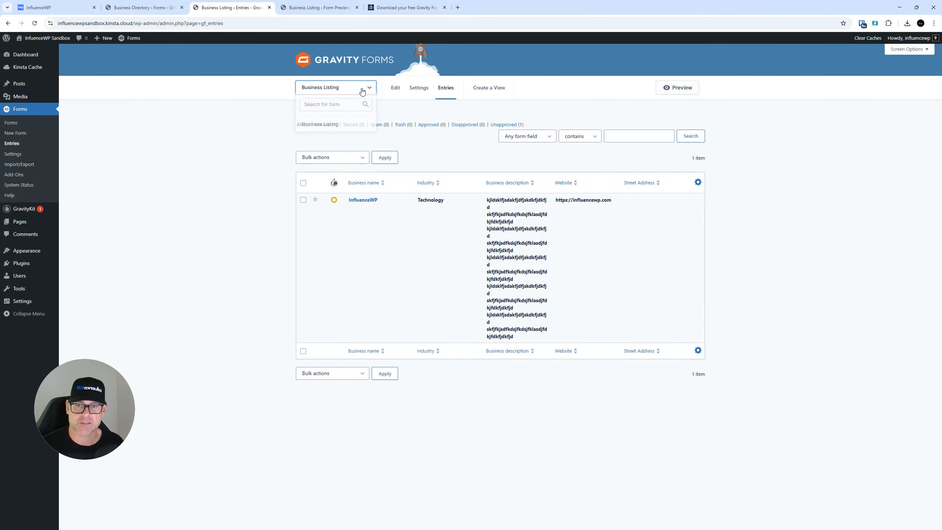
{"action": "left_click", "coordinate": [363, 92]}
{"action": "left_click", "coordinate": [337, 135]}
{"action": "left_click", "coordinate": [343, 94]}
{"action": "left_click", "coordinate": [343, 94]}
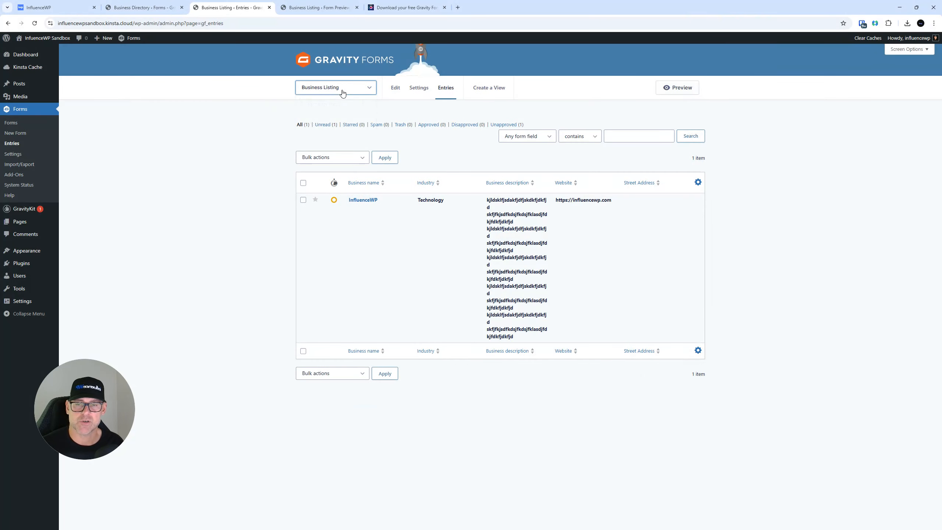
{"action": "left_click", "coordinate": [343, 93]}
{"action": "left_click", "coordinate": [234, 153]}
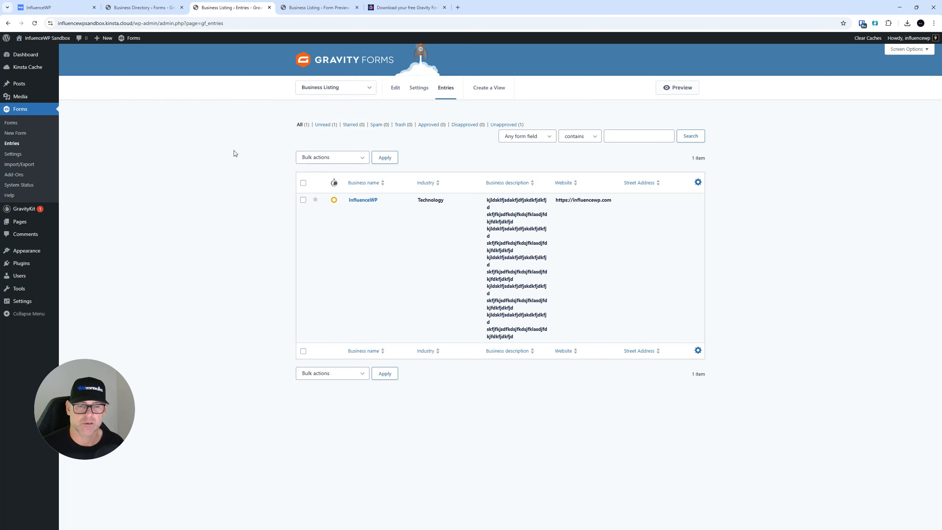
{"action": "mouse_move", "coordinate": [363, 211]}
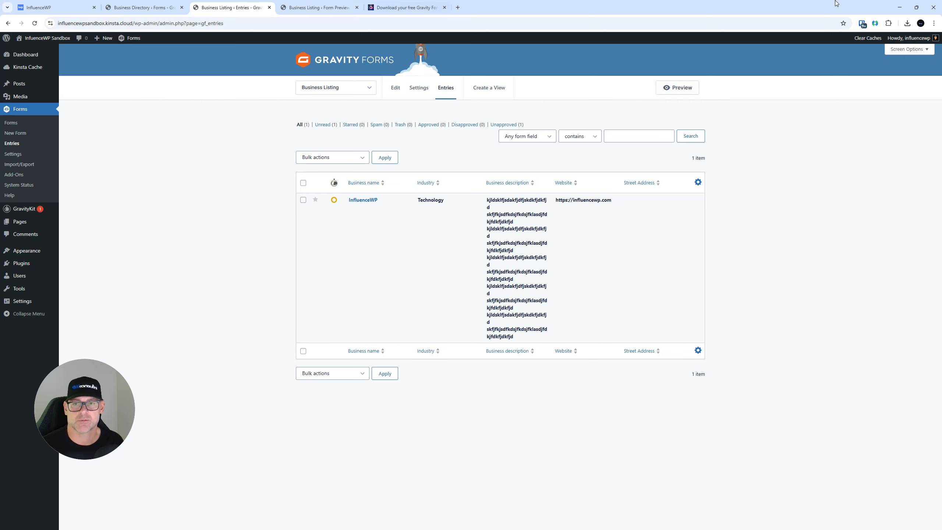
Close the form preview and template download tabs
{"action": "left_click", "coordinate": [307, 4]}
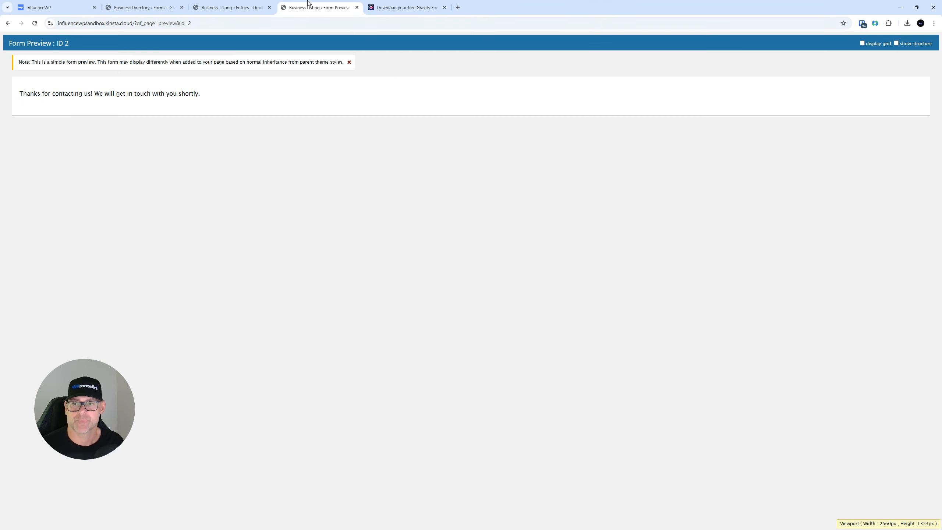
{"action": "left_click", "coordinate": [358, 8]}
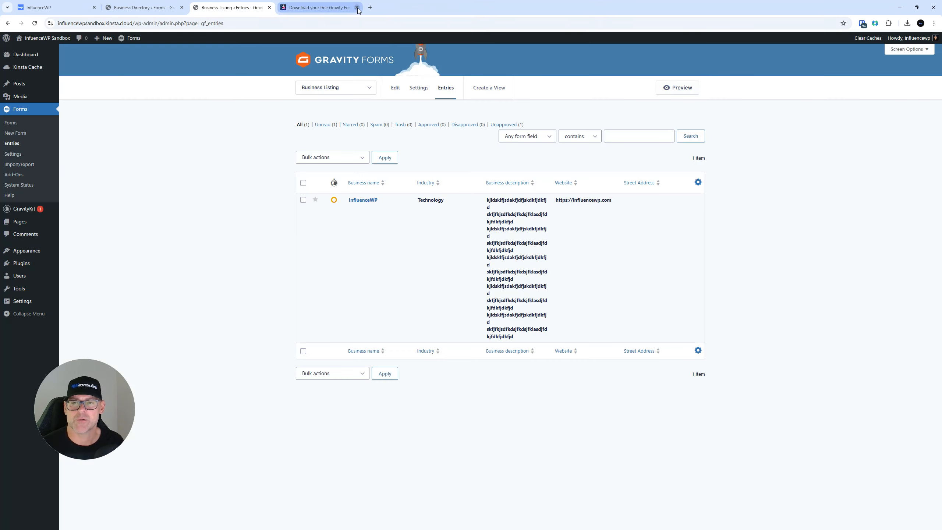
{"action": "left_click", "coordinate": [359, 8]}
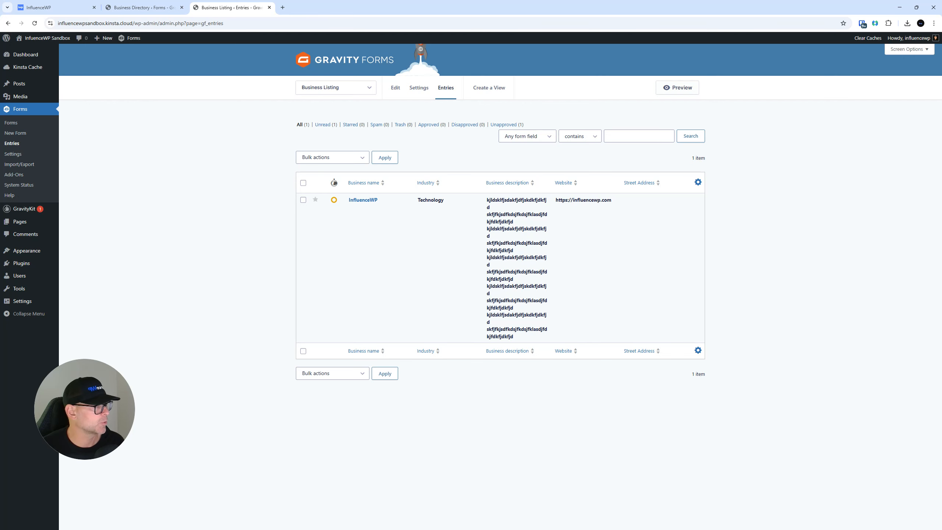
Activate the GravityView Pro licence in Manage Your Kit, then view the Plugins list
{"action": "mouse_move", "coordinate": [23, 211]}
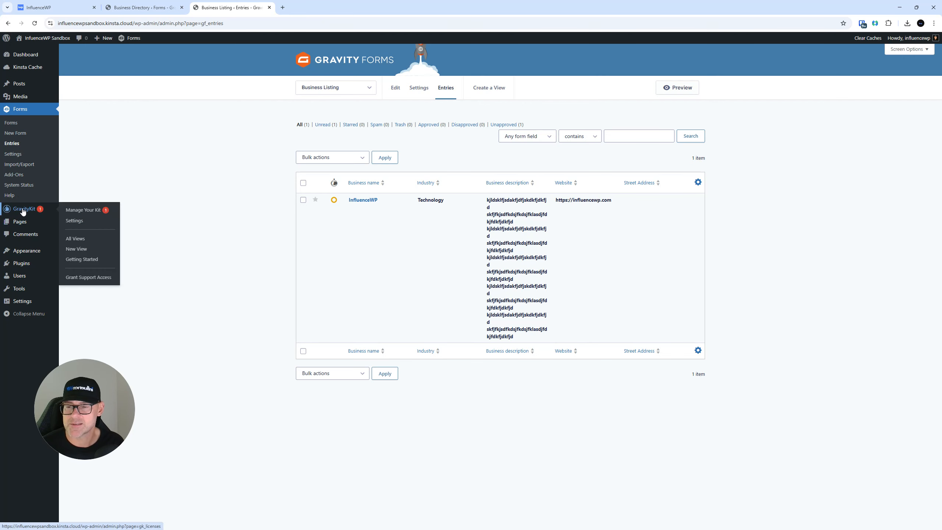
{"action": "left_click", "coordinate": [23, 210]}
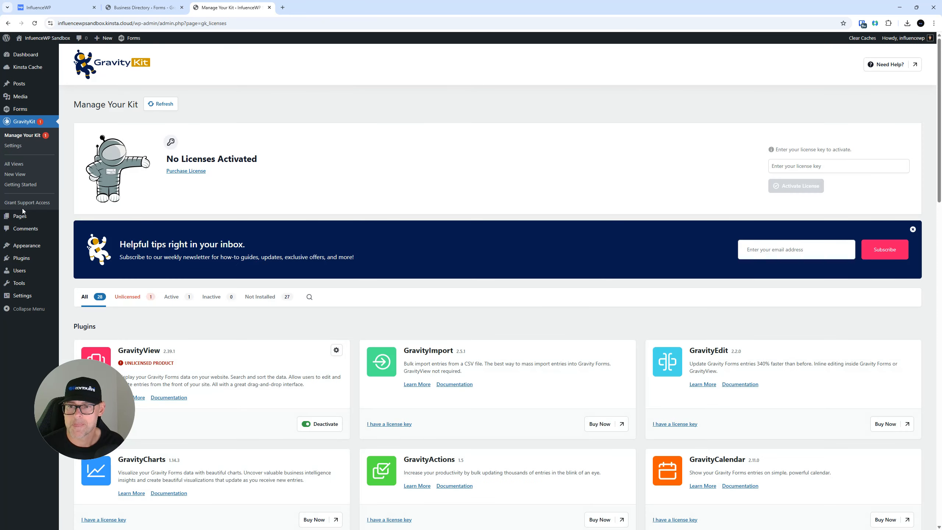
{"action": "left_click_drag", "start_coordinate": [249, 3], "coordinate": [941, 260]}
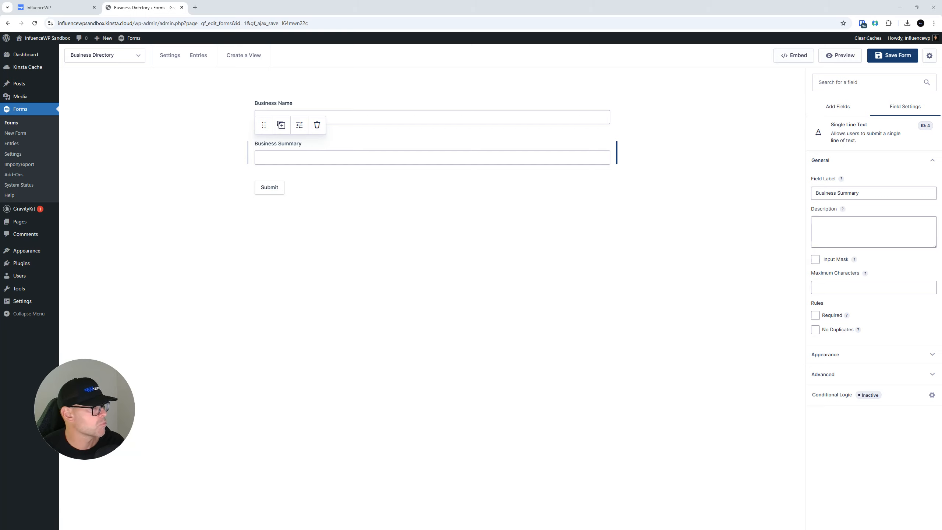
{"action": "left_click_drag", "start_coordinate": [408, 6], "coordinate": [124, 4]}
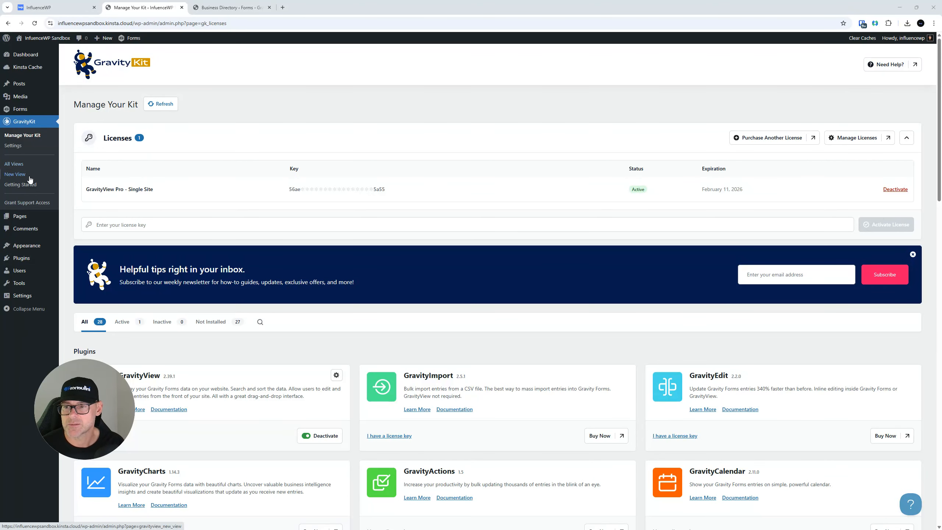
{"action": "left_click", "coordinate": [22, 258]}
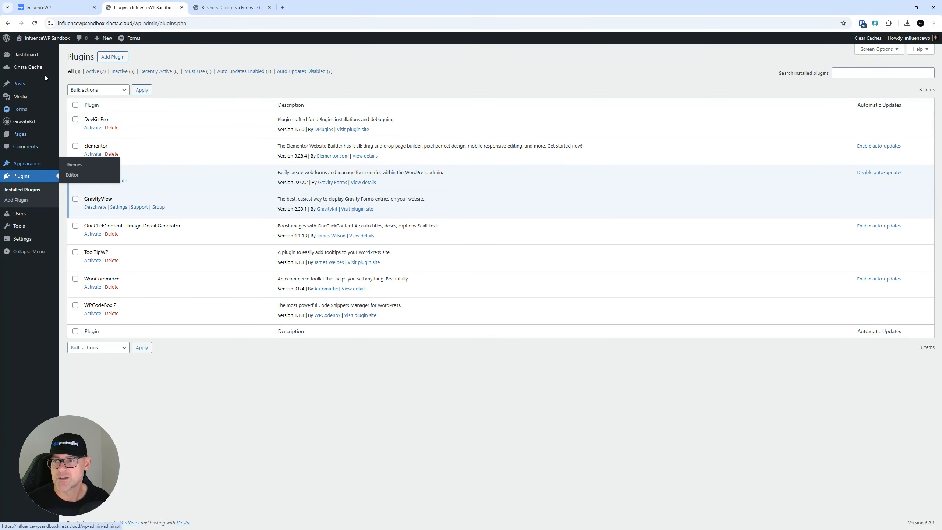
{"action": "mouse_move", "coordinate": [34, 123]}
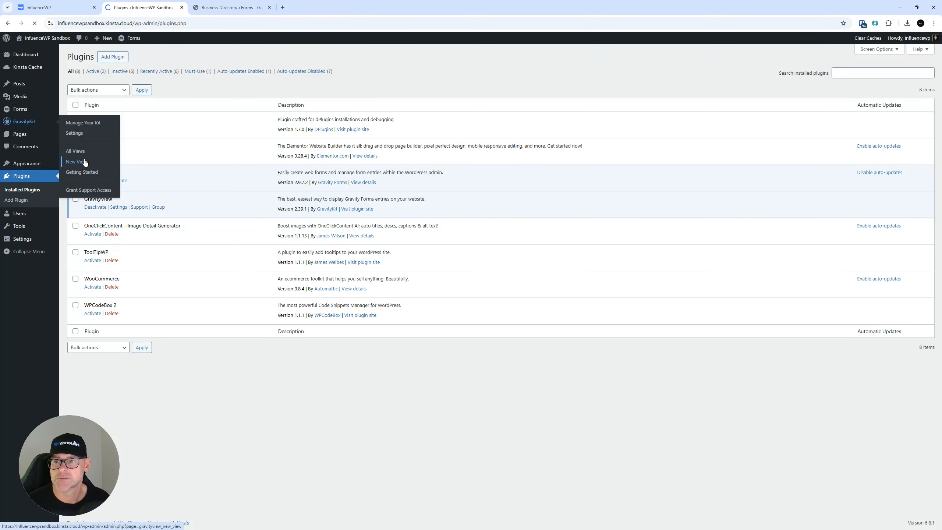
Create a new view named 'IWP Directory' using the Business Listing (#2) form as data source
{"action": "left_click", "coordinate": [76, 162]}
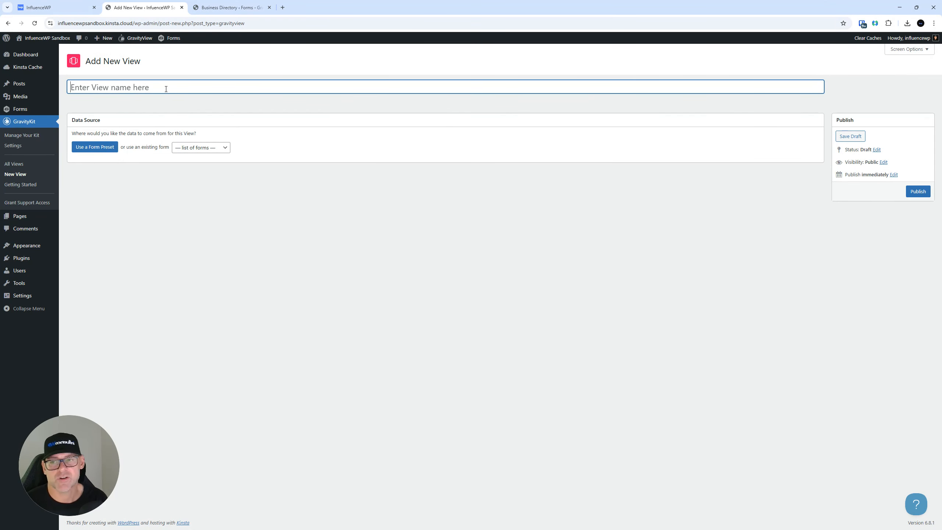
{"action": "type", "text": "IWP Directory"}
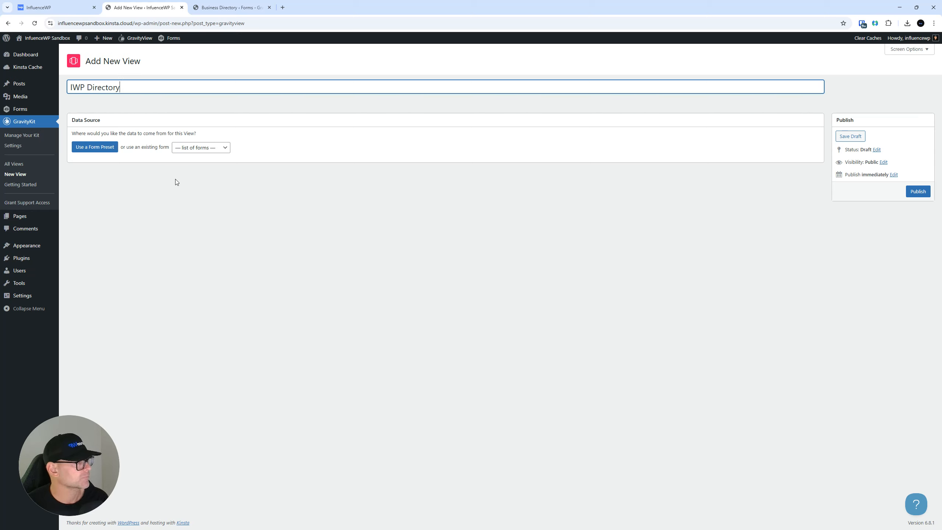
{"action": "left_click", "coordinate": [209, 149]}
{"action": "left_click", "coordinate": [203, 176]}
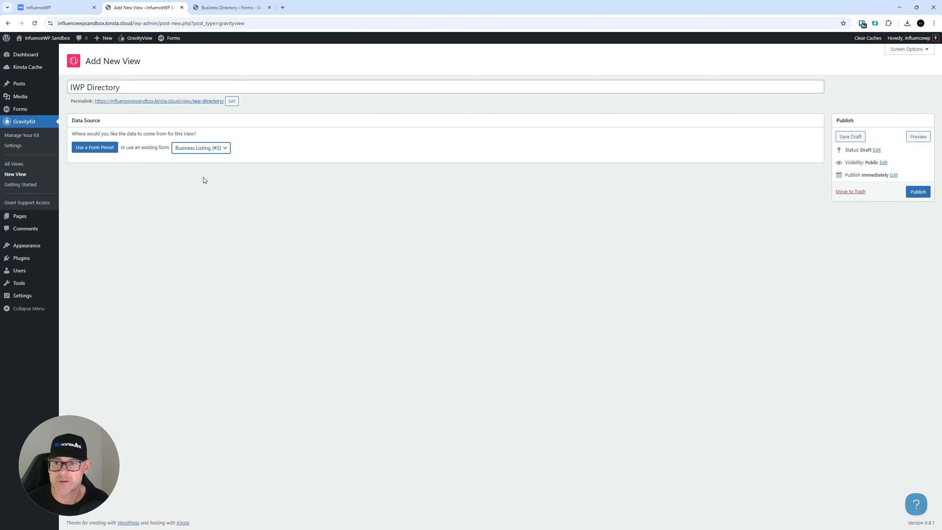
{"action": "mouse_move", "coordinate": [185, 228]}
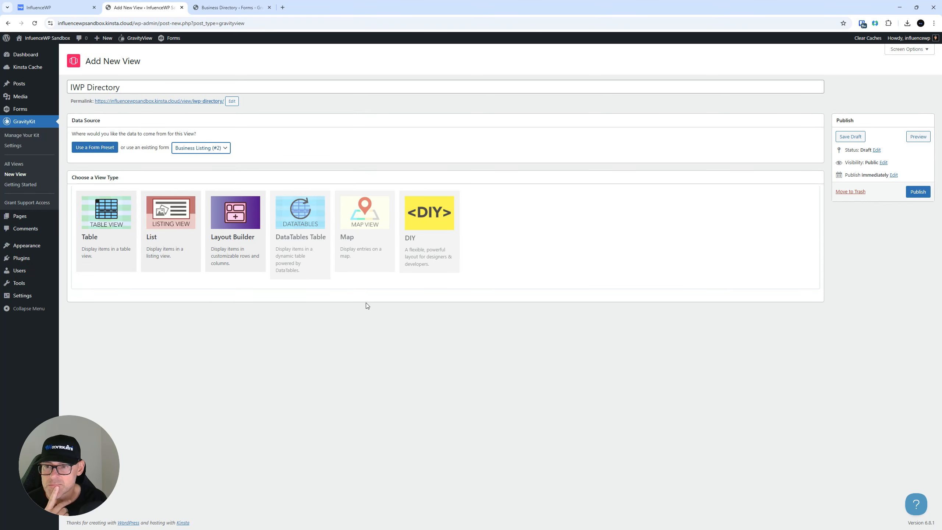
{"action": "mouse_move", "coordinate": [249, 238]}
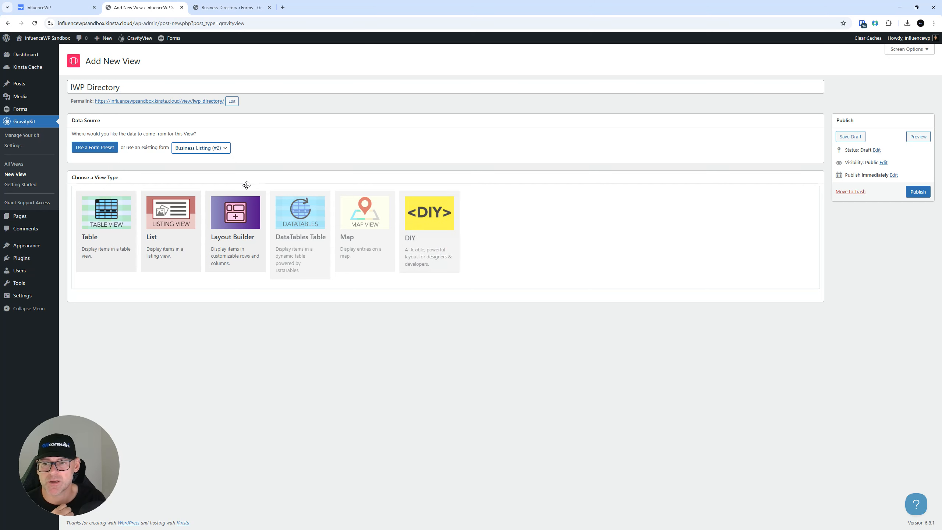
{"action": "left_click", "coordinate": [177, 221]}
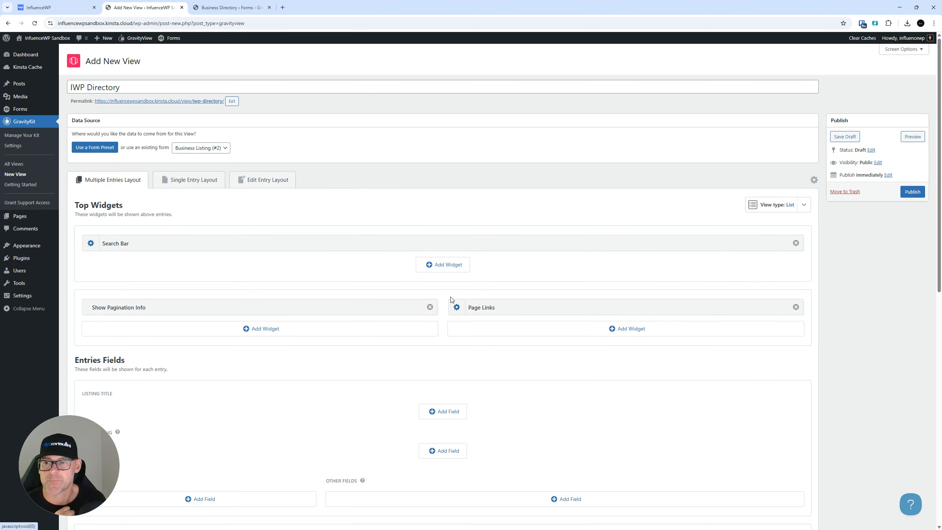
{"action": "scroll", "coordinate": [308, 241], "scroll_direction": "down", "scroll_amount": 4}
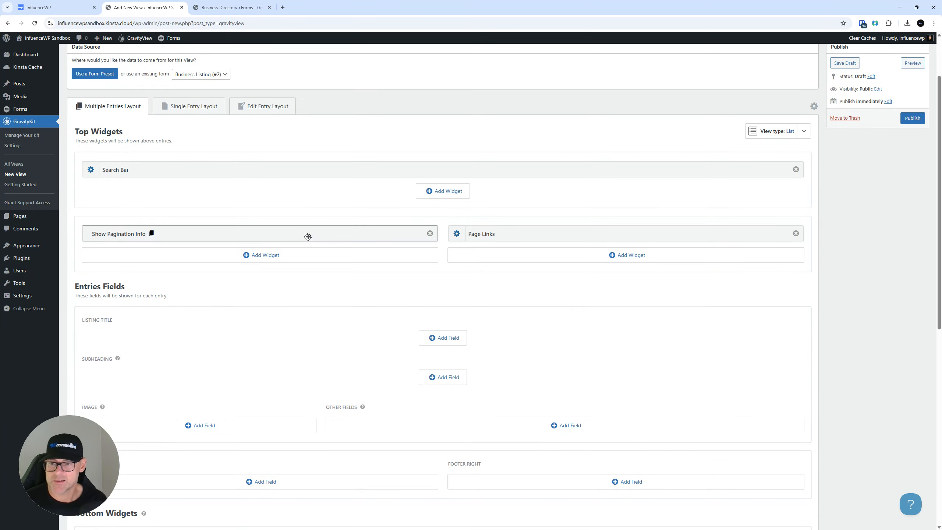
{"action": "scroll", "coordinate": [311, 244], "scroll_direction": "up", "scroll_amount": 3}
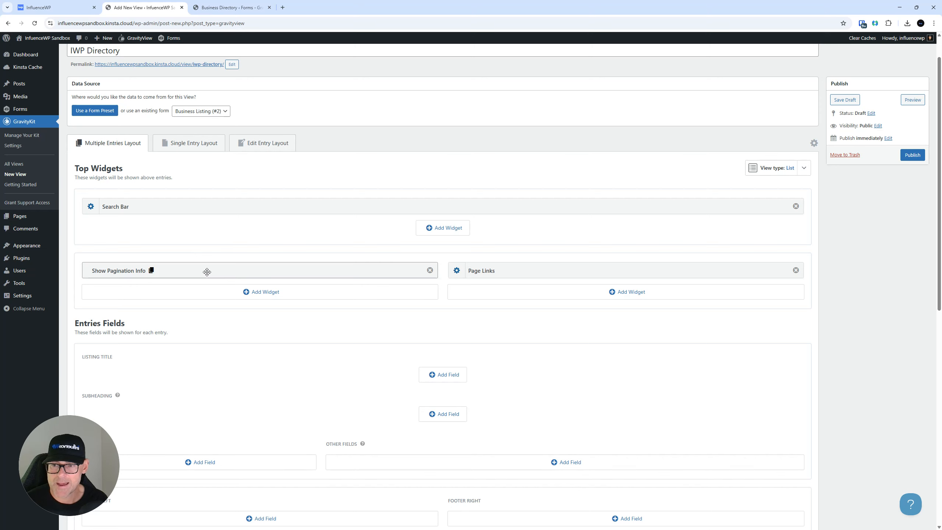
{"action": "scroll", "coordinate": [337, 293], "scroll_direction": "down", "scroll_amount": 4}
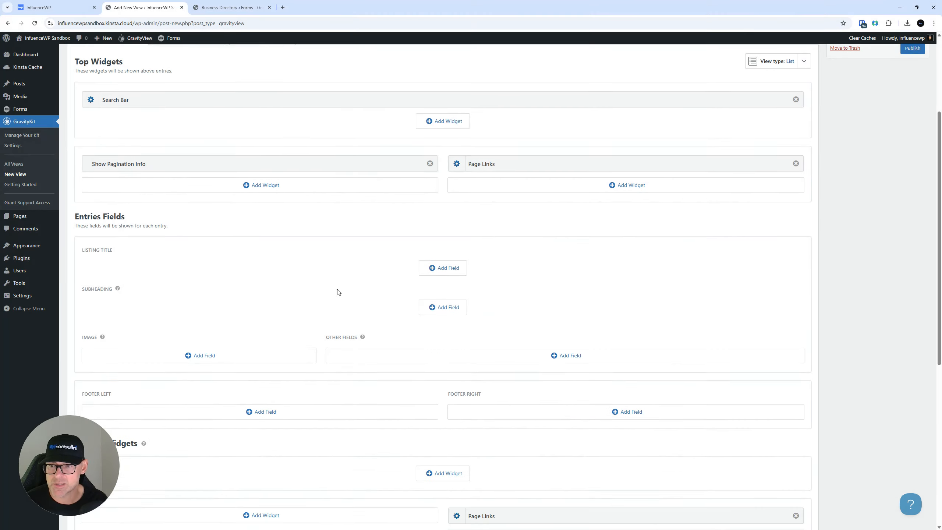
{"action": "scroll", "coordinate": [254, 243], "scroll_direction": "down", "scroll_amount": 1}
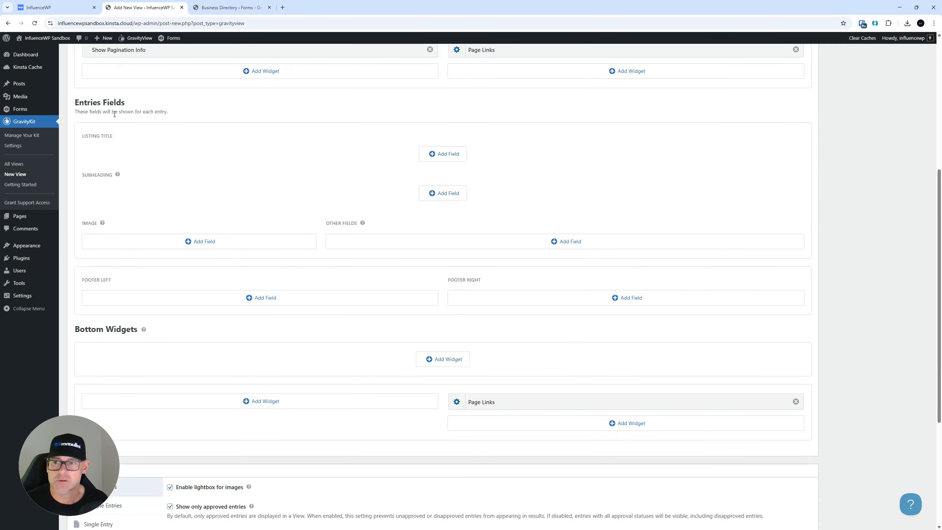
{"action": "scroll", "coordinate": [101, 185], "scroll_direction": "down", "scroll_amount": 5}
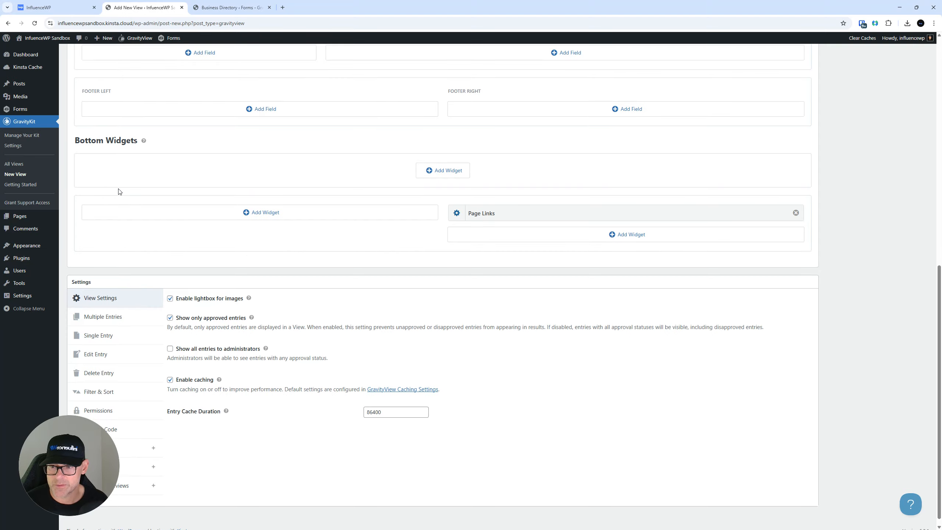
{"action": "scroll", "coordinate": [119, 191], "scroll_direction": "up", "scroll_amount": 7}
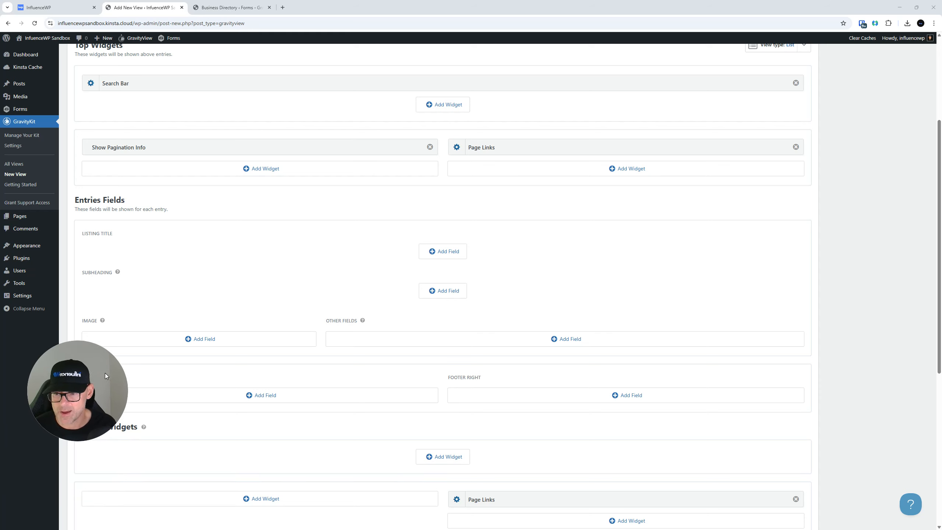
{"action": "scroll", "coordinate": [355, 350], "scroll_direction": "down", "scroll_amount": 8}
{"action": "scroll", "coordinate": [357, 348], "scroll_direction": "up", "scroll_amount": 20}
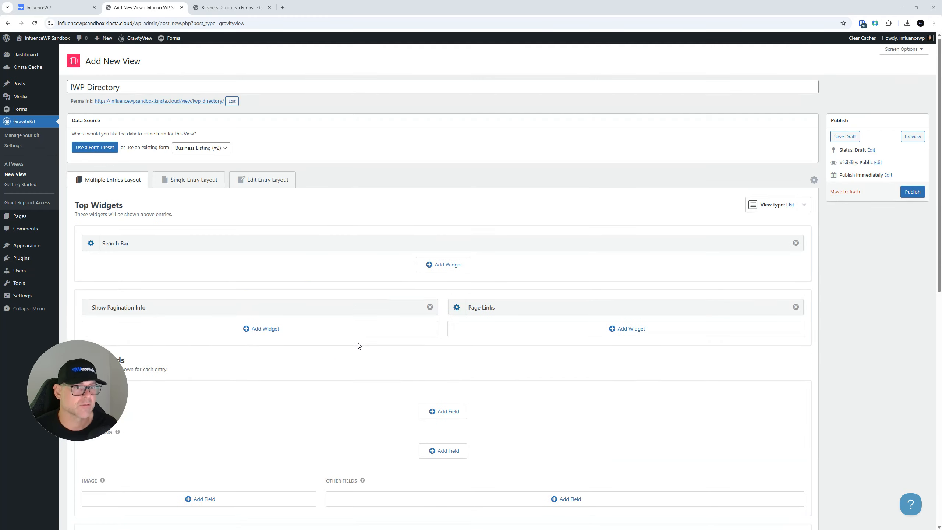
Publish the IWP Directory view and check its still-empty front-end page in a new tab
{"action": "left_click", "coordinate": [923, 195]}
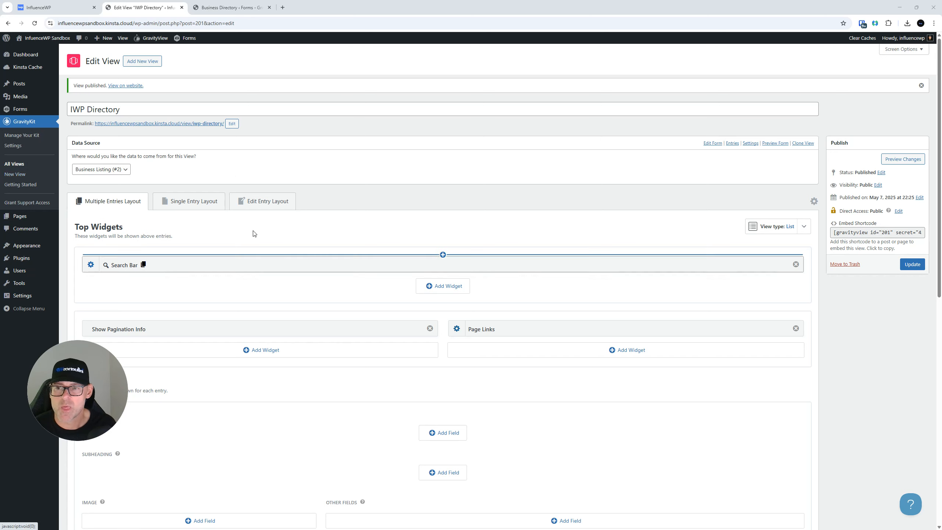
{"action": "left_click", "coordinate": [189, 126]}
{"action": "right_click", "coordinate": [188, 126]}
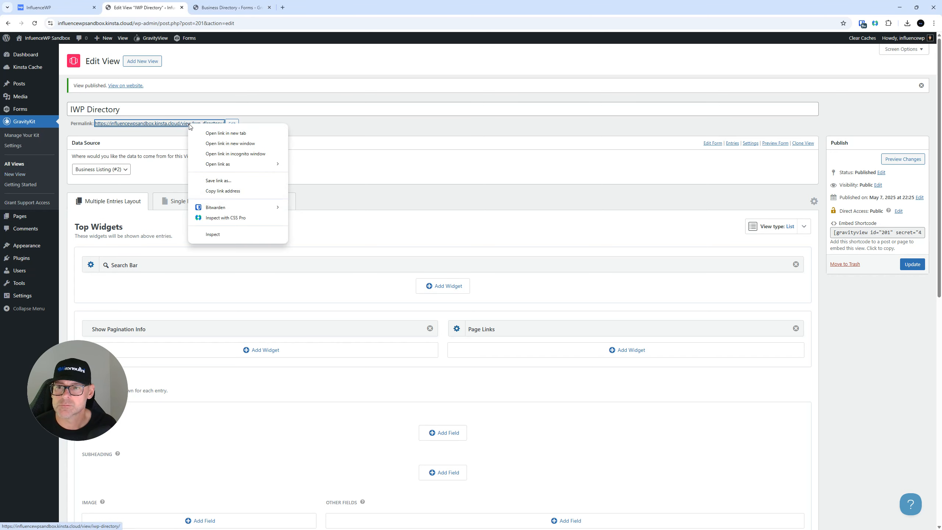
{"action": "left_click", "coordinate": [222, 132]}
{"action": "left_click", "coordinate": [234, 4]}
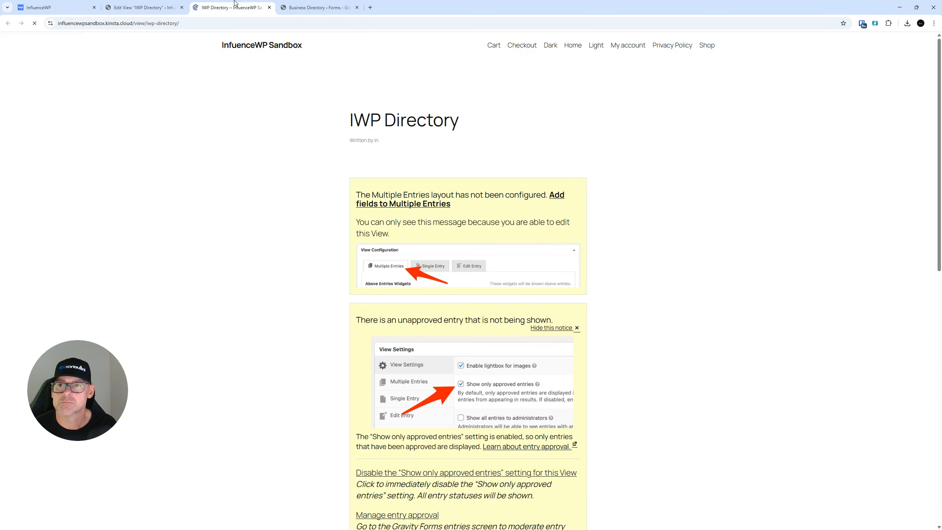
{"action": "scroll", "coordinate": [235, 186], "scroll_direction": "down", "scroll_amount": 5}
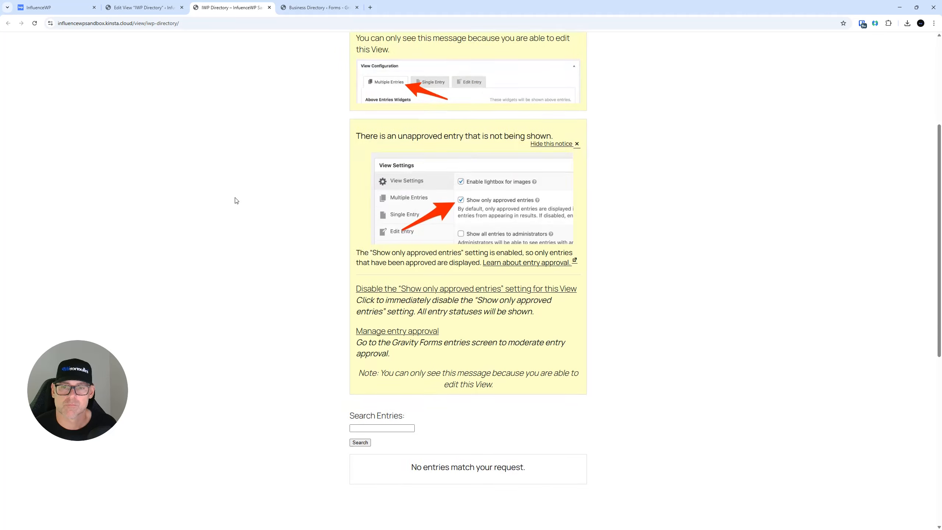
{"action": "scroll", "coordinate": [236, 200], "scroll_direction": "up", "scroll_amount": 2}
{"action": "scroll", "coordinate": [236, 200], "scroll_direction": "up", "scroll_amount": 3}
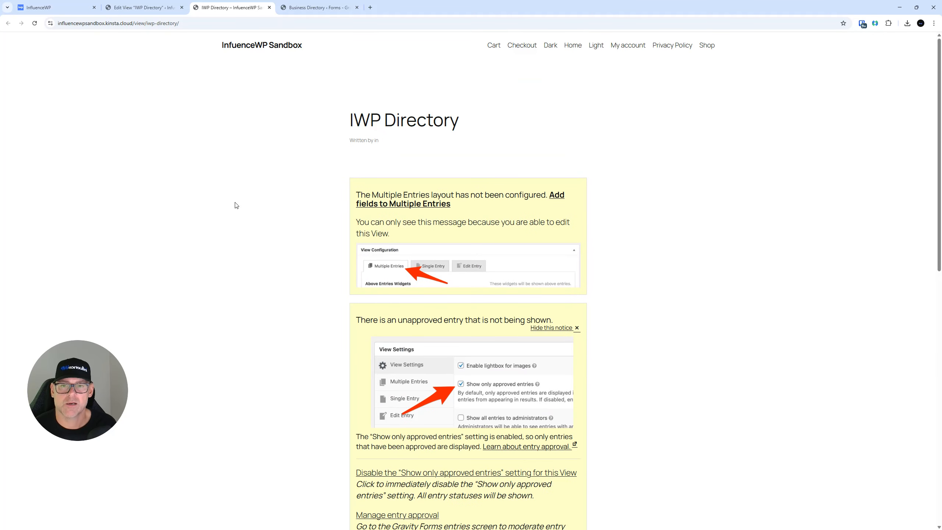
{"action": "left_click", "coordinate": [270, 8]}
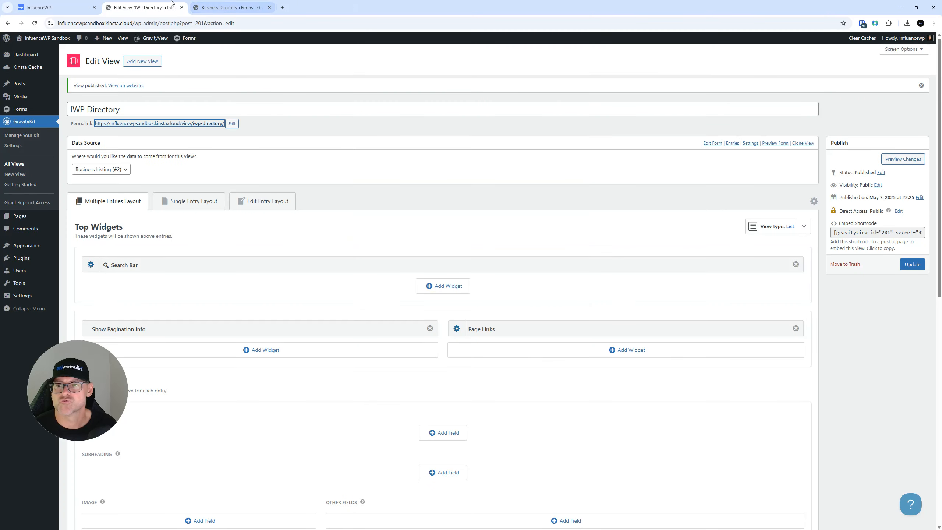
Close the unneeded Business Directory form tab
{"action": "scroll", "coordinate": [326, 282], "scroll_direction": "down", "scroll_amount": 5}
{"action": "scroll", "coordinate": [375, 291], "scroll_direction": "down", "scroll_amount": 2}
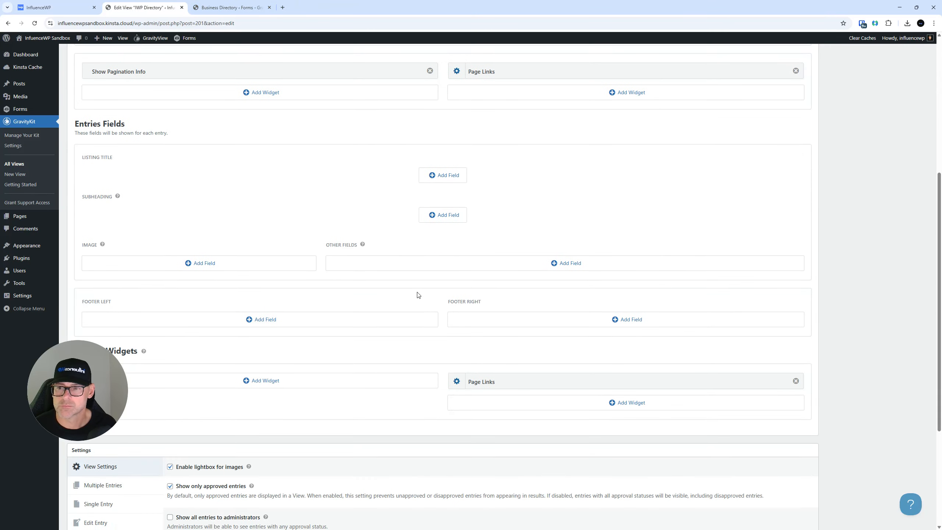
{"action": "left_click", "coordinate": [223, 7]}
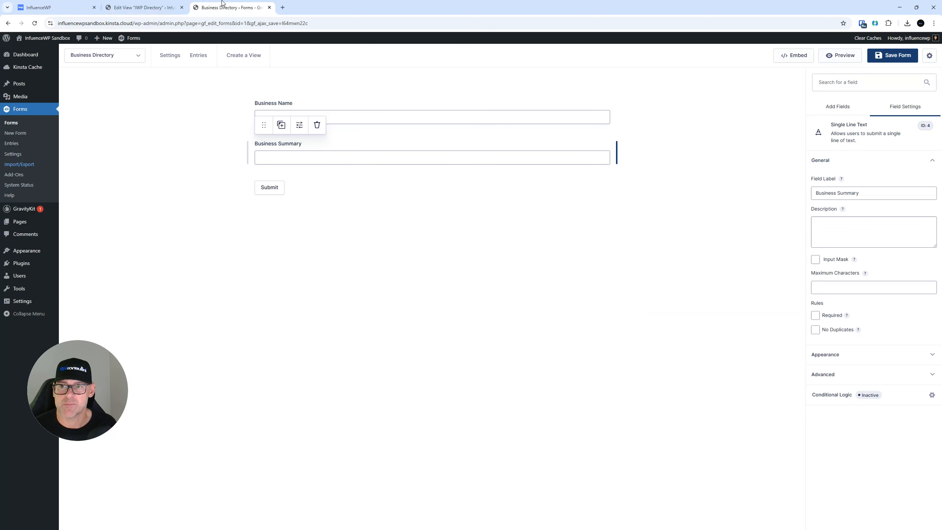
{"action": "left_click", "coordinate": [270, 8]}
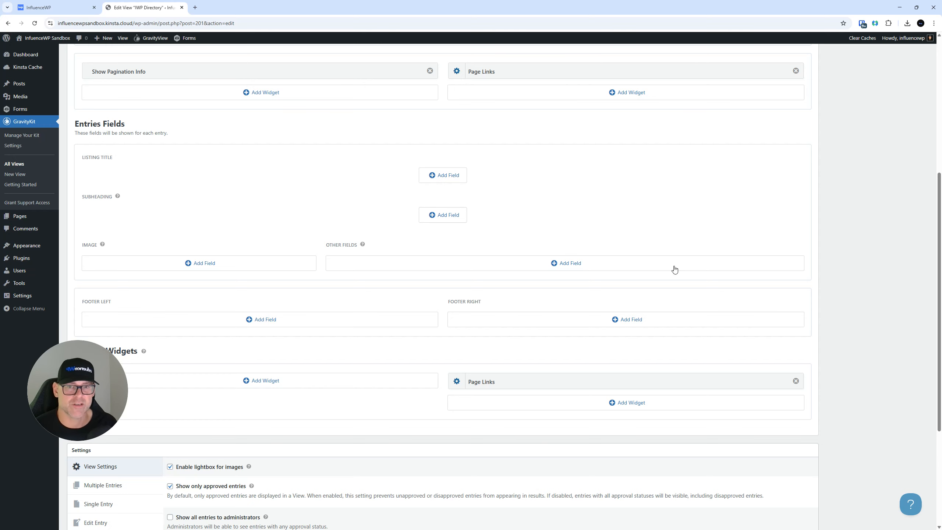
Switch the IWP Directory view type to Layout Builder
{"action": "scroll", "coordinate": [512, 221], "scroll_direction": "up", "scroll_amount": 5}
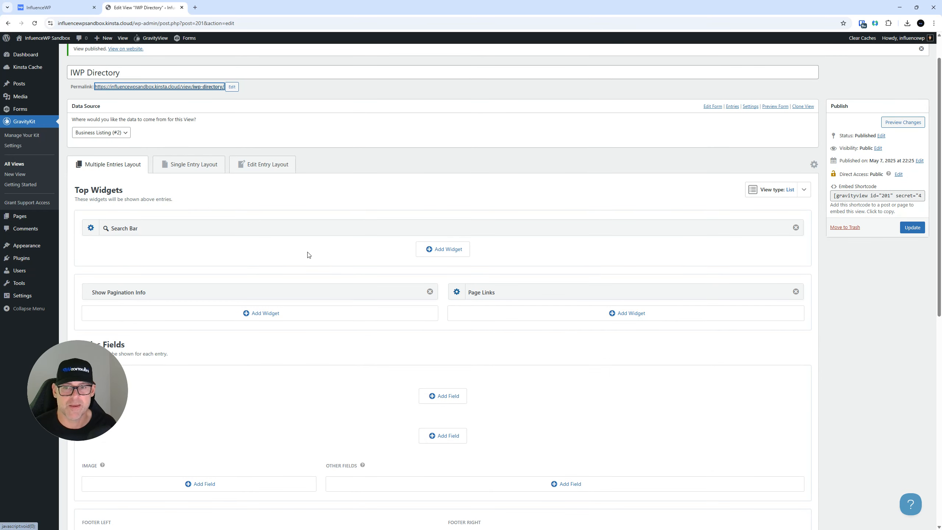
{"action": "scroll", "coordinate": [339, 240], "scroll_direction": "up", "scroll_amount": 1}
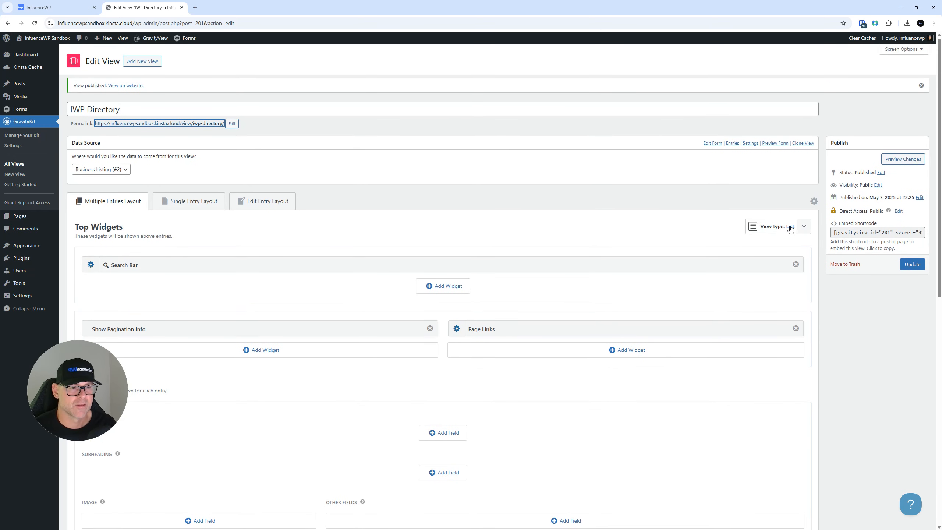
{"action": "left_click", "coordinate": [805, 227]}
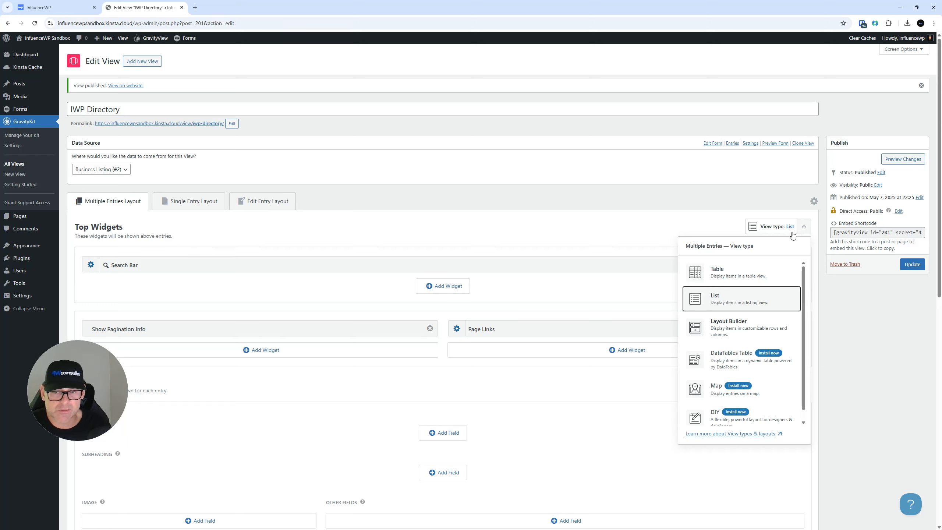
{"action": "left_click", "coordinate": [729, 326]}
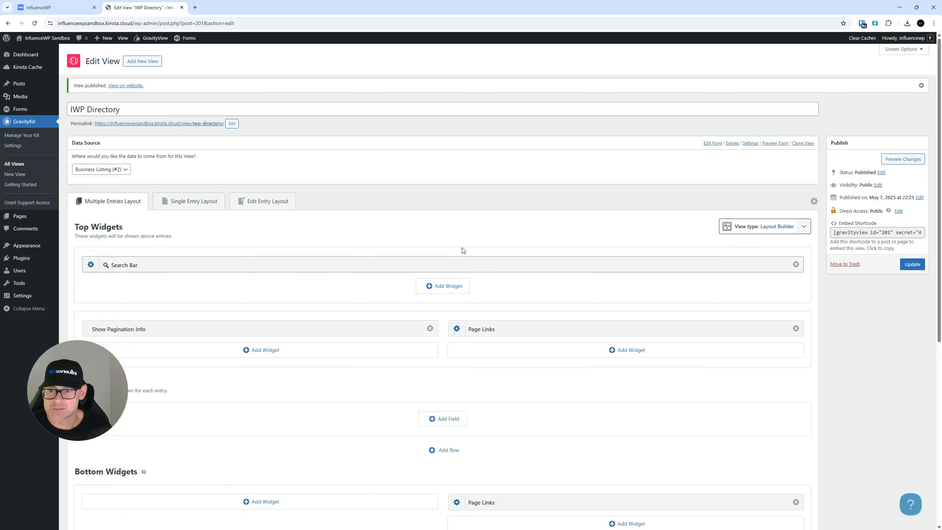
Show the Single Entry Layout fields and update the IWP Directory view
{"action": "scroll", "coordinate": [460, 248], "scroll_direction": "down", "scroll_amount": 2}
{"action": "scroll", "coordinate": [319, 183], "scroll_direction": "down", "scroll_amount": 1}
{"action": "scroll", "coordinate": [318, 183], "scroll_direction": "up", "scroll_amount": 1}
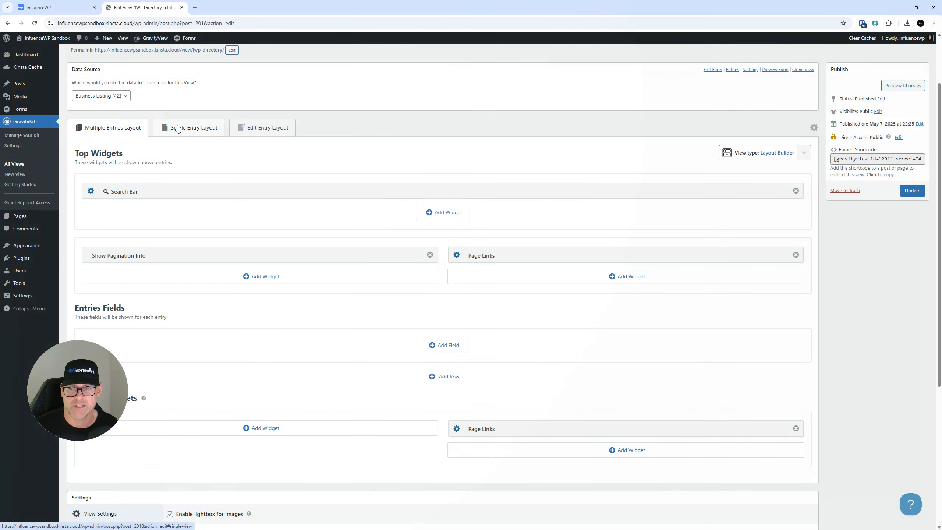
{"action": "left_click", "coordinate": [178, 128]}
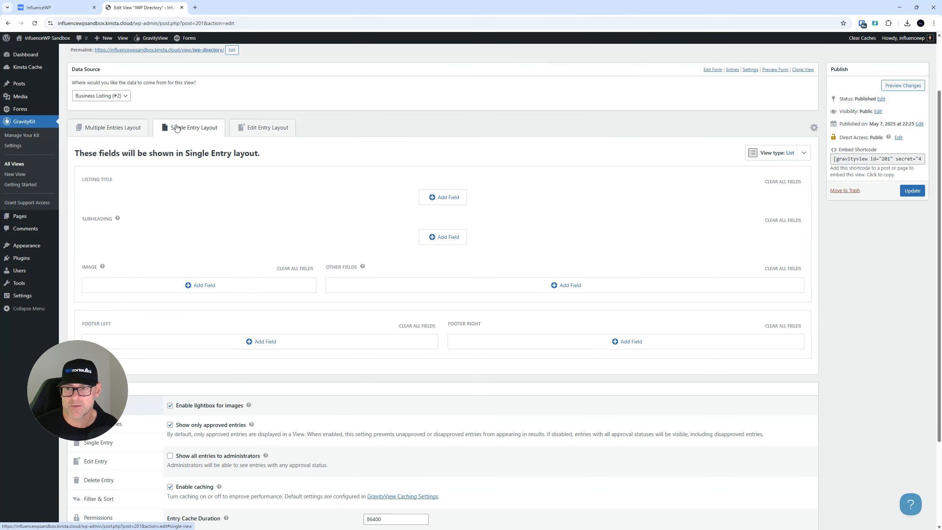
{"action": "left_click", "coordinate": [913, 190]}
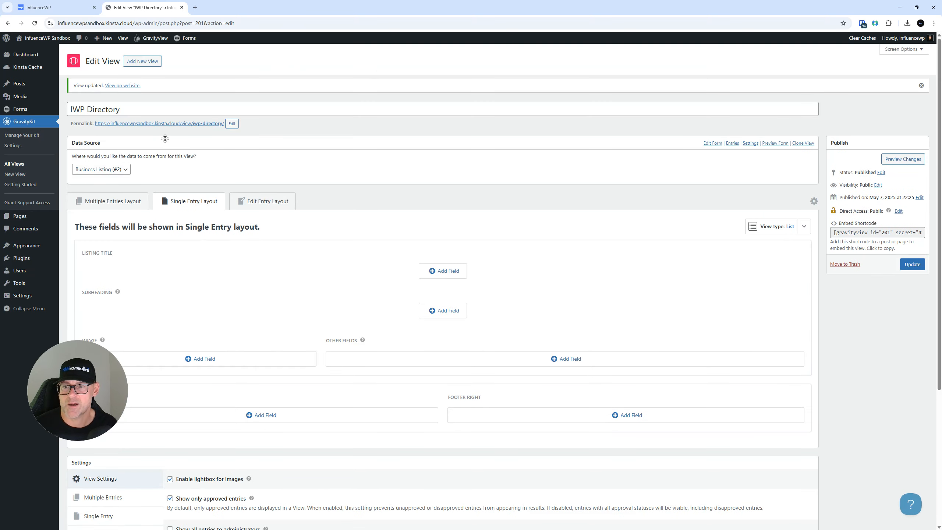
{"action": "mouse_move", "coordinate": [15, 113]}
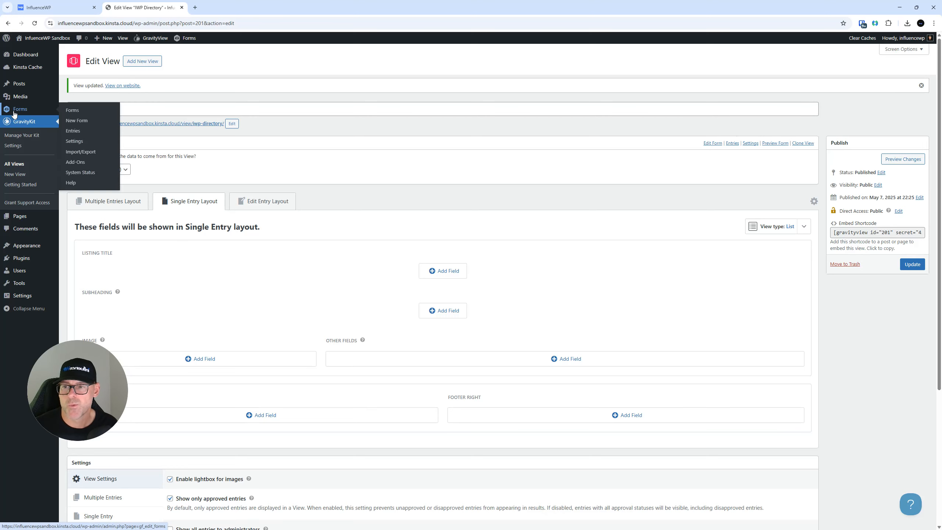
{"action": "right_click", "coordinate": [85, 130]}
Open the Business Listing entries and the InfluenceWP entry details in new tabs
{"action": "left_click", "coordinate": [108, 137]}
{"action": "left_click", "coordinate": [222, 11]}
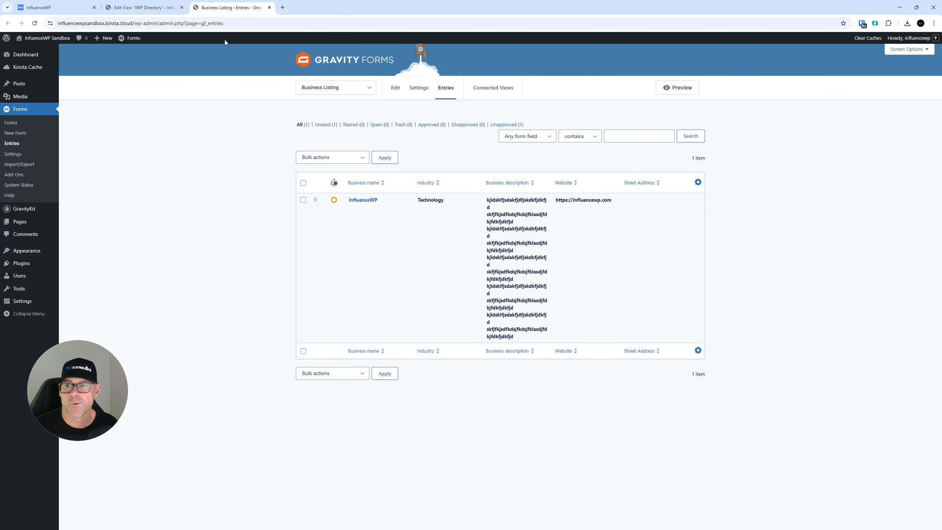
{"action": "mouse_move", "coordinate": [616, 211]}
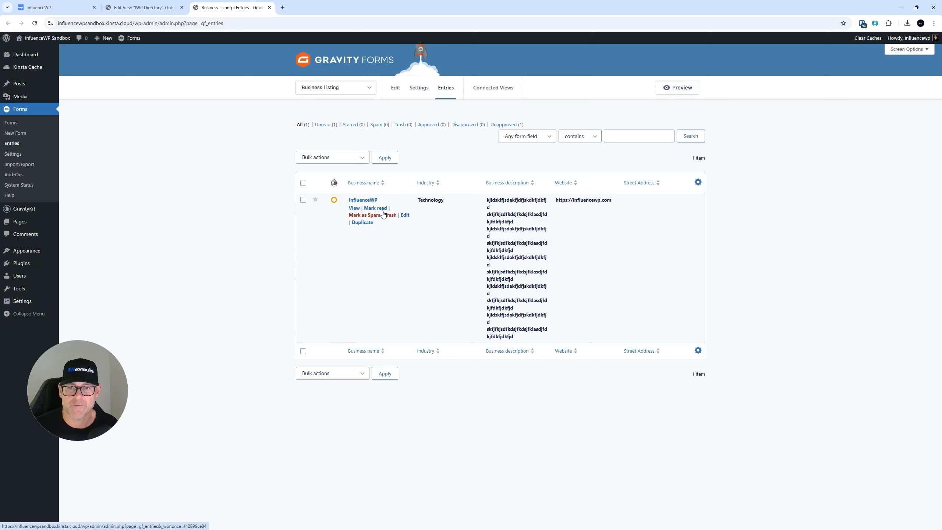
{"action": "right_click", "coordinate": [357, 209]}
{"action": "left_click", "coordinate": [387, 217]}
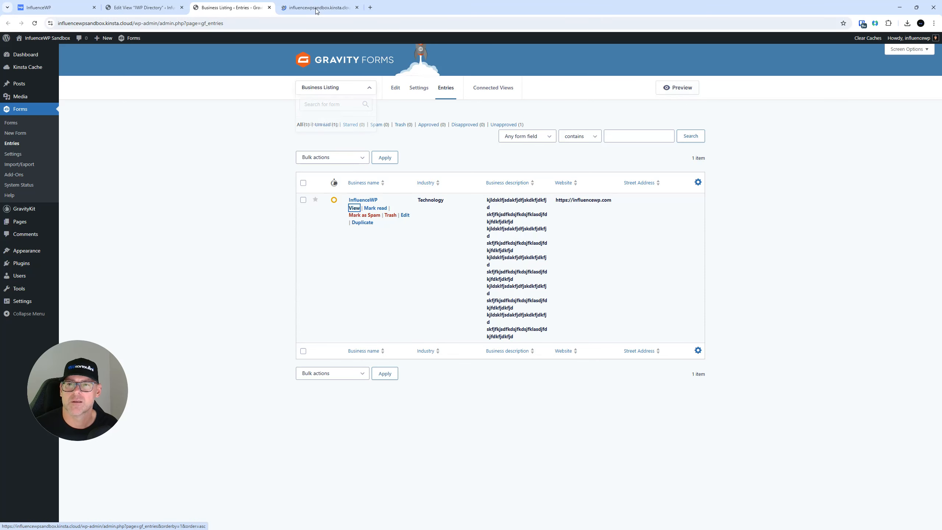
{"action": "left_click", "coordinate": [319, 3]}
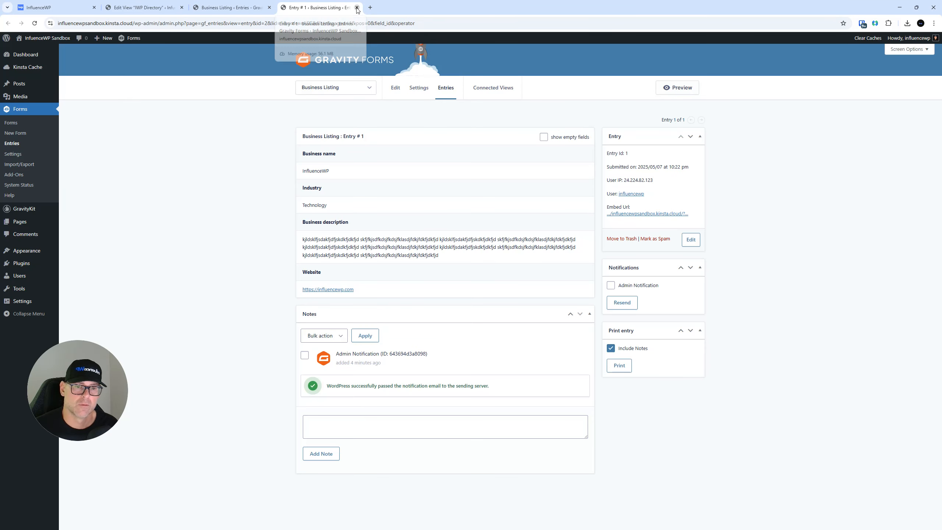
Open and close the Business Listing form preview, then dismiss the forms list
{"action": "left_click", "coordinate": [649, 213]}
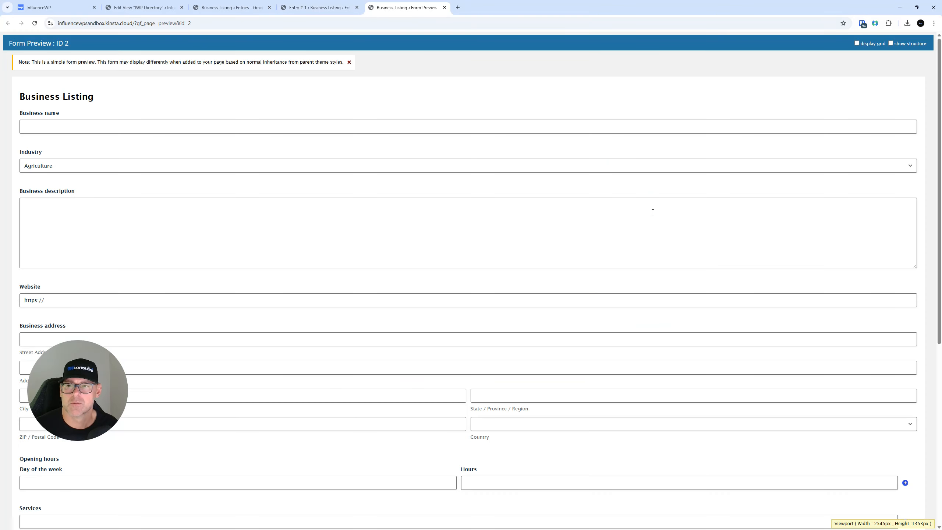
{"action": "left_click", "coordinate": [444, 7]}
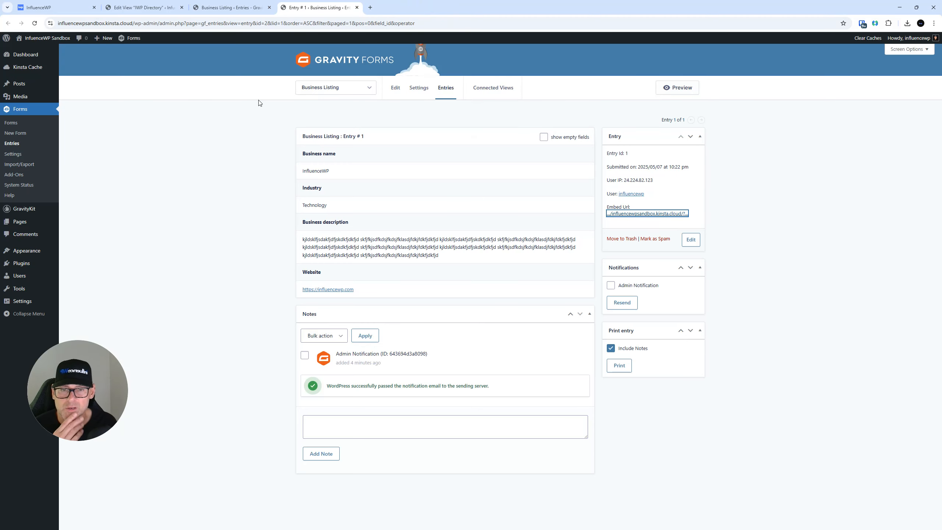
{"action": "left_click", "coordinate": [320, 89]}
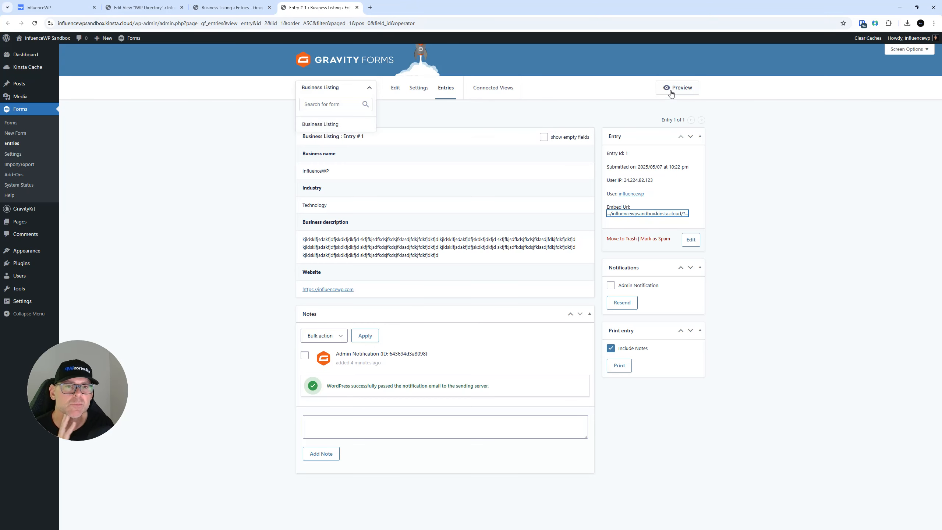
{"action": "right_click", "coordinate": [669, 97]}
{"action": "left_click", "coordinate": [680, 97]}
{"action": "left_click", "coordinate": [379, 3]}
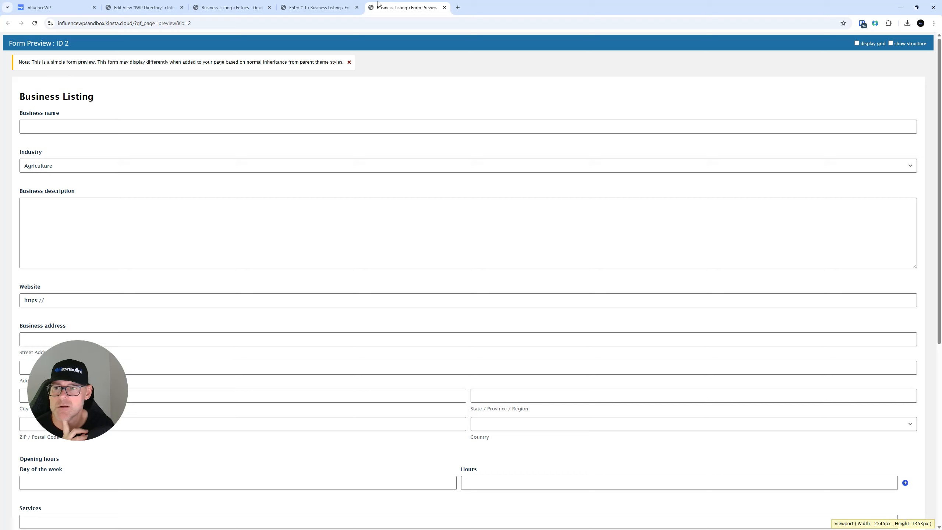
{"action": "left_click", "coordinate": [445, 7]}
{"action": "left_click", "coordinate": [237, 173]}
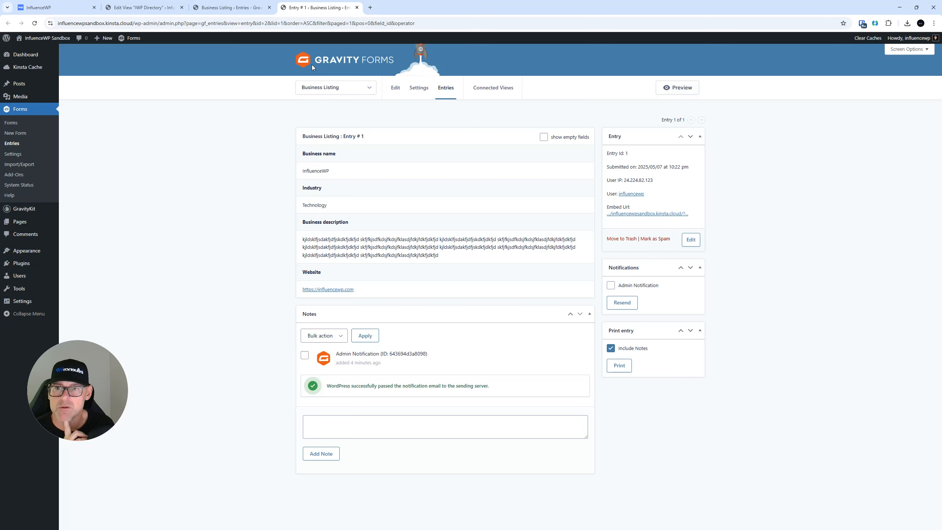
Close the Entry #1 details, move the entries tab to second place, and return to the view editor
{"action": "left_click", "coordinate": [355, 93]}
{"action": "left_click", "coordinate": [363, 93]}
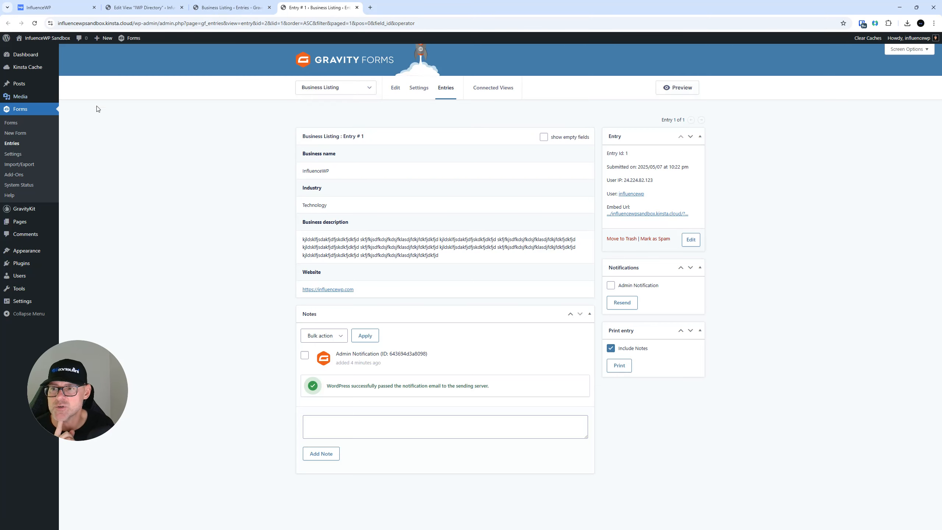
{"action": "left_click", "coordinate": [336, 87]}
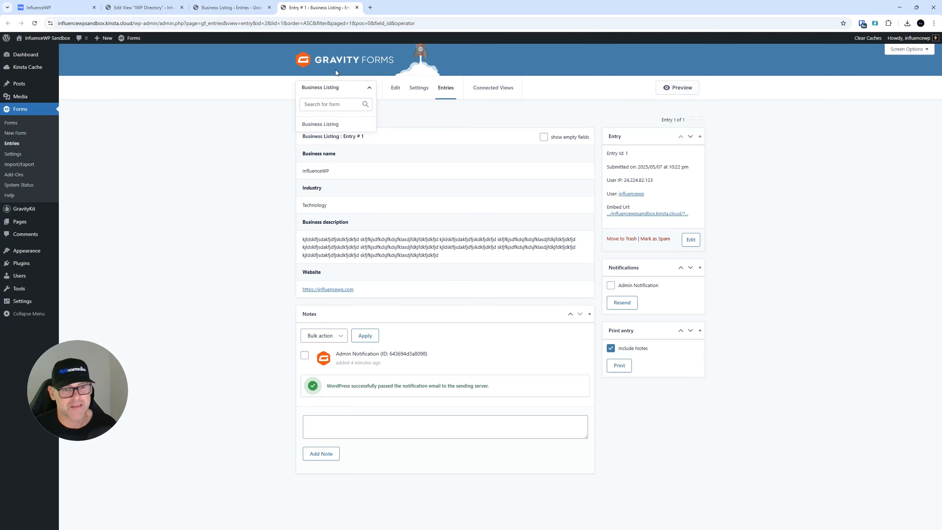
{"action": "left_click", "coordinate": [256, 7]}
{"action": "left_click", "coordinate": [336, 6]}
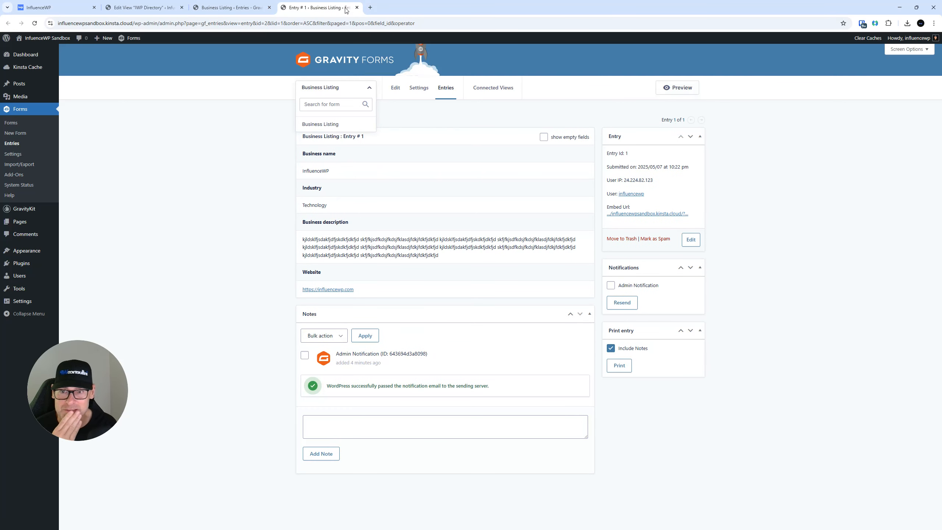
{"action": "left_click", "coordinate": [357, 7]}
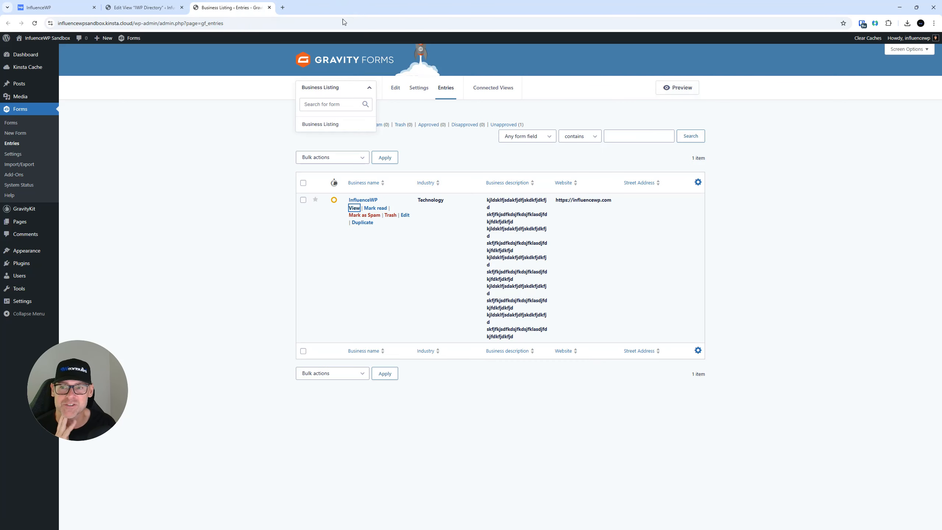
{"action": "left_click_drag", "start_coordinate": [208, 11], "coordinate": [127, 9]}
{"action": "left_click", "coordinate": [232, 7]}
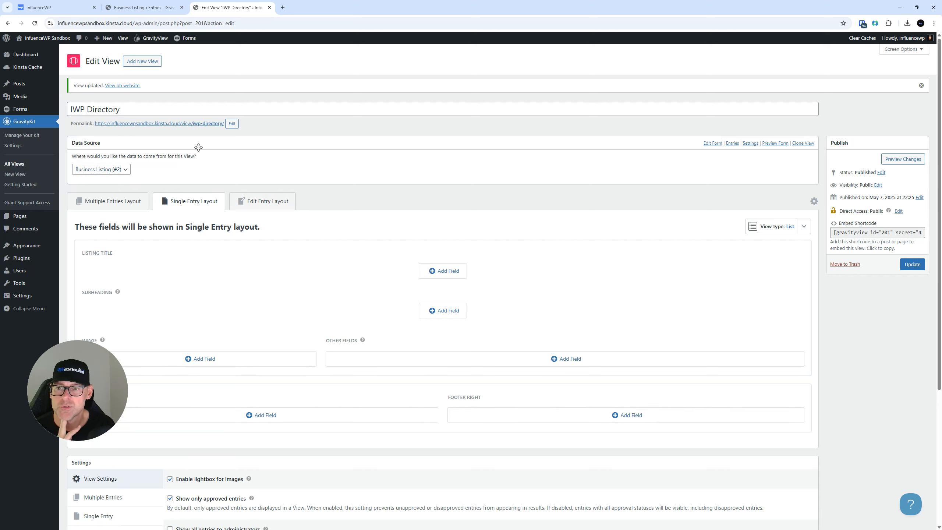
Open the view's permalink in a new tab and check the live IWP Directory page
{"action": "right_click", "coordinate": [210, 123]}
{"action": "left_click", "coordinate": [232, 129]}
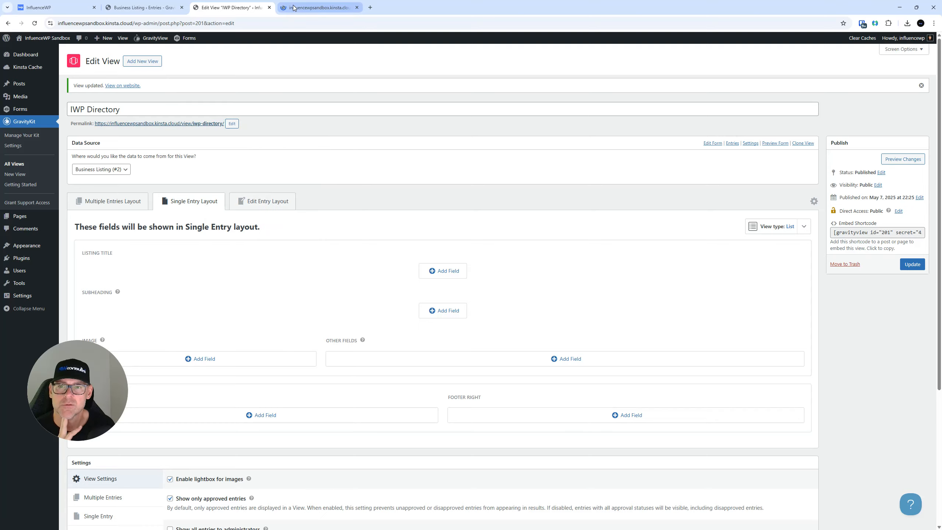
{"action": "left_click", "coordinate": [293, 8]}
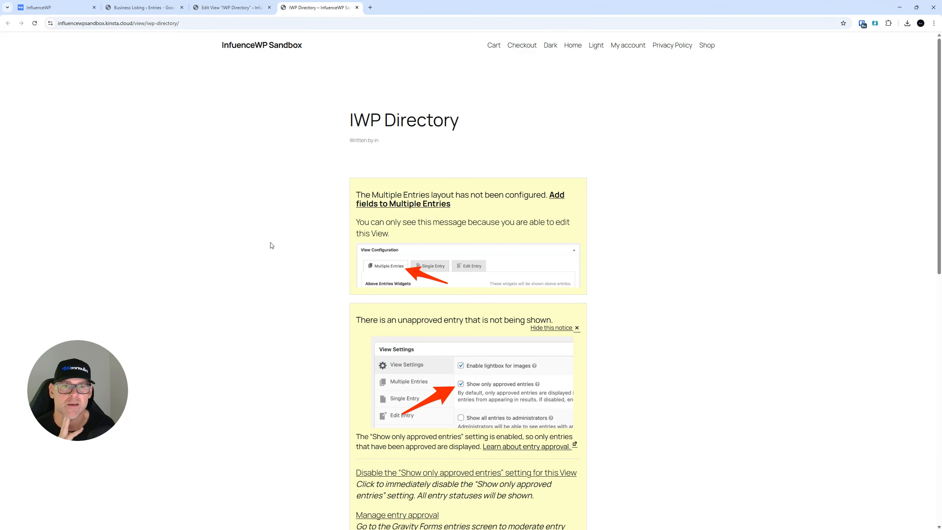
{"action": "scroll", "coordinate": [272, 247], "scroll_direction": "down", "scroll_amount": 5}
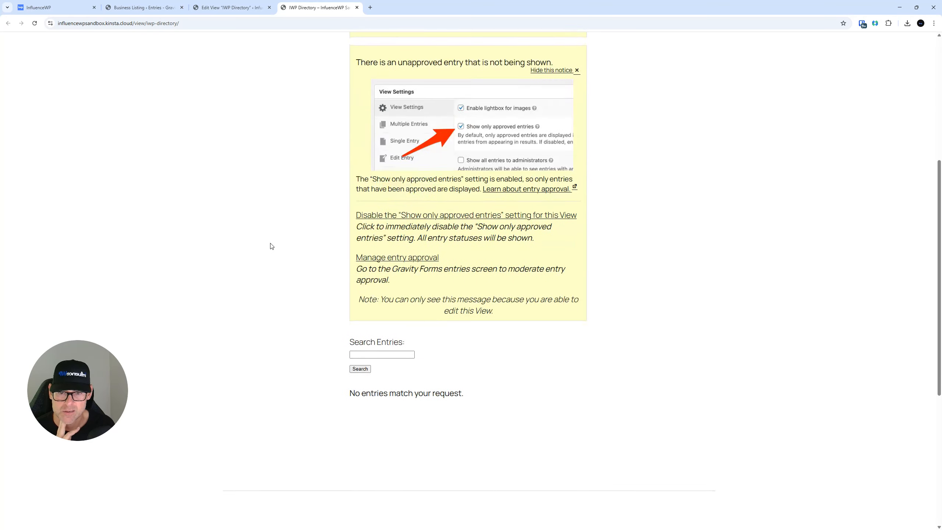
{"action": "scroll", "coordinate": [270, 246], "scroll_direction": "up", "scroll_amount": 7}
{"action": "scroll", "coordinate": [270, 246], "scroll_direction": "down", "scroll_amount": 4}
{"action": "right_click", "coordinate": [270, 239]}
{"action": "left_click", "coordinate": [254, 128]}
{"action": "scroll", "coordinate": [251, 140], "scroll_direction": "up", "scroll_amount": 4}
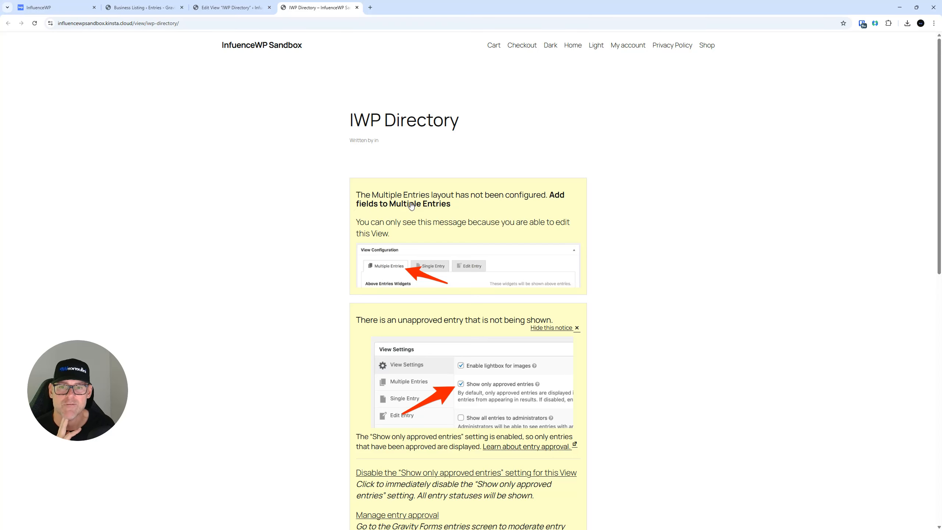
Return to the view editor, then the Business Listing entries list
{"action": "left_click", "coordinate": [208, 7]}
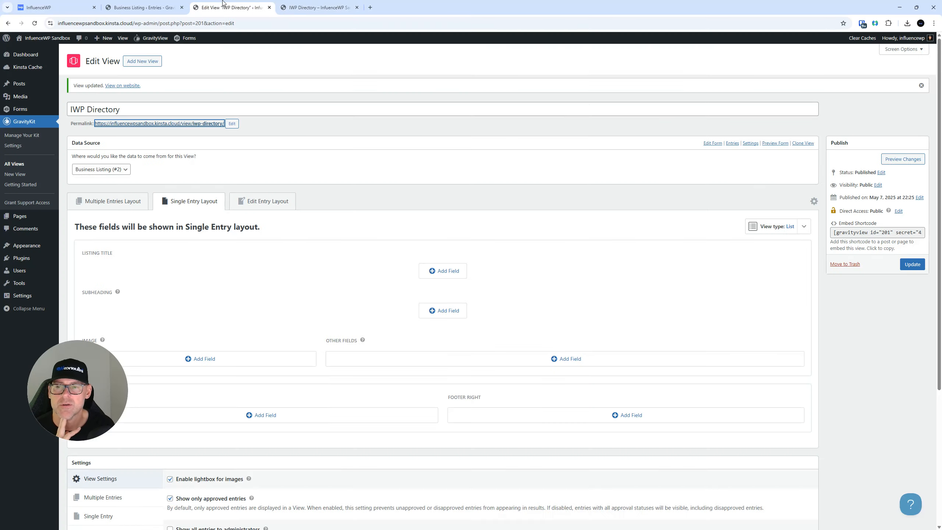
{"action": "left_click", "coordinate": [160, 6]}
{"action": "left_click", "coordinate": [223, 8]}
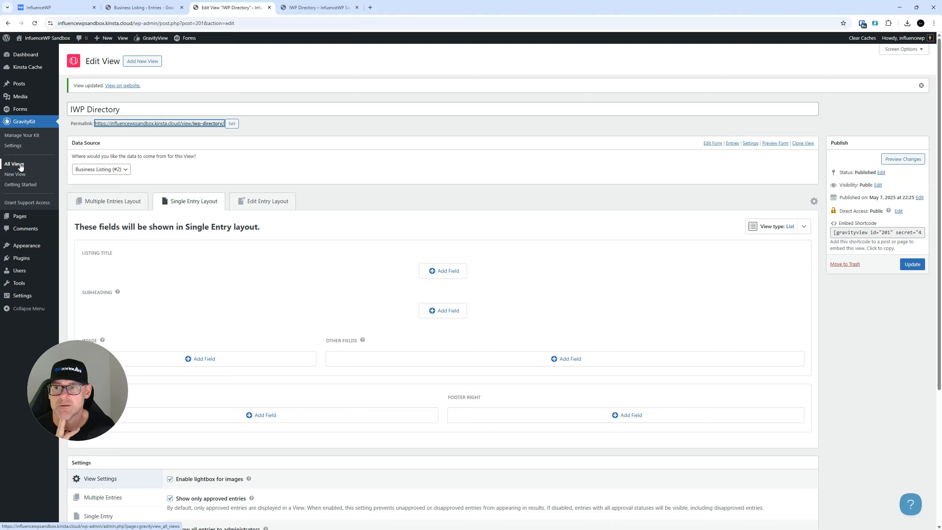
{"action": "left_click", "coordinate": [161, 8]}
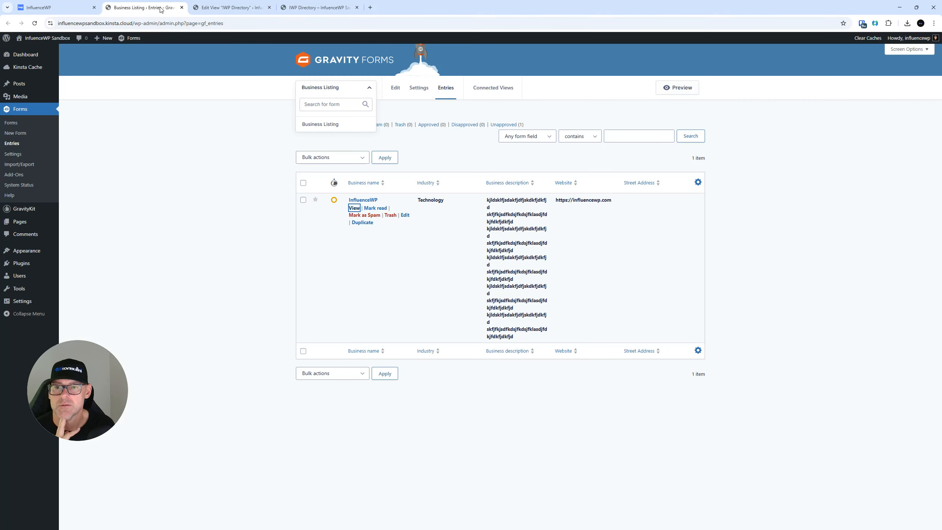
{"action": "right_click", "coordinate": [674, 96]}
{"action": "left_click", "coordinate": [683, 99]}
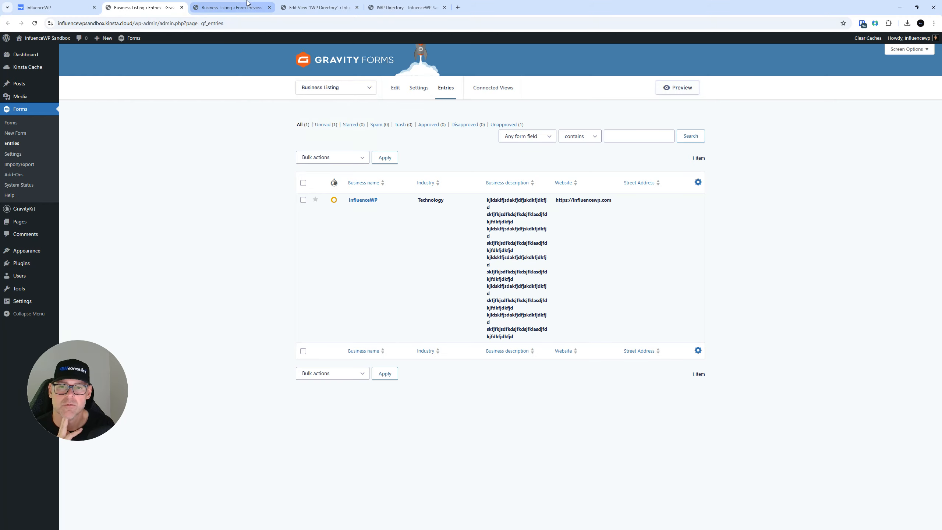
{"action": "left_click", "coordinate": [247, 4]}
{"action": "left_click", "coordinate": [148, 126]}
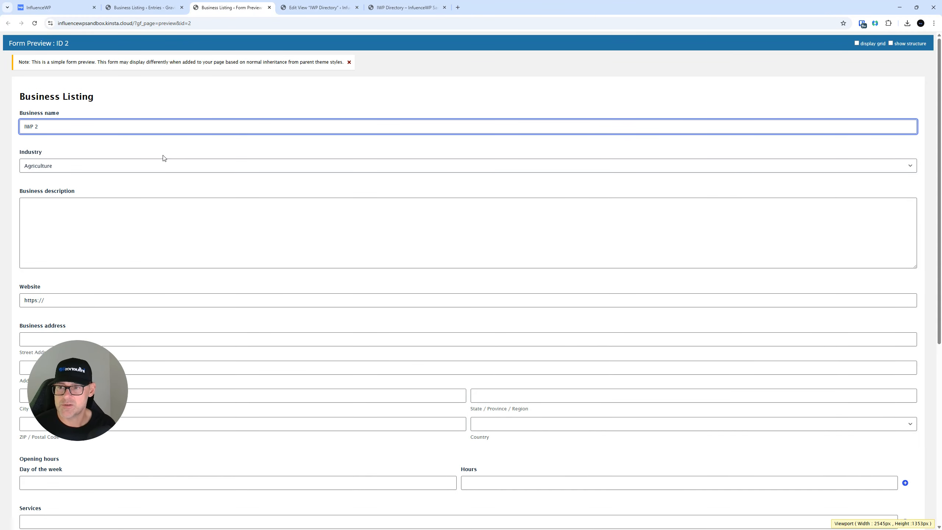
{"action": "left_click", "coordinate": [104, 167]}
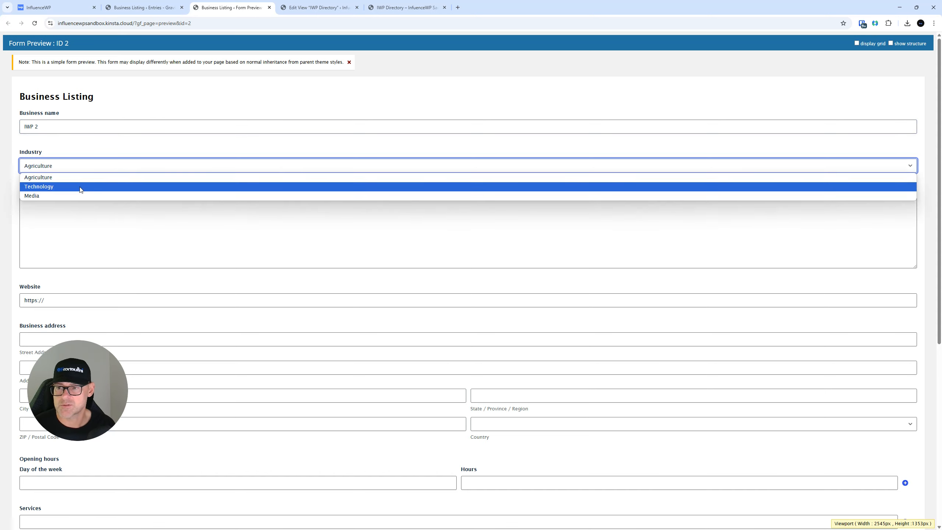
{"action": "left_click", "coordinate": [82, 195]}
{"action": "left_click", "coordinate": [116, 217]}
{"action": "type", "text": "dfj askfjdkfjdskfjdkjasfgjdsgfasfdsaf"}
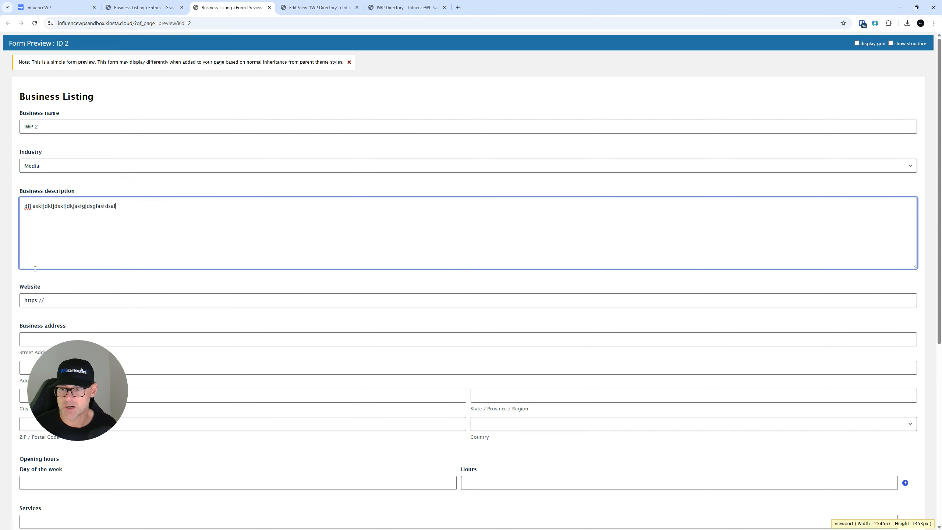
{"action": "left_click", "coordinate": [61, 306]}
{"action": "type", "text": "https:"}
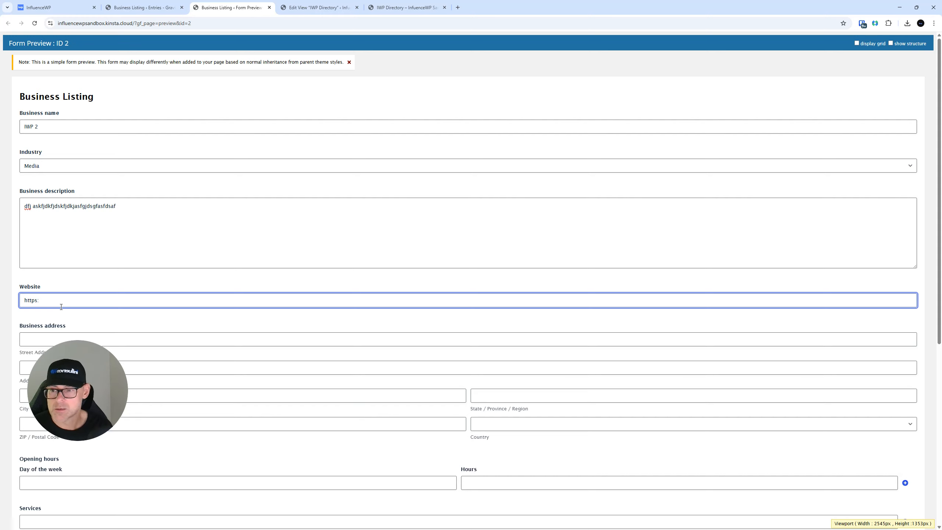
{"action": "type", "text": "//goiw"}
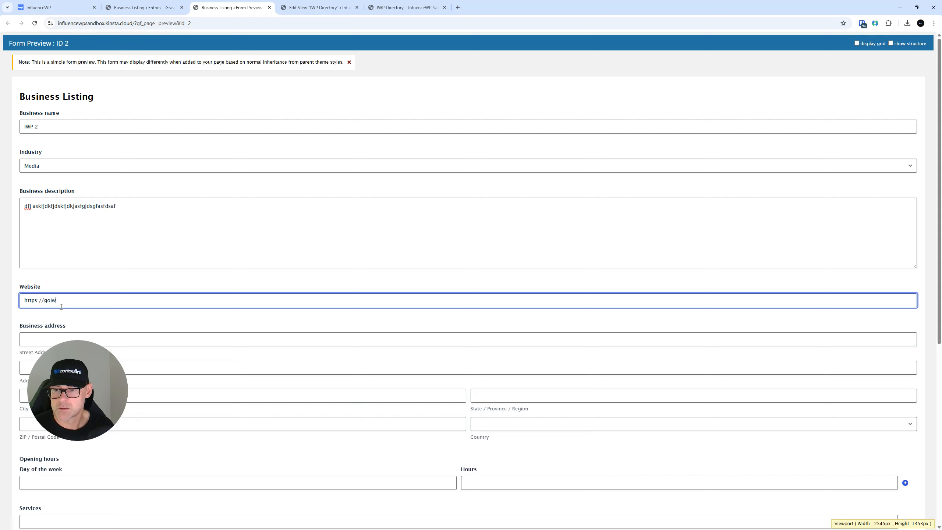
{"action": "type", "text": "p.com"}
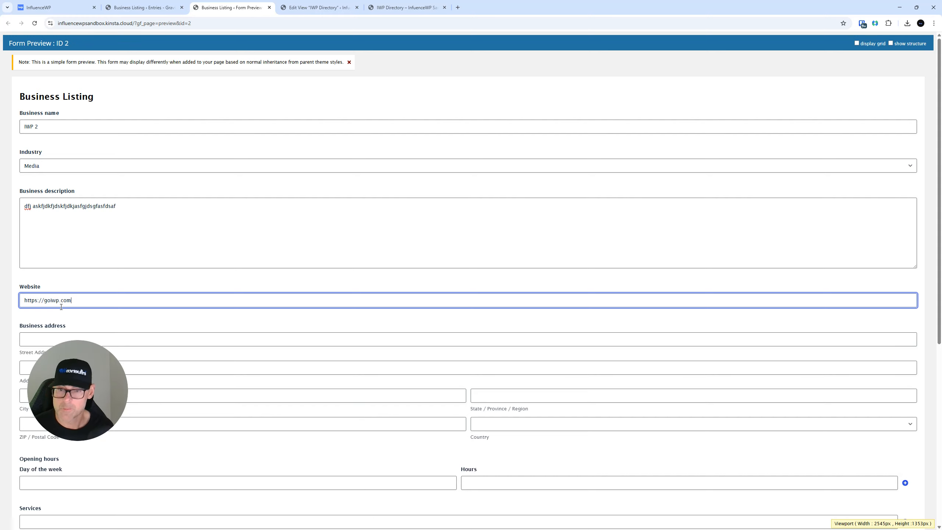
Submit the new listing and reload the entries list to show it
{"action": "scroll", "coordinate": [551, 341], "scroll_direction": "down", "scroll_amount": 8}
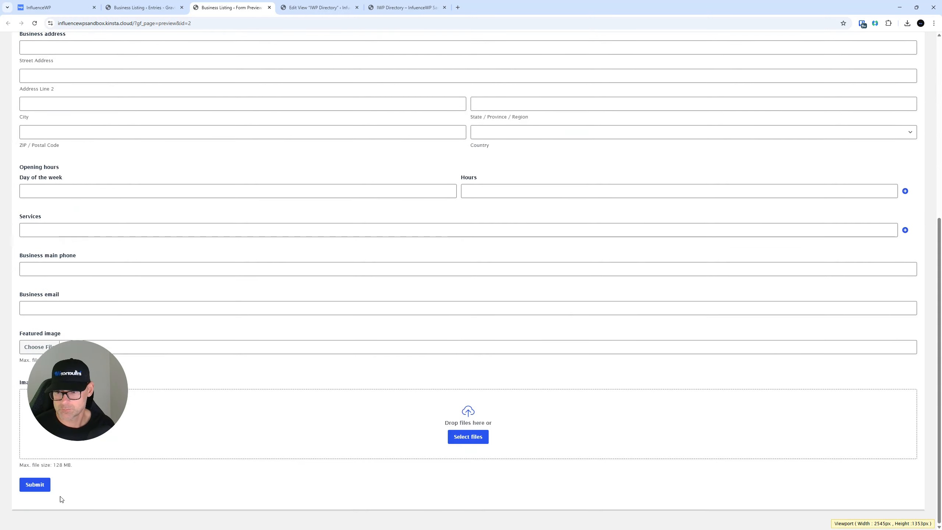
{"action": "left_click", "coordinate": [37, 486]}
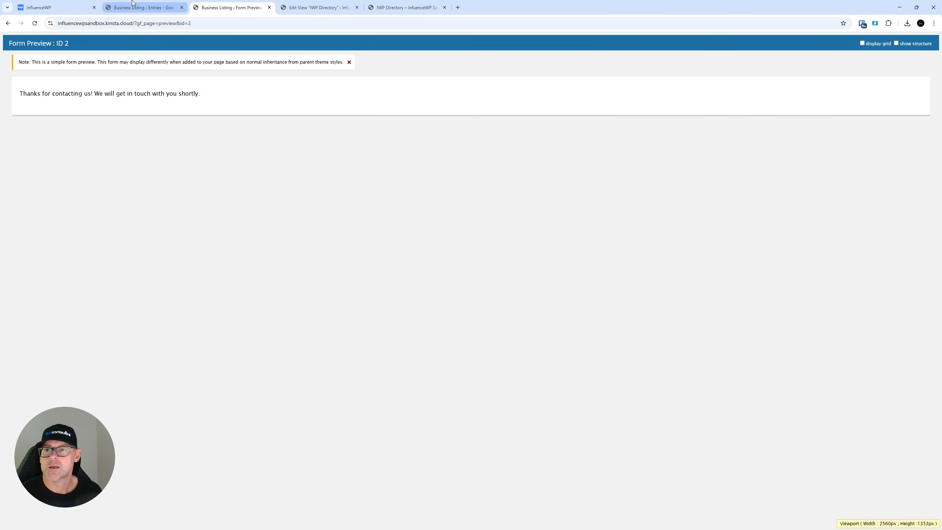
{"action": "left_click", "coordinate": [143, 7]}
{"action": "left_click", "coordinate": [11, 145]}
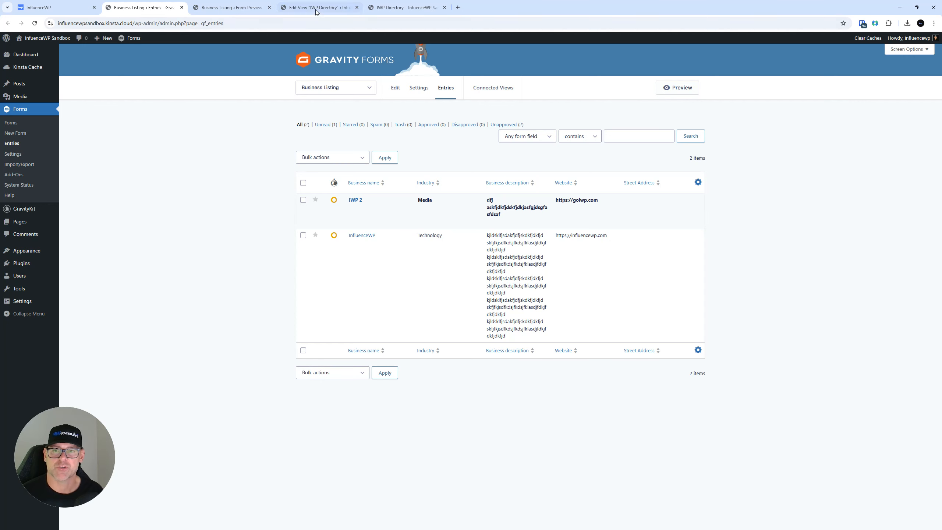
Reload the live IWP Directory page and confirm it reports 2 unapproved entries hidden
{"action": "left_click", "coordinate": [232, 8]}
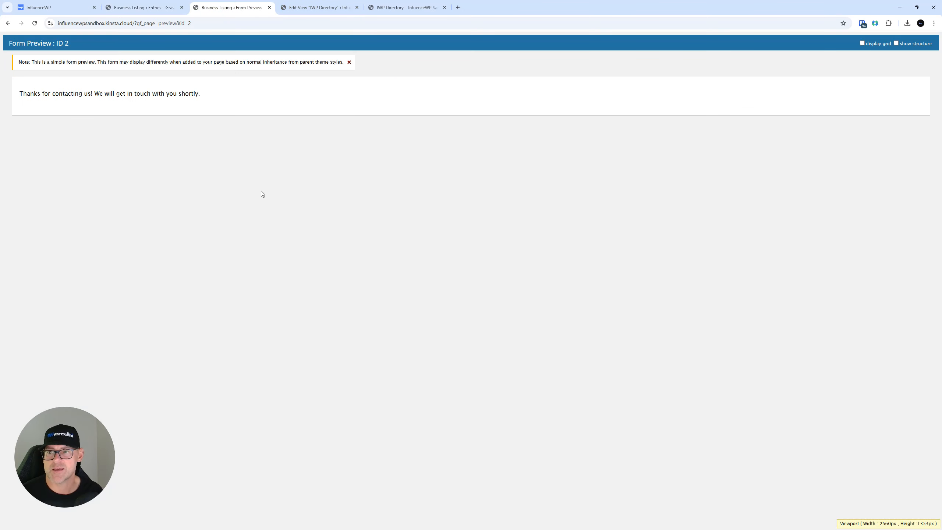
{"action": "left_click", "coordinate": [319, 8]}
{"action": "left_click", "coordinate": [407, 6]}
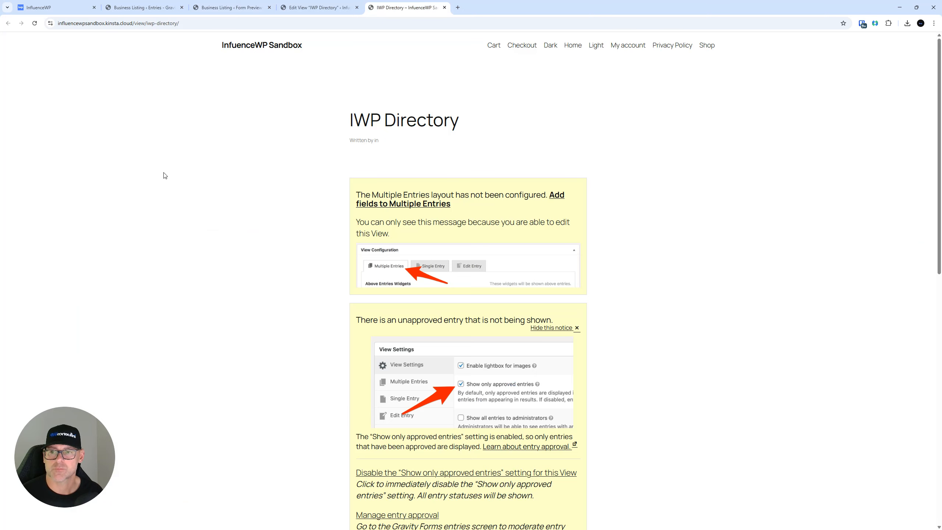
{"action": "left_click", "coordinate": [35, 23]}
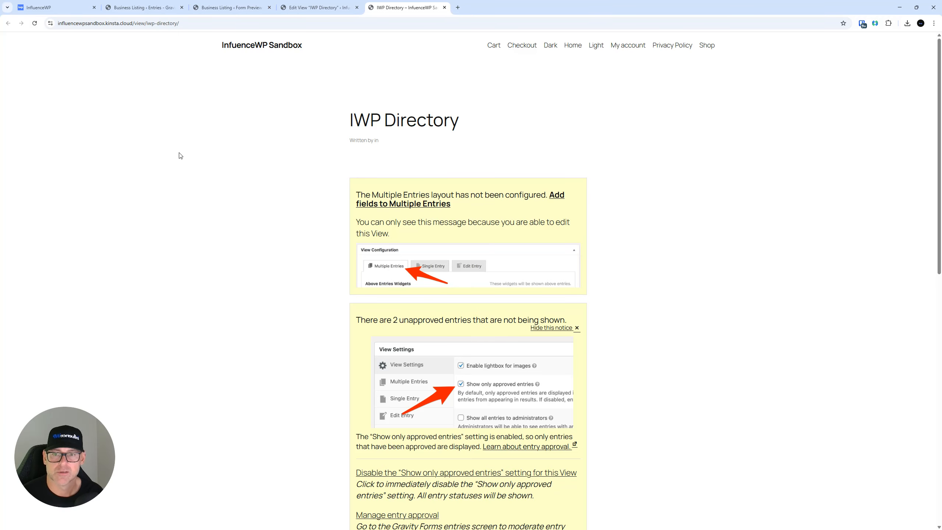
{"action": "scroll", "coordinate": [179, 153], "scroll_direction": "down", "scroll_amount": 7}
{"action": "scroll", "coordinate": [187, 234], "scroll_direction": "up", "scroll_amount": 7}
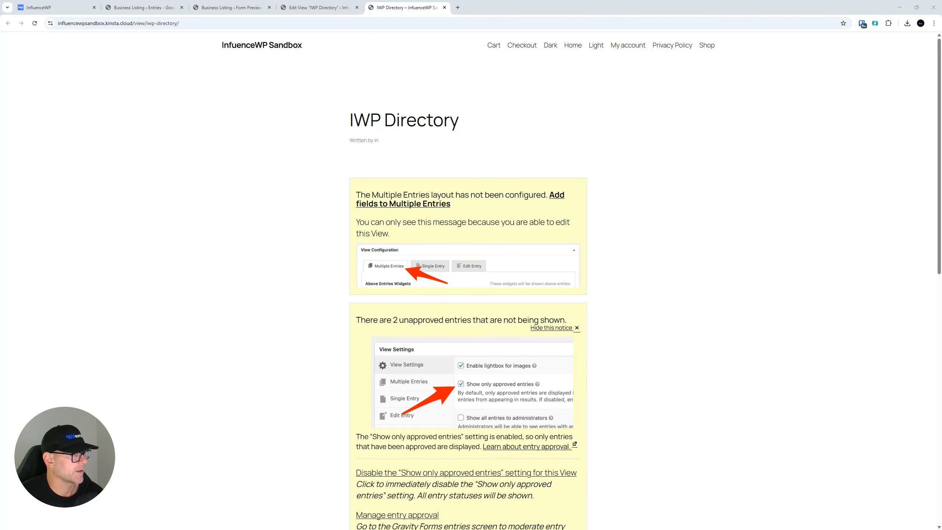
Close the extra tabs and open the IWP Directory front end from the Views list
{"action": "left_click", "coordinate": [444, 7]}
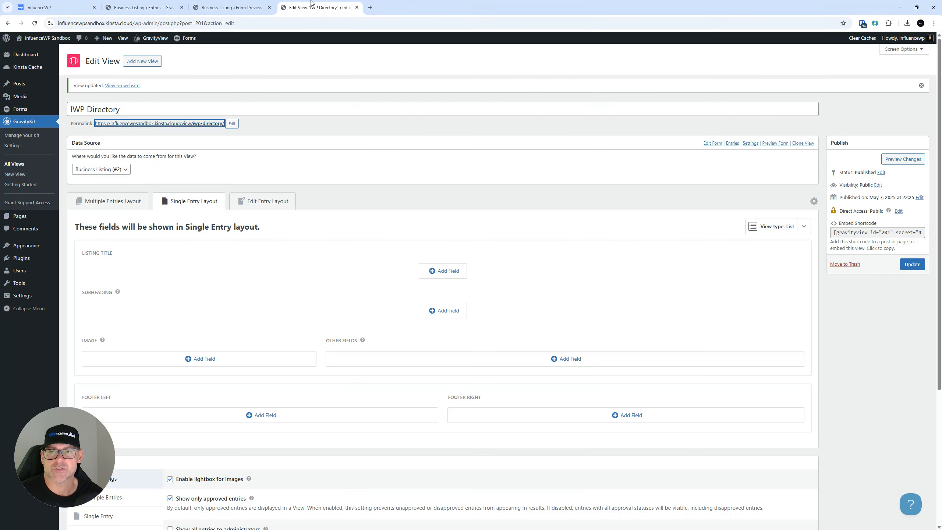
{"action": "left_click", "coordinate": [358, 8]}
{"action": "left_click", "coordinate": [269, 8]}
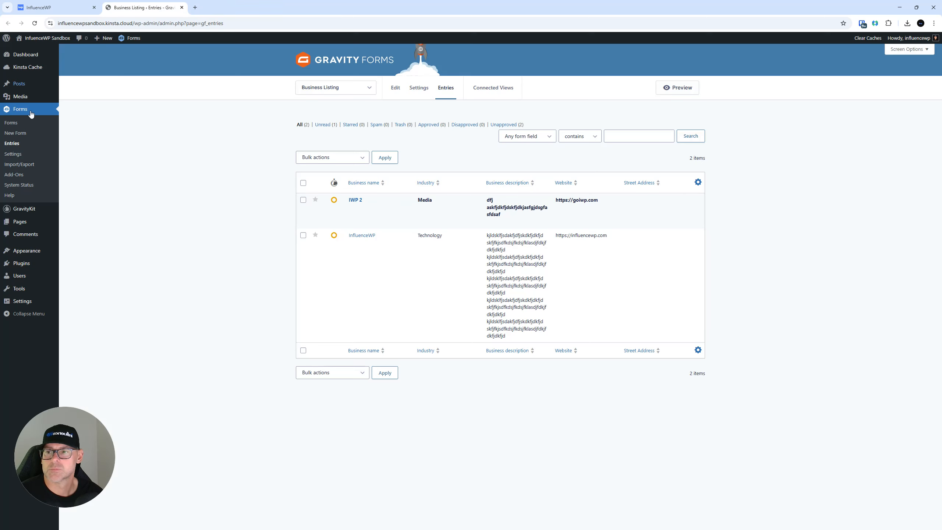
{"action": "mouse_move", "coordinate": [33, 209]}
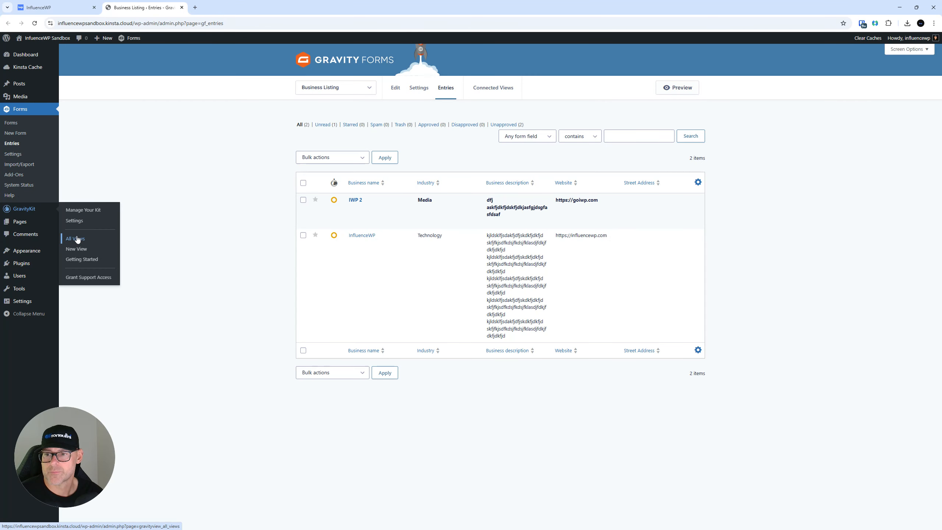
{"action": "left_click", "coordinate": [77, 238]}
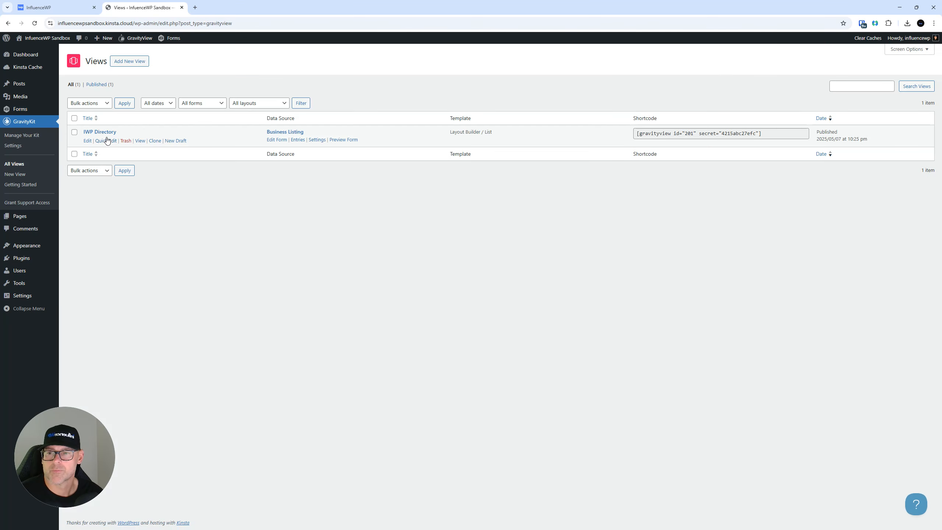
{"action": "right_click", "coordinate": [142, 143]}
{"action": "left_click", "coordinate": [174, 149]}
{"action": "left_click", "coordinate": [230, 2]}
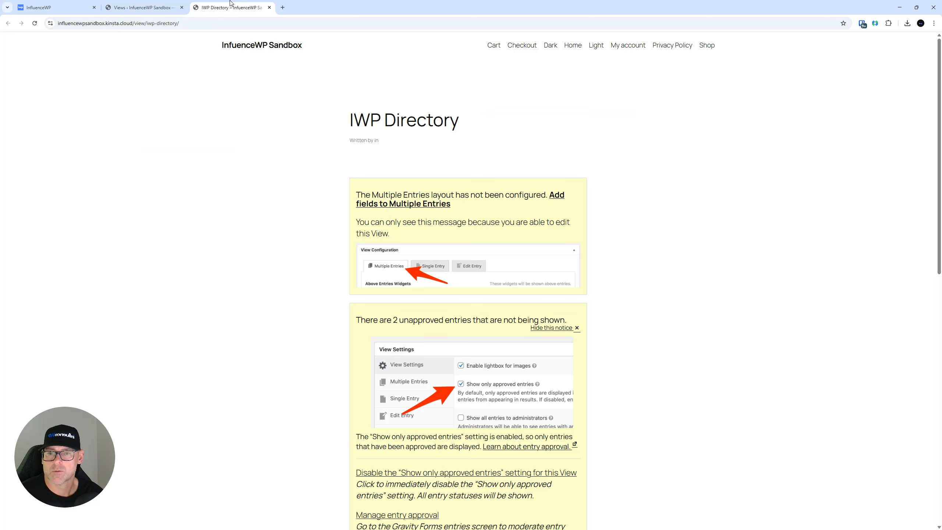
Copy the IWP Directory embed shortcode and open a new page editor in another tab
{"action": "left_click", "coordinate": [141, 7]}
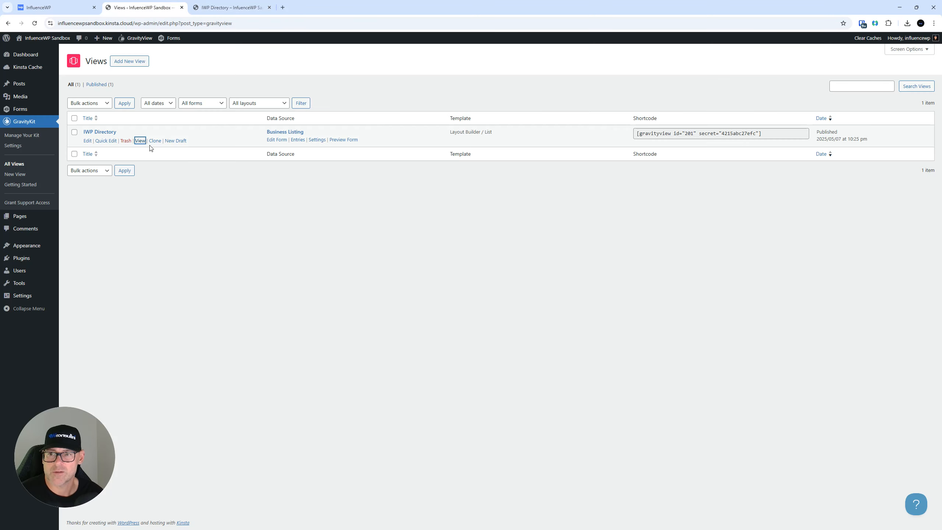
{"action": "left_click", "coordinate": [88, 141]}
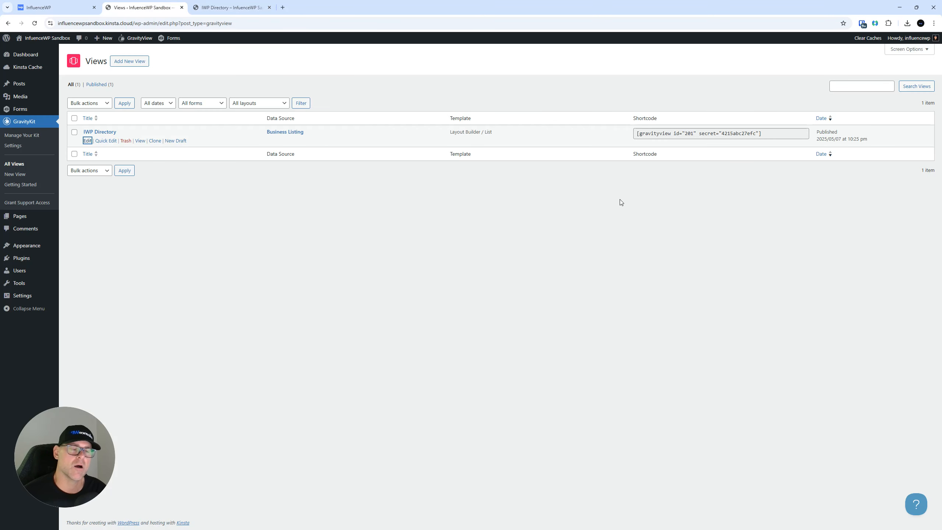
{"action": "left_click", "coordinate": [776, 134]}
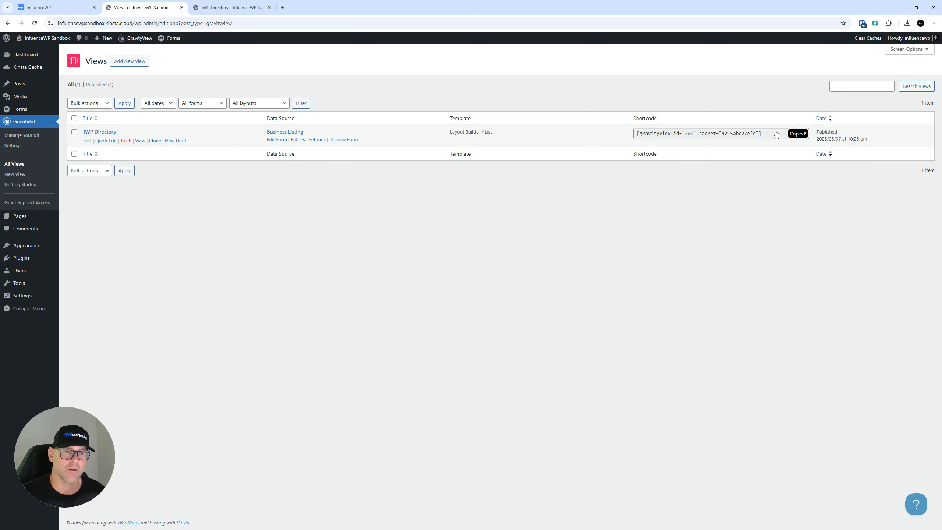
{"action": "mouse_move", "coordinate": [23, 219]}
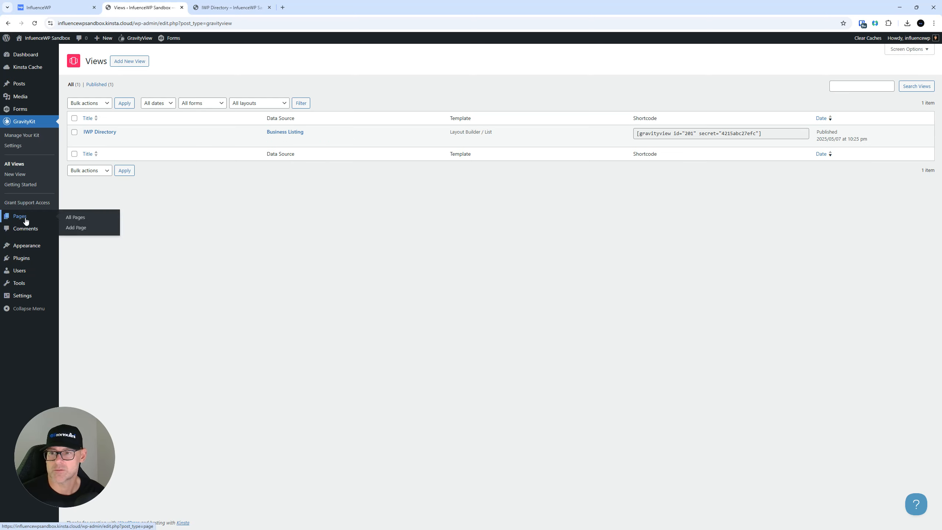
{"action": "right_click", "coordinate": [77, 228]}
{"action": "left_click", "coordinate": [109, 237]}
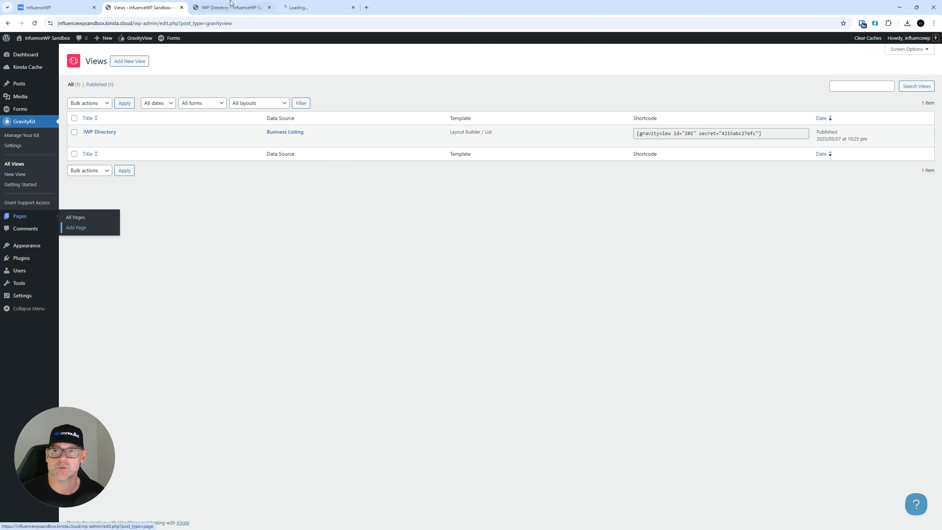
{"action": "left_click", "coordinate": [296, 7]}
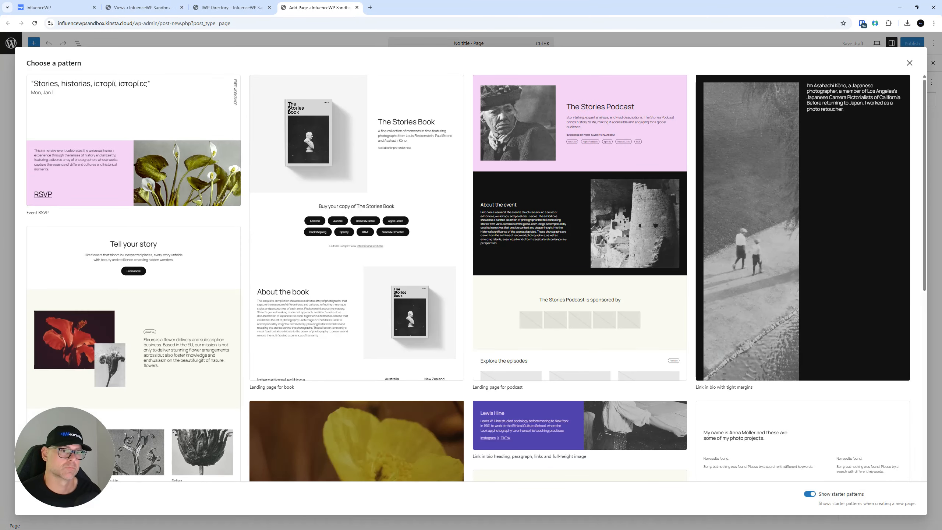
Title a blank page 'My Directory' and add a Shortcode block with the pasted view shortcode
{"action": "left_click", "coordinate": [910, 62]}
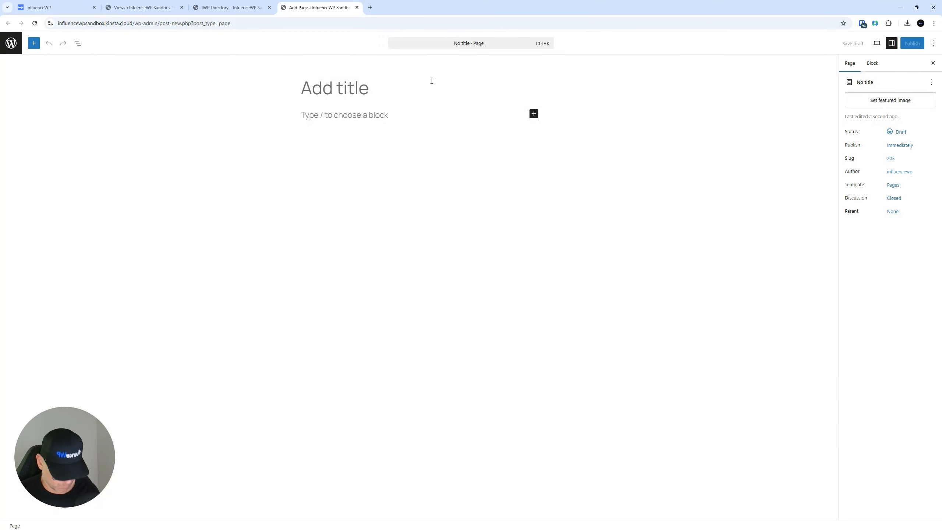
{"action": "left_click", "coordinate": [432, 81]}
{"action": "type", "text": "My Directory"}
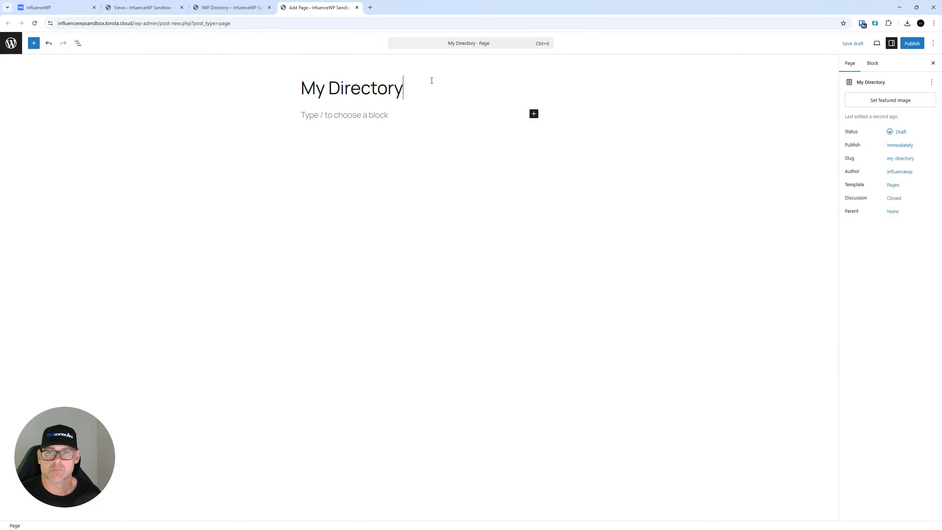
{"action": "left_click", "coordinate": [406, 117]}
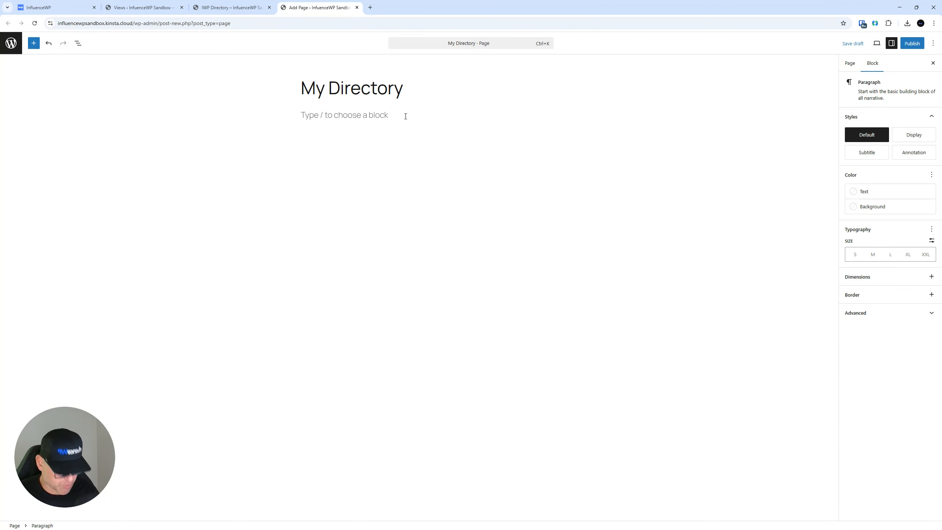
{"action": "type", "text": "/"}
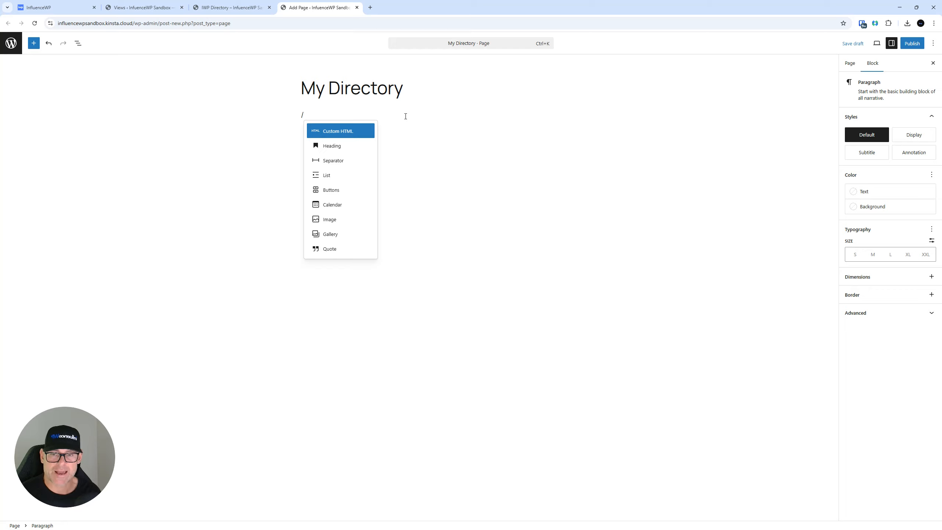
{"action": "type", "text": "short"}
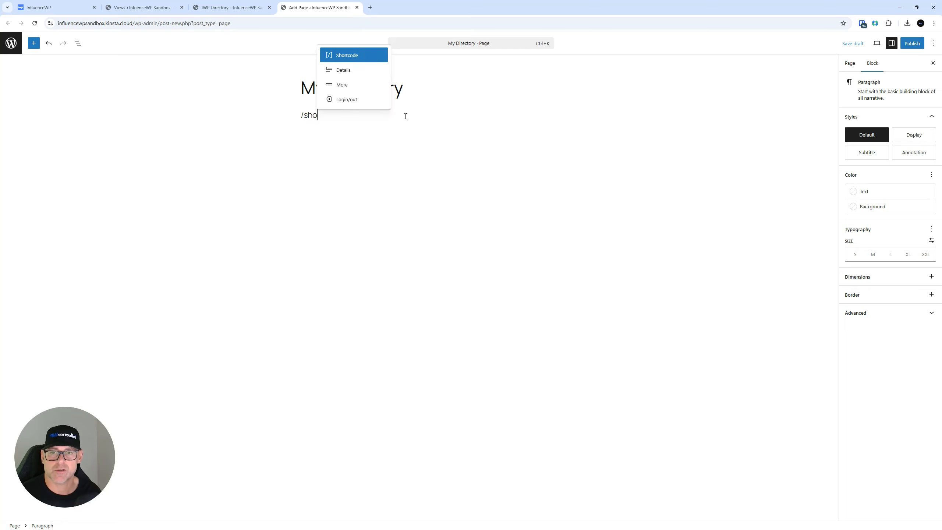
{"action": "key", "text": "Return"}
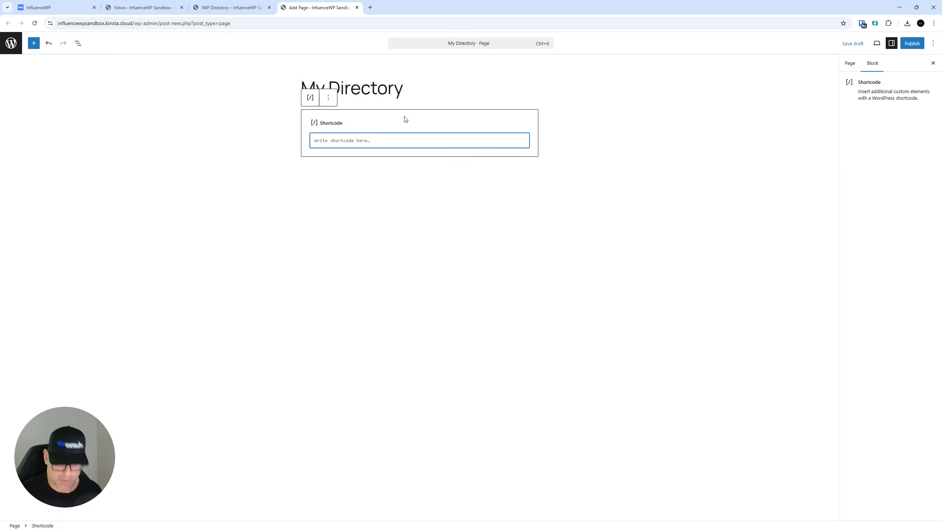
{"action": "key", "text": "ctrl+v"}
Publish and save the My Directory page
{"action": "left_click", "coordinate": [912, 43]}
{"action": "left_click", "coordinate": [911, 43]}
{"action": "left_click_drag", "start_coordinate": [875, 128], "coordinate": [815, 148]}
{"action": "left_click", "coordinate": [917, 47]}
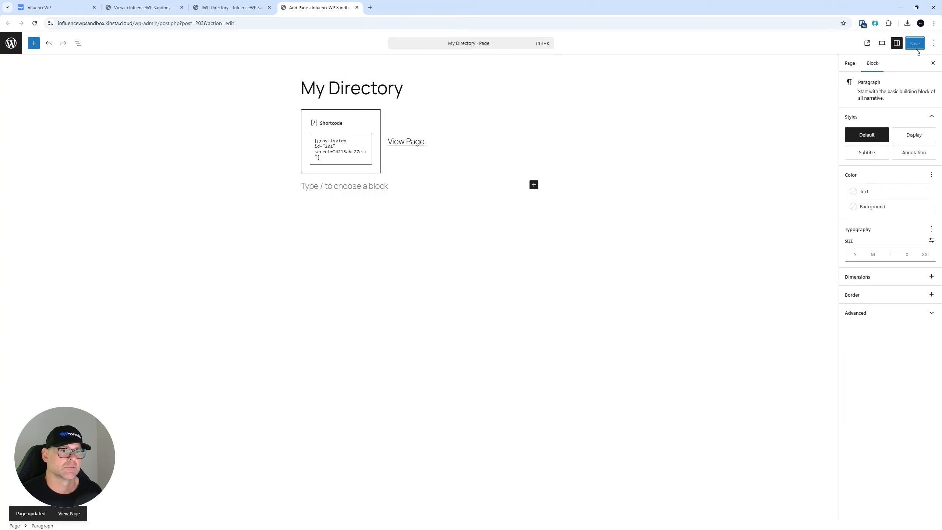
Preview the live My Directory page, close the extra tabs, and return to the Views list
{"action": "right_click", "coordinate": [867, 45]}
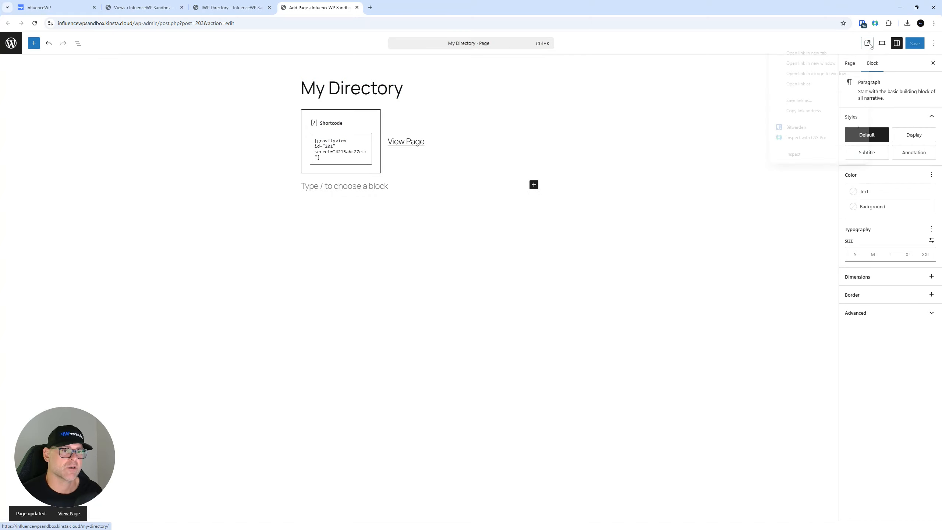
{"action": "left_click", "coordinate": [835, 52]}
{"action": "left_click", "coordinate": [433, 3]}
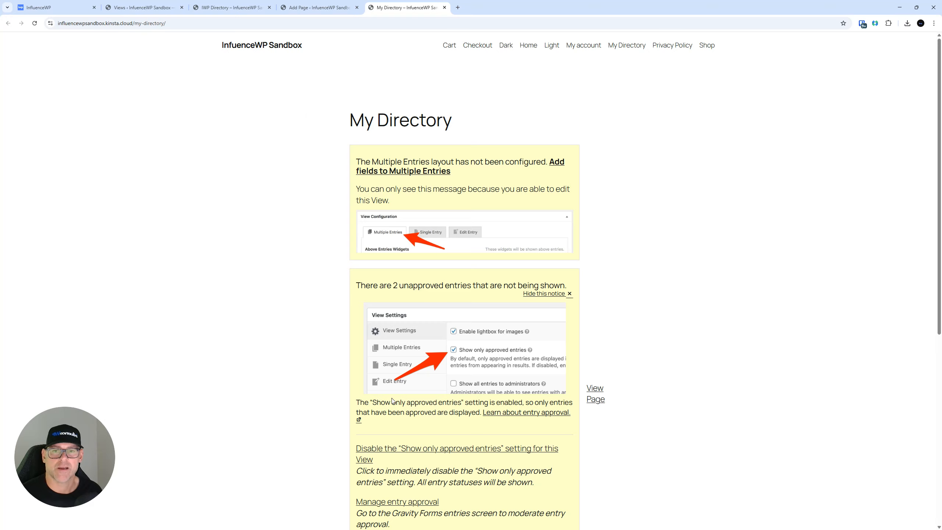
{"action": "scroll", "coordinate": [387, 351], "scroll_direction": "down", "scroll_amount": 8}
{"action": "scroll", "coordinate": [387, 352], "scroll_direction": "up", "scroll_amount": 8}
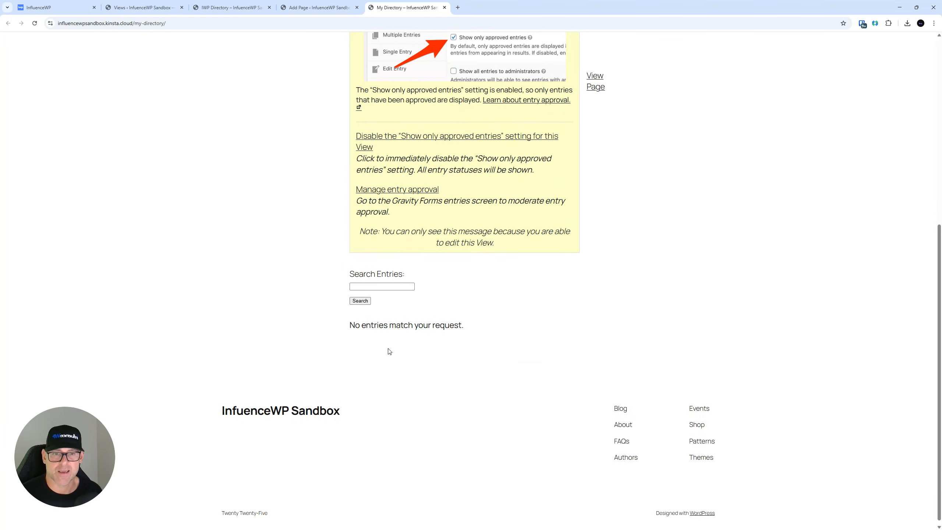
{"action": "left_click", "coordinate": [444, 8]}
{"action": "left_click", "coordinate": [357, 7]}
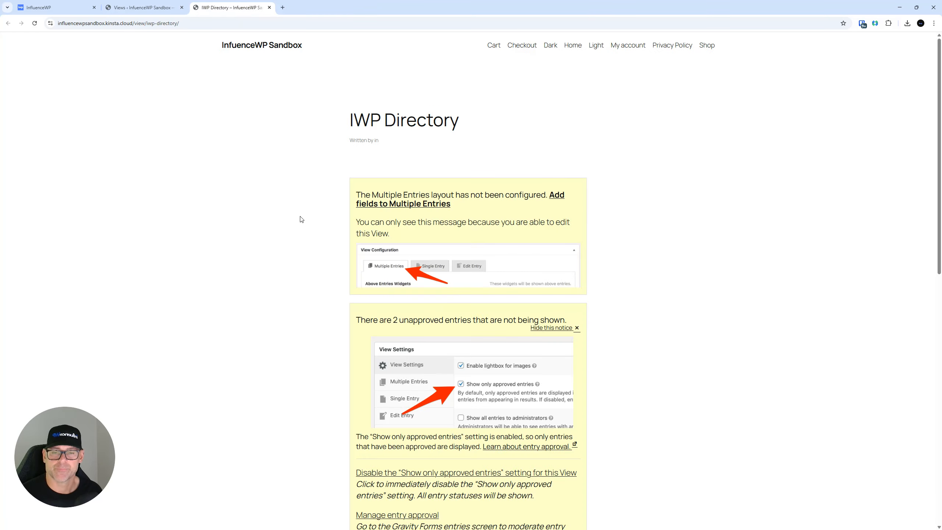
{"action": "left_click", "coordinate": [141, 7]}
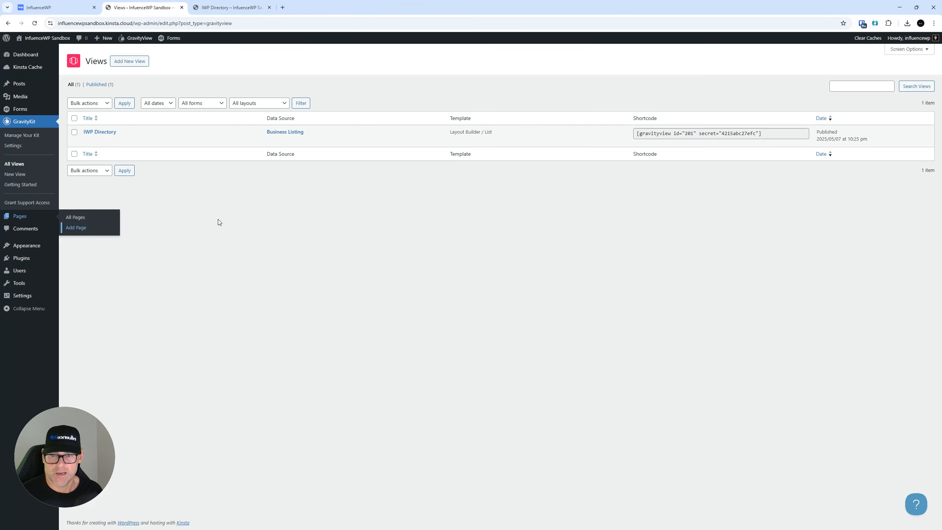
Open the IWP Directory view's Multiple Entries Layout for editing
{"action": "left_click", "coordinate": [87, 141]}
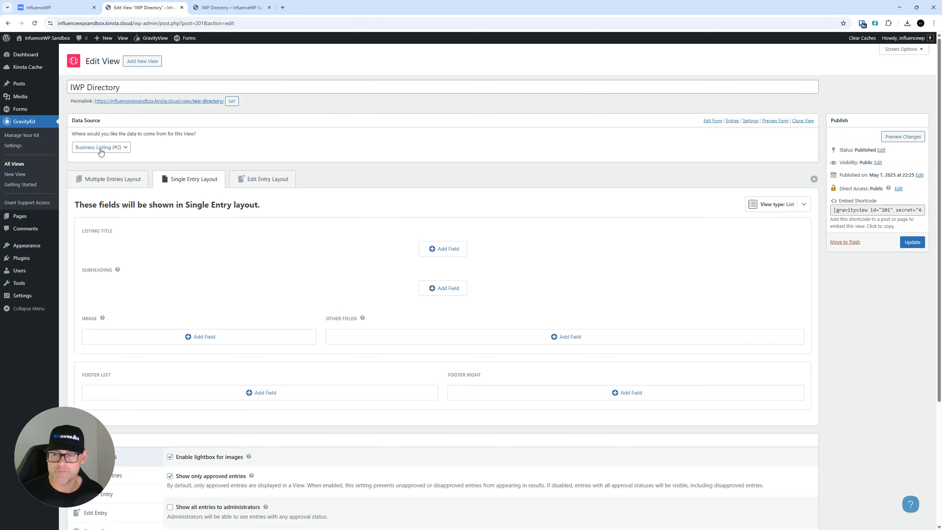
{"action": "scroll", "coordinate": [241, 276], "scroll_direction": "down", "scroll_amount": 3}
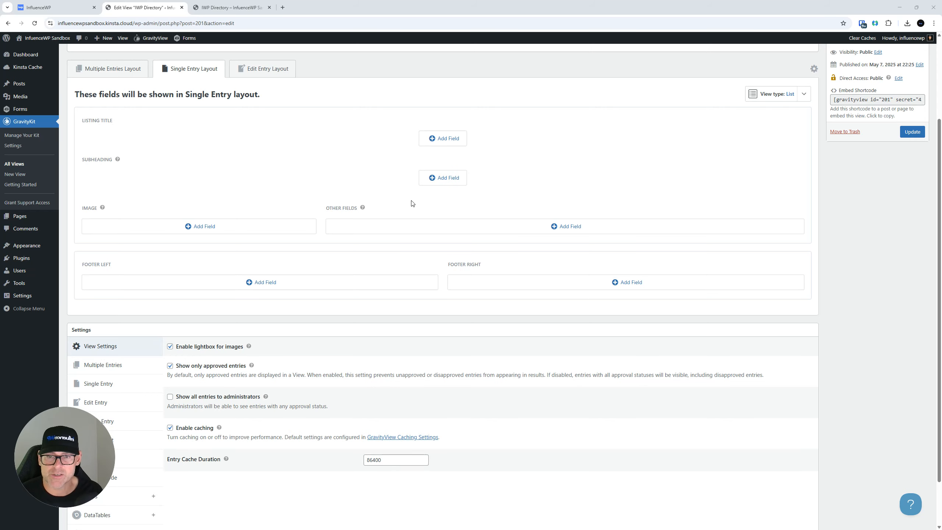
{"action": "scroll", "coordinate": [385, 210], "scroll_direction": "up", "scroll_amount": 3}
{"action": "left_click", "coordinate": [148, 188]}
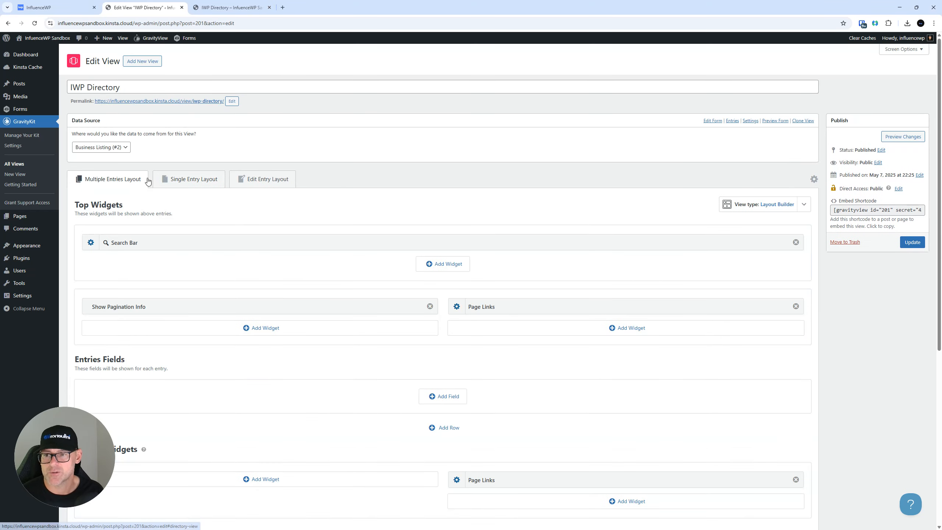
{"action": "scroll", "coordinate": [260, 186], "scroll_direction": "down", "scroll_amount": 3}
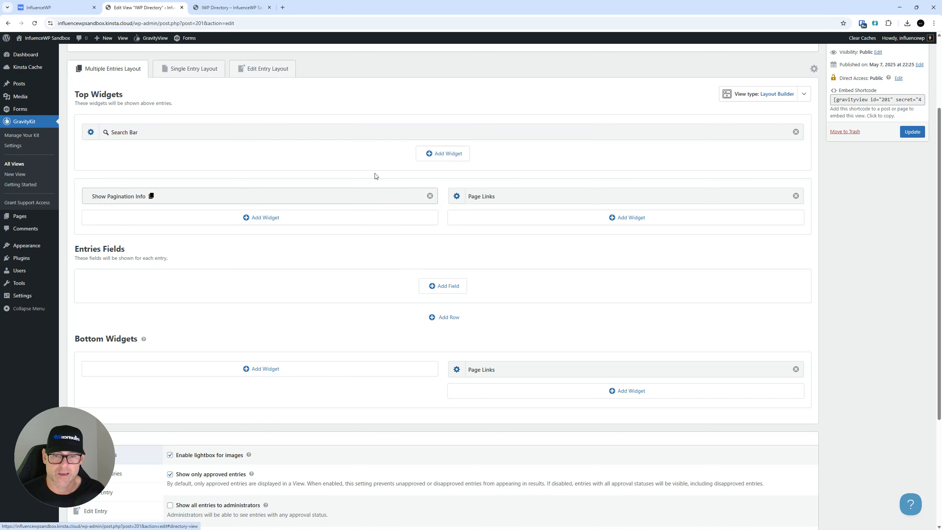
{"action": "scroll", "coordinate": [400, 213], "scroll_direction": "down", "scroll_amount": 4}
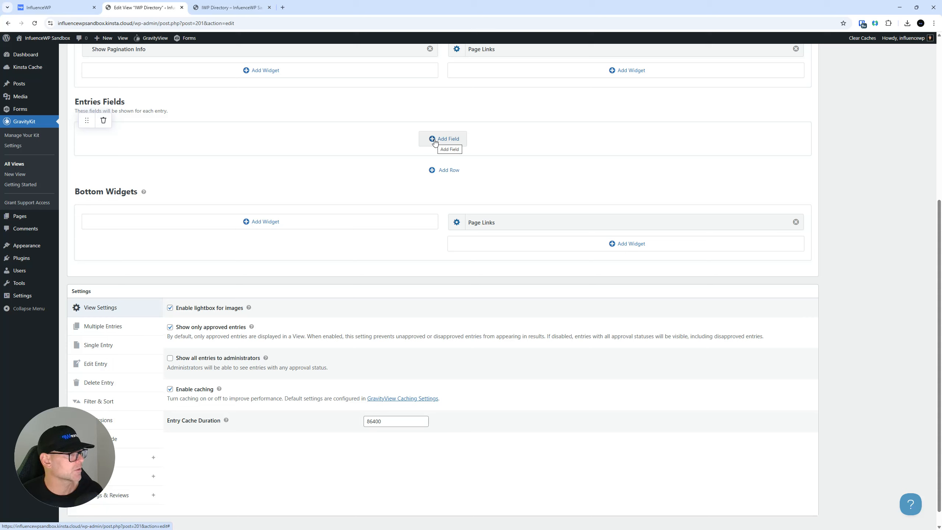
Add Business name, Business description and Website fields, then update the view
{"action": "left_click", "coordinate": [435, 140]}
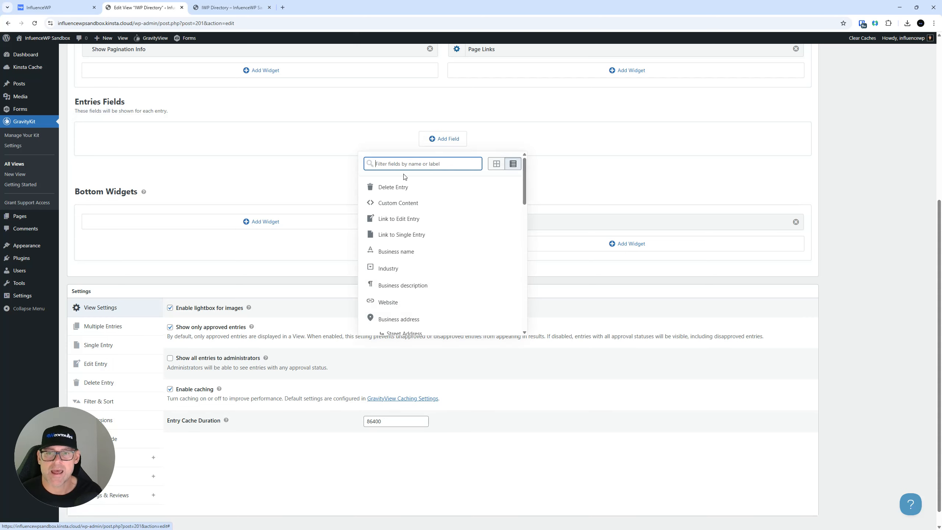
{"action": "left_click", "coordinate": [406, 255]}
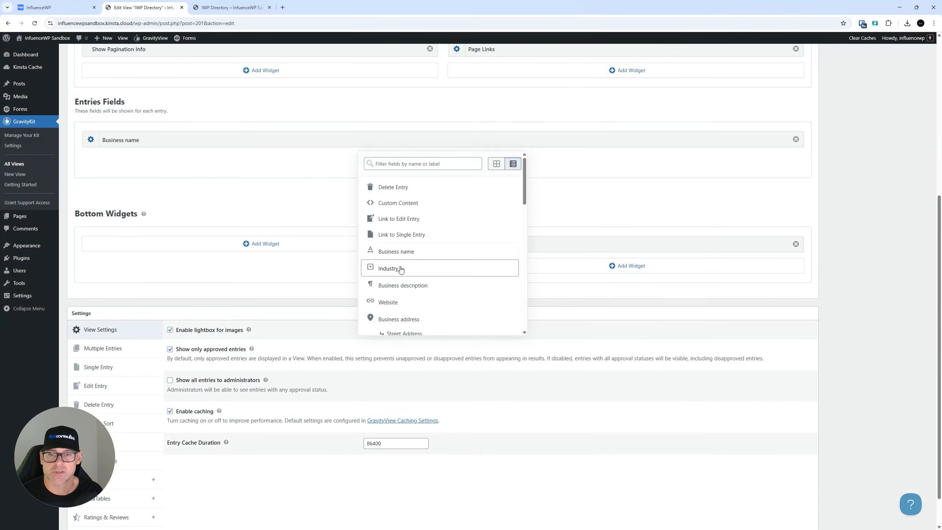
{"action": "left_click", "coordinate": [398, 285]}
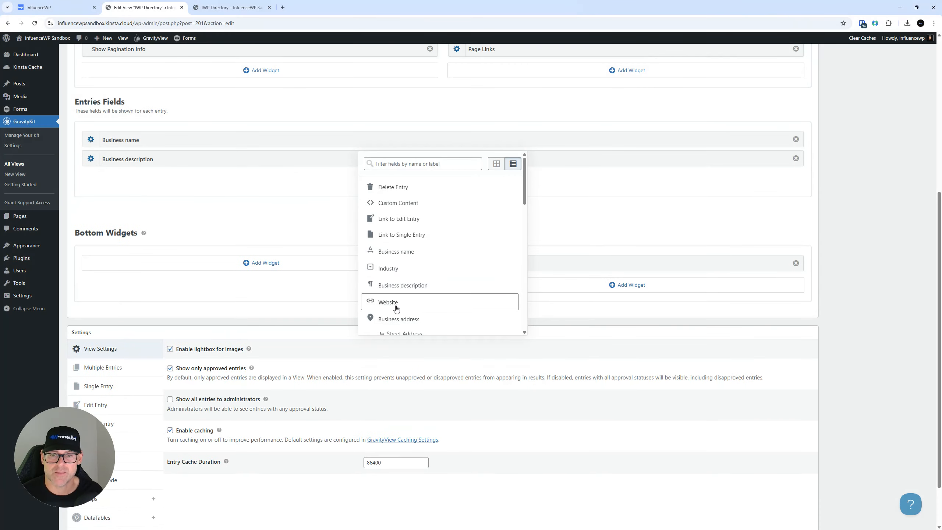
{"action": "left_click", "coordinate": [396, 309]}
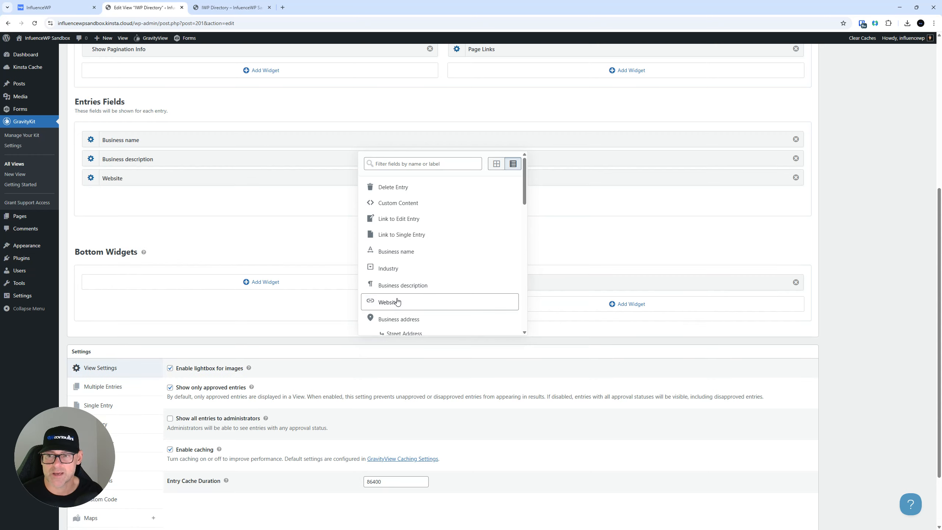
{"action": "left_click", "coordinate": [855, 173]}
{"action": "scroll", "coordinate": [627, 196], "scroll_direction": "up", "scroll_amount": 6}
{"action": "left_click", "coordinate": [913, 242]}
{"action": "right_click", "coordinate": [899, 262]}
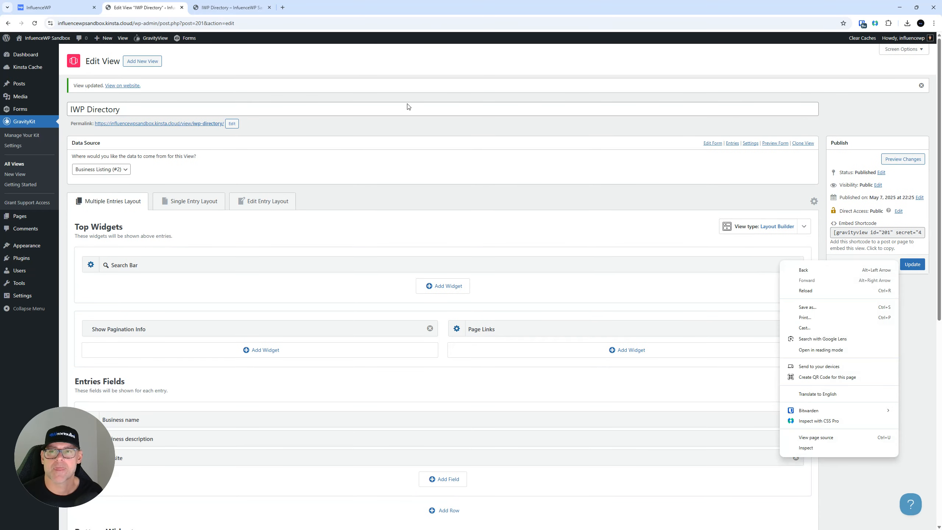
Reload the live IWP Directory page, which shows a search box but no entries
{"action": "left_click", "coordinate": [245, 4]}
{"action": "left_click", "coordinate": [35, 24]}
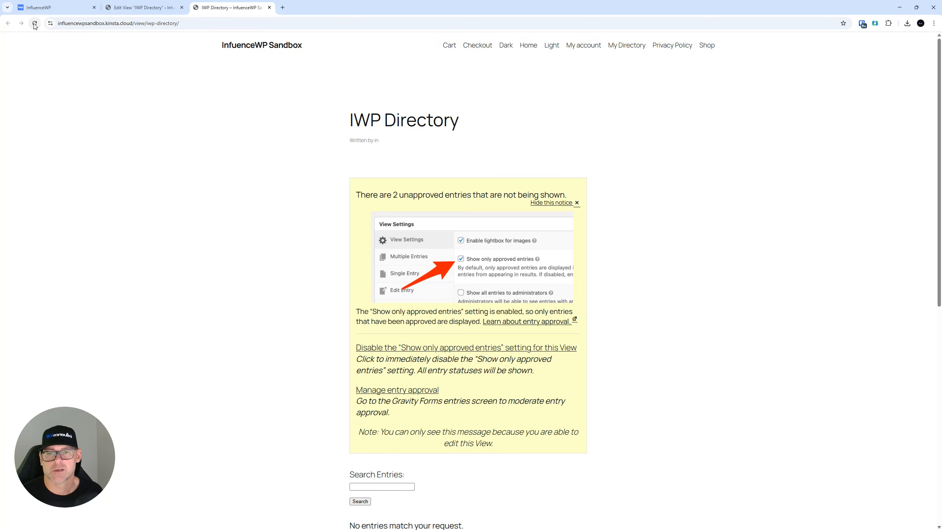
{"action": "scroll", "coordinate": [247, 167], "scroll_direction": "down", "scroll_amount": 5}
{"action": "scroll", "coordinate": [245, 168], "scroll_direction": "up", "scroll_amount": 5}
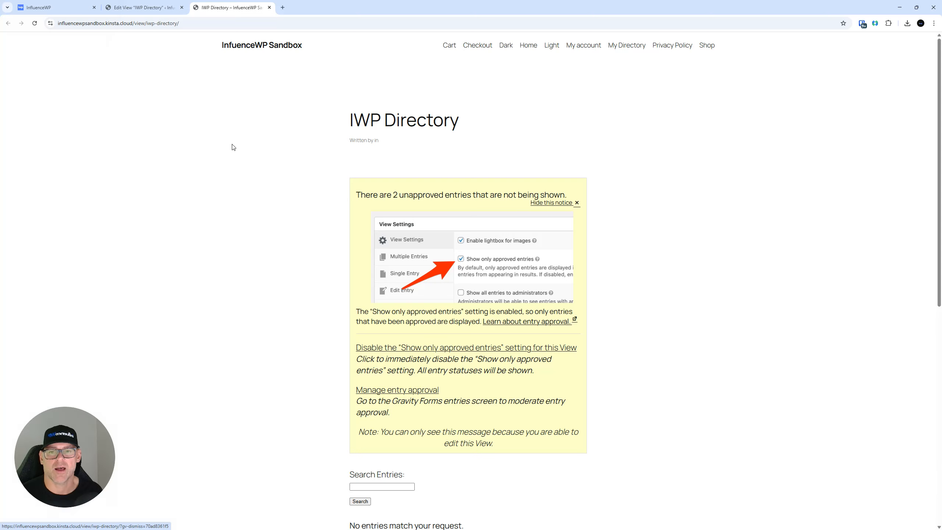
Return to Edit View and open the form entries in a new tab
{"action": "left_click", "coordinate": [144, 7]}
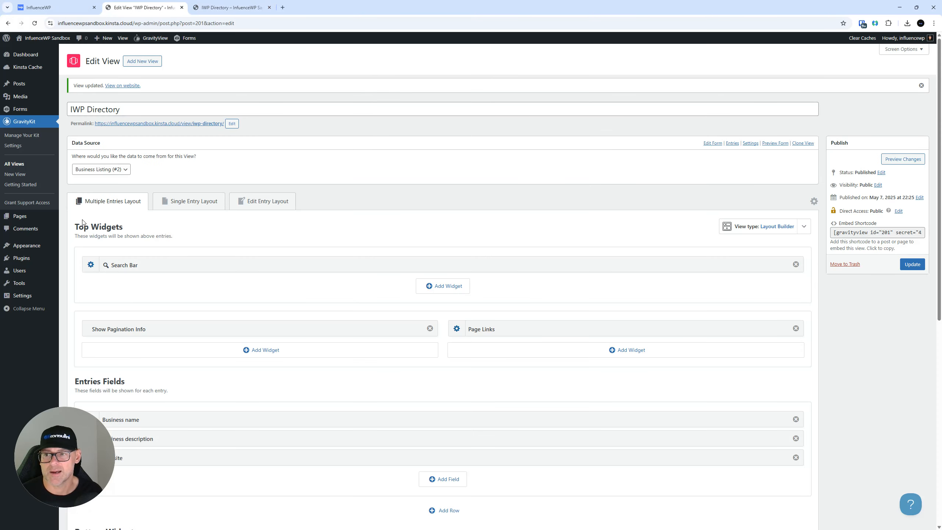
{"action": "mouse_move", "coordinate": [27, 89]}
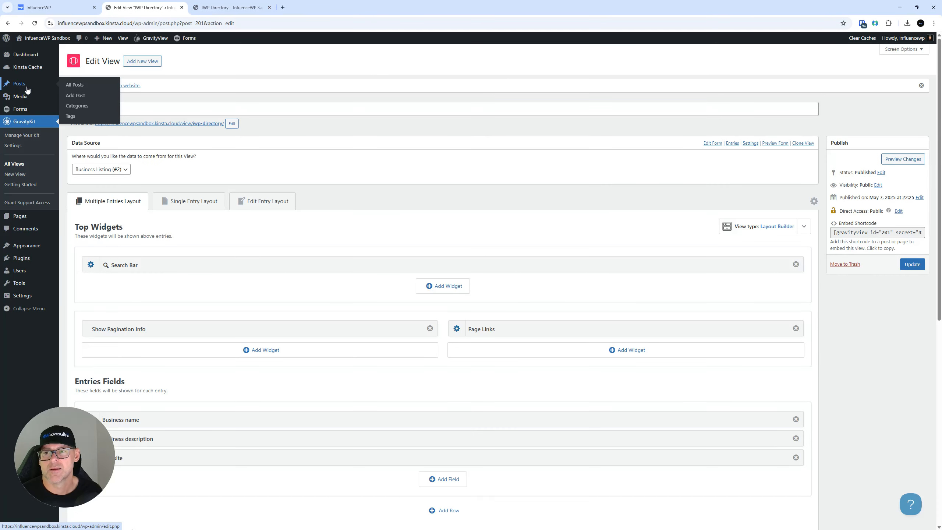
{"action": "mouse_move", "coordinate": [22, 113]}
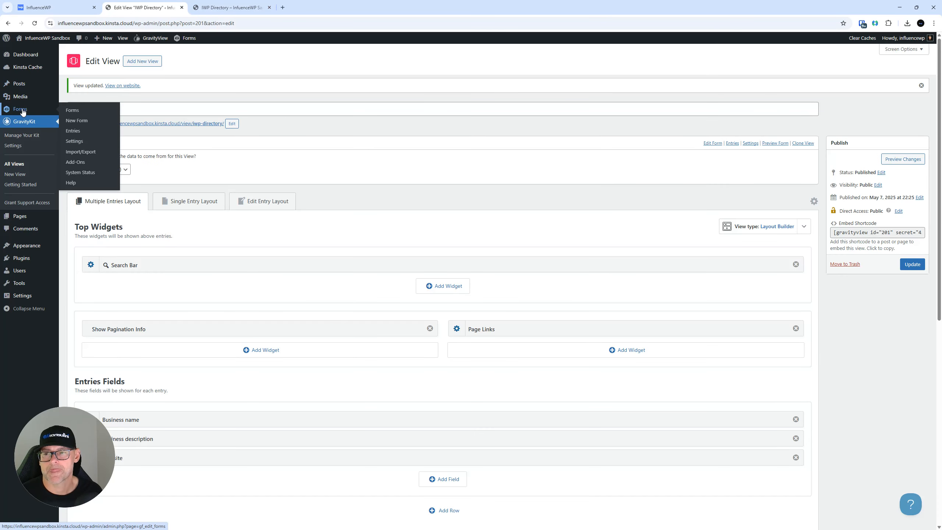
{"action": "right_click", "coordinate": [72, 130]}
Open the Business Listing entries tab and place it beside the view tabs
{"action": "left_click", "coordinate": [87, 134]}
{"action": "left_click", "coordinate": [298, 4]}
{"action": "left_click_drag", "start_coordinate": [297, 1], "coordinate": [125, 5]}
Bulk-approve both entries, IWP 2 and InfluenceWP
{"action": "left_click", "coordinate": [303, 183]}
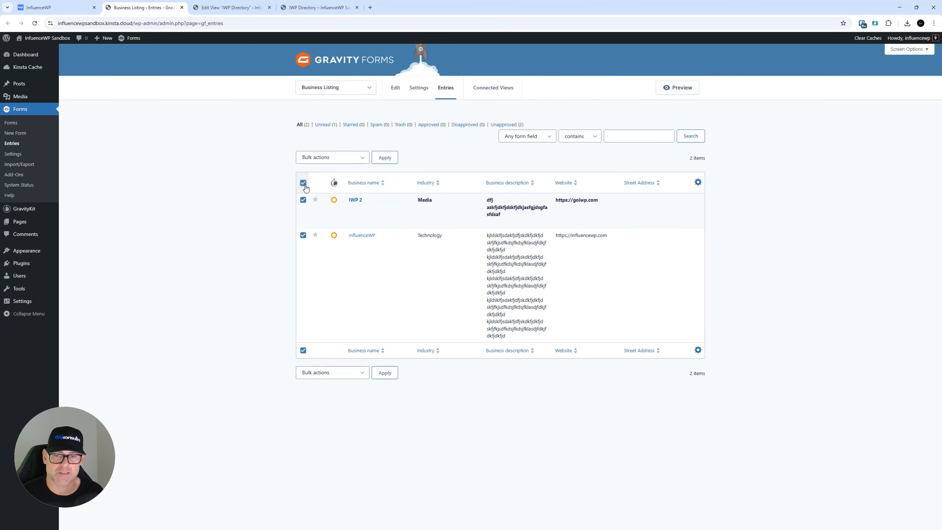
{"action": "left_click", "coordinate": [322, 159]}
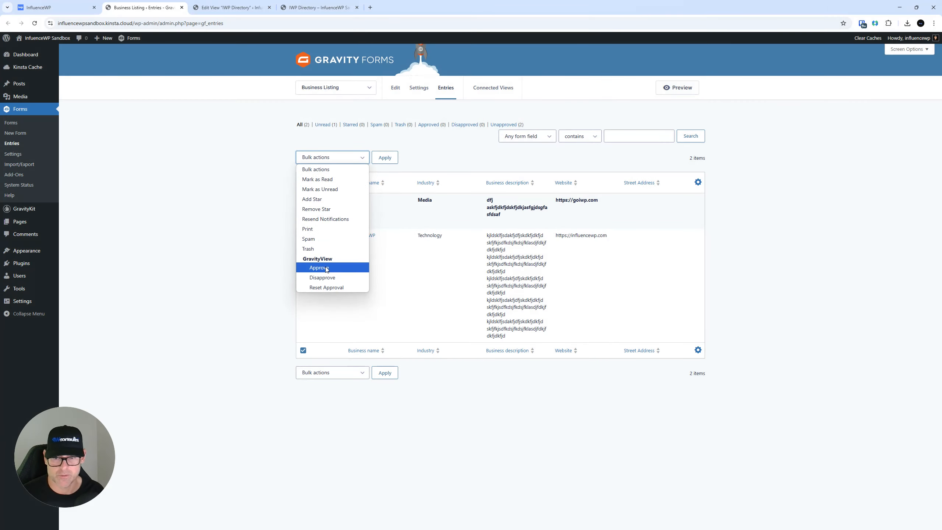
{"action": "left_click", "coordinate": [326, 269]}
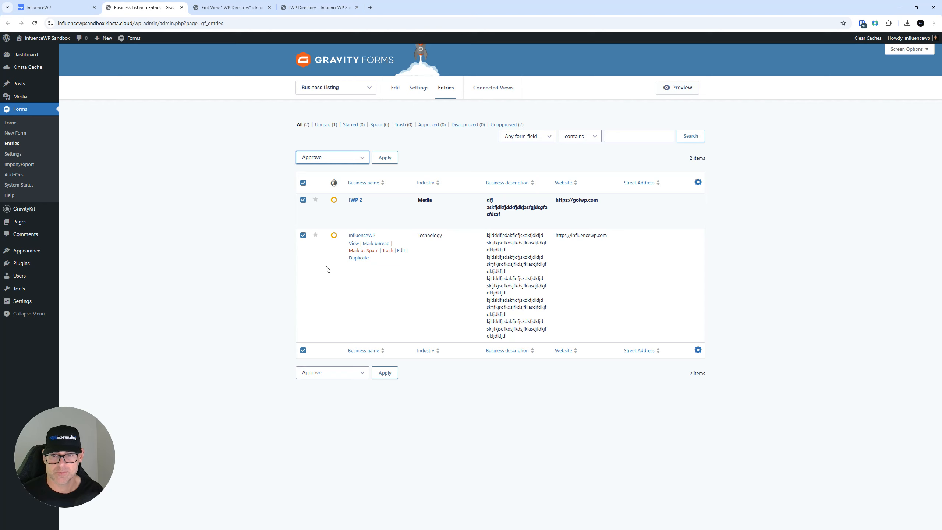
{"action": "left_click", "coordinate": [384, 158]}
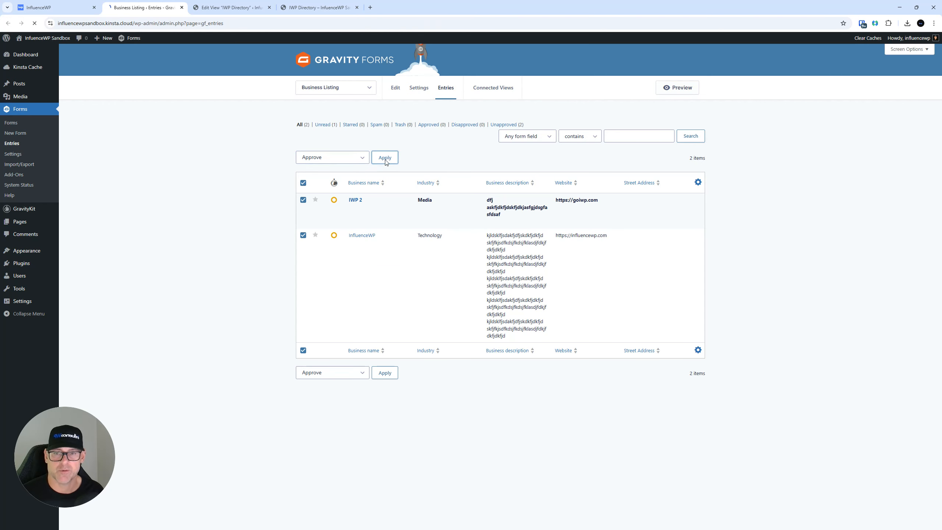
{"action": "left_click", "coordinate": [308, 3]}
Reload the live IWP Directory to confirm InfluenceWP and IWP 2 both appear, then return to the editor
{"action": "key", "text": "F5"}
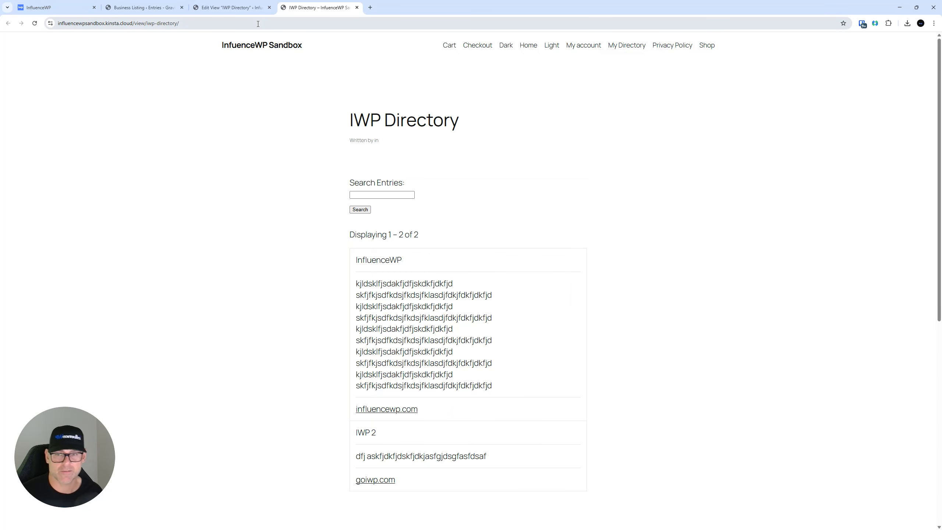
{"action": "scroll", "coordinate": [252, 204], "scroll_direction": "down", "scroll_amount": 5}
{"action": "scroll", "coordinate": [353, 217], "scroll_direction": "up", "scroll_amount": 5}
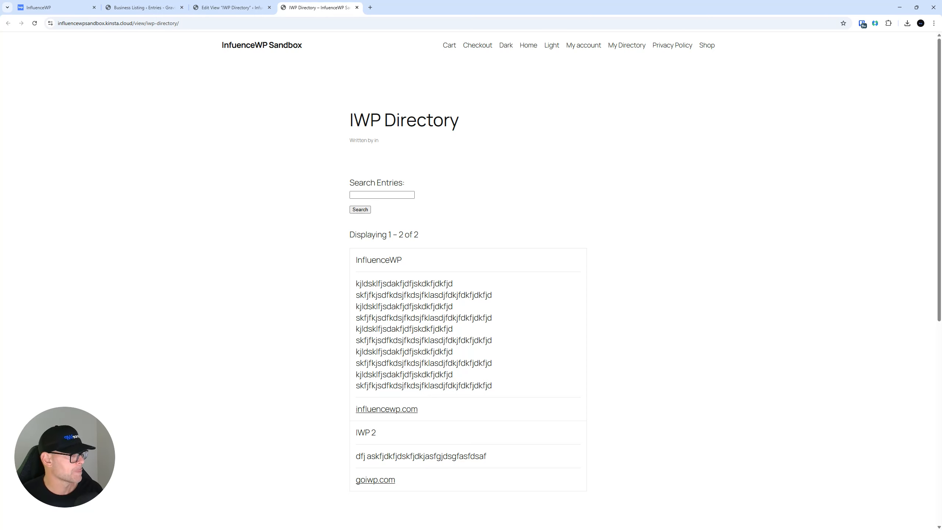
{"action": "scroll", "coordinate": [493, 277], "scroll_direction": "down", "scroll_amount": 5}
{"action": "scroll", "coordinate": [486, 272], "scroll_direction": "up", "scroll_amount": 5}
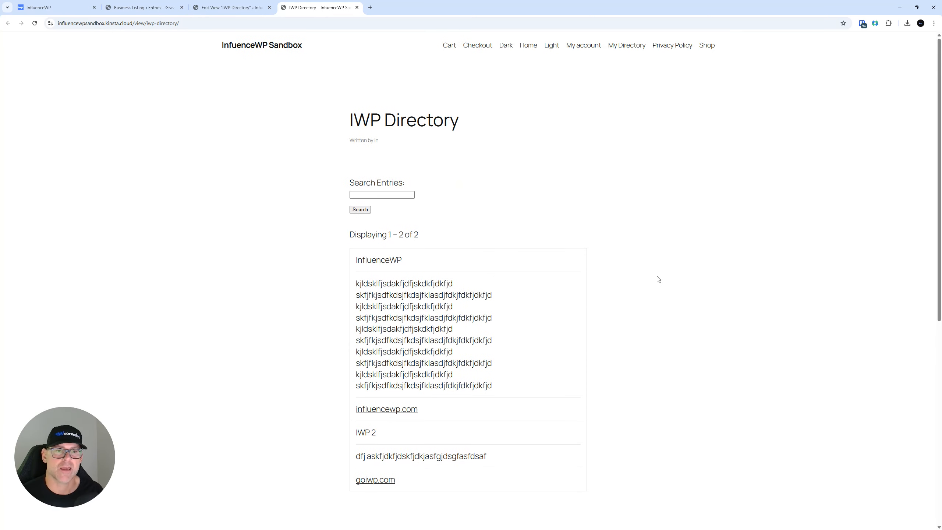
{"action": "left_click", "coordinate": [237, 4]}
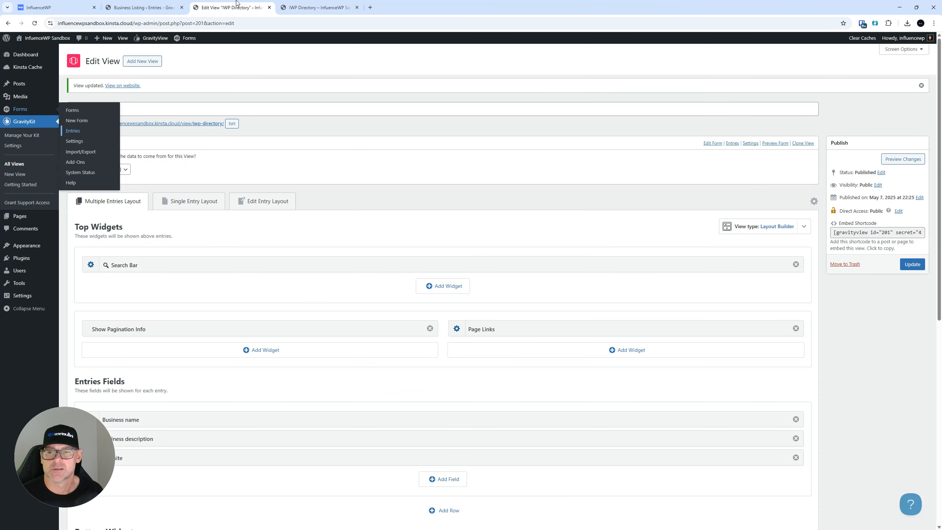
Show the still-empty Single Entry Layout and copy the View's embed shortcode
{"action": "left_click", "coordinate": [209, 205]}
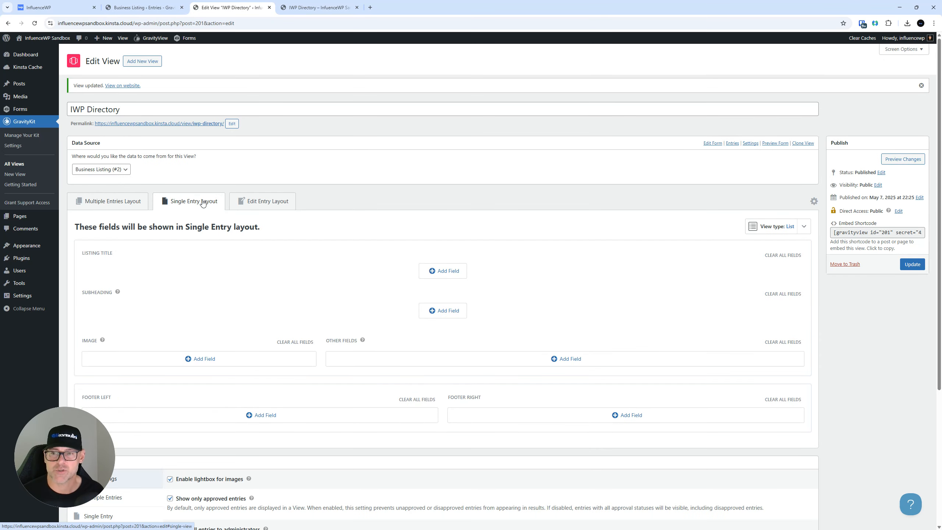
{"action": "left_click", "coordinate": [859, 234]}
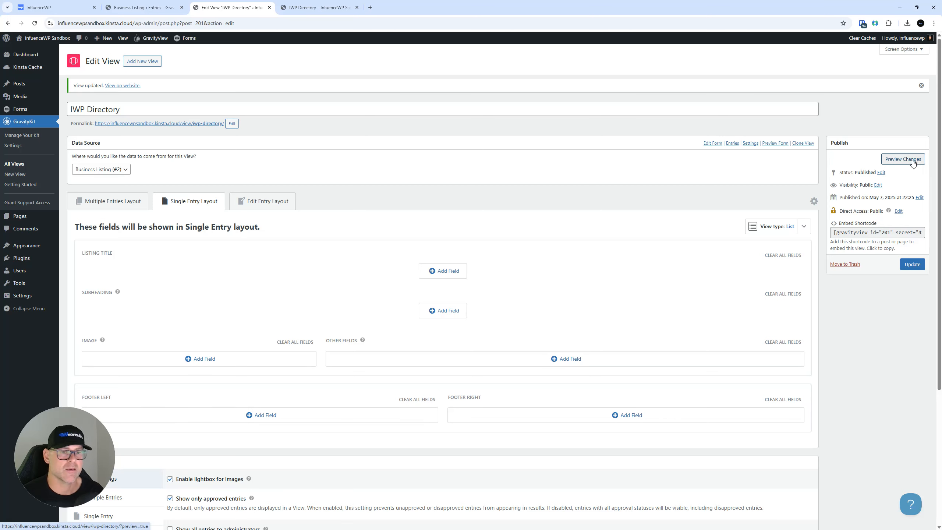
{"action": "scroll", "coordinate": [311, 278], "scroll_direction": "down", "scroll_amount": 1}
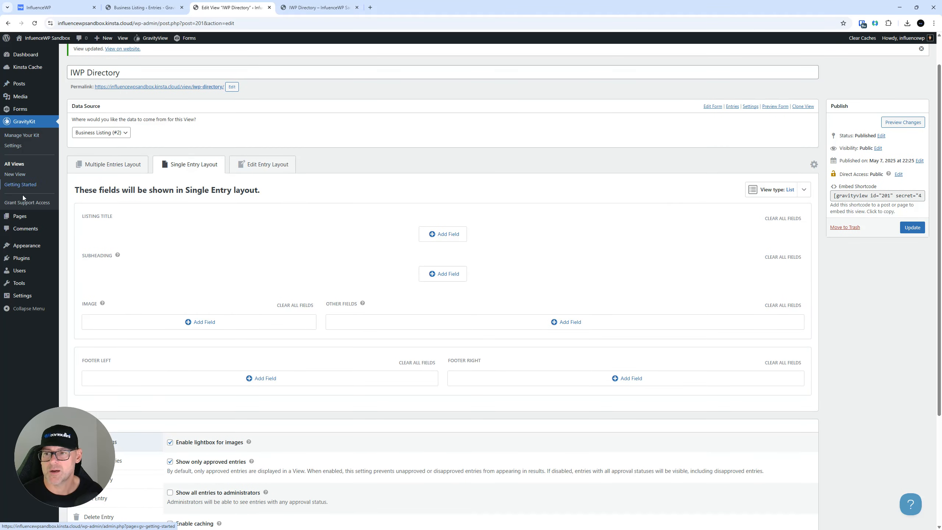
{"action": "mouse_move", "coordinate": [25, 217]}
{"action": "left_click", "coordinate": [317, 8]}
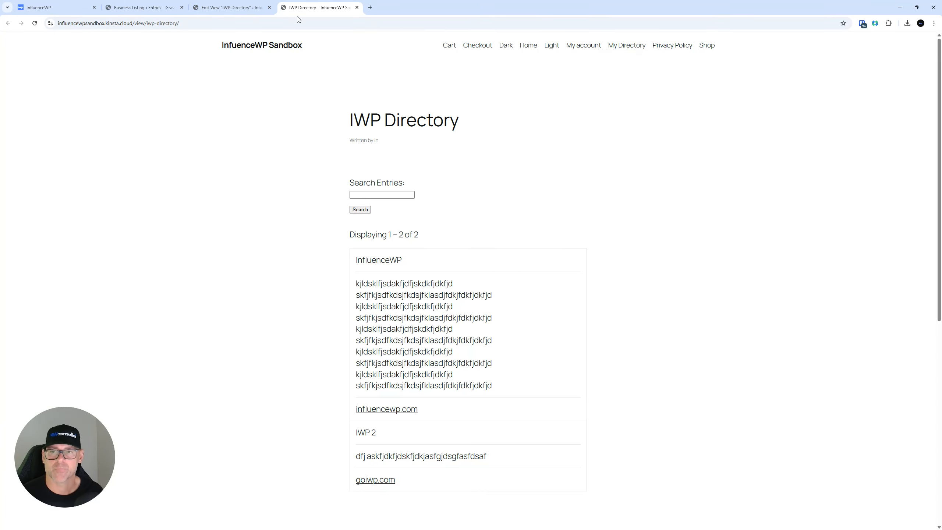
From the Business Listing entries list, open the InfluenceWP entry in a new tab
{"action": "left_click", "coordinate": [154, 8]}
{"action": "mouse_move", "coordinate": [609, 223]}
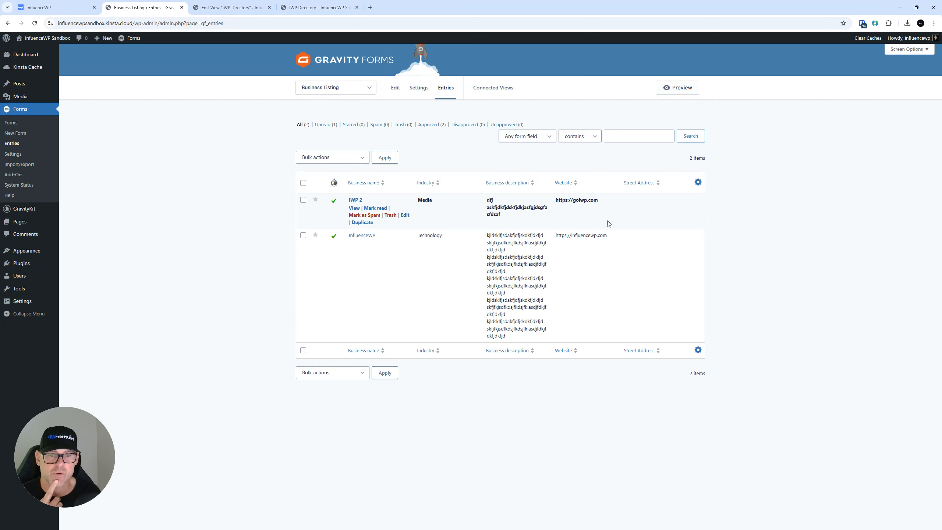
{"action": "right_click", "coordinate": [354, 209]}
{"action": "left_click", "coordinate": [225, 224]}
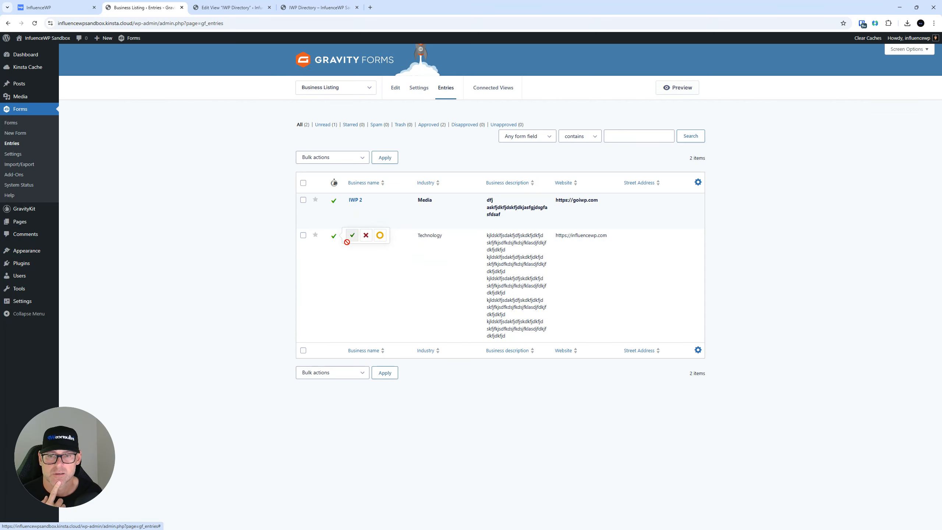
{"action": "right_click", "coordinate": [354, 246]}
{"action": "left_click", "coordinate": [371, 251]}
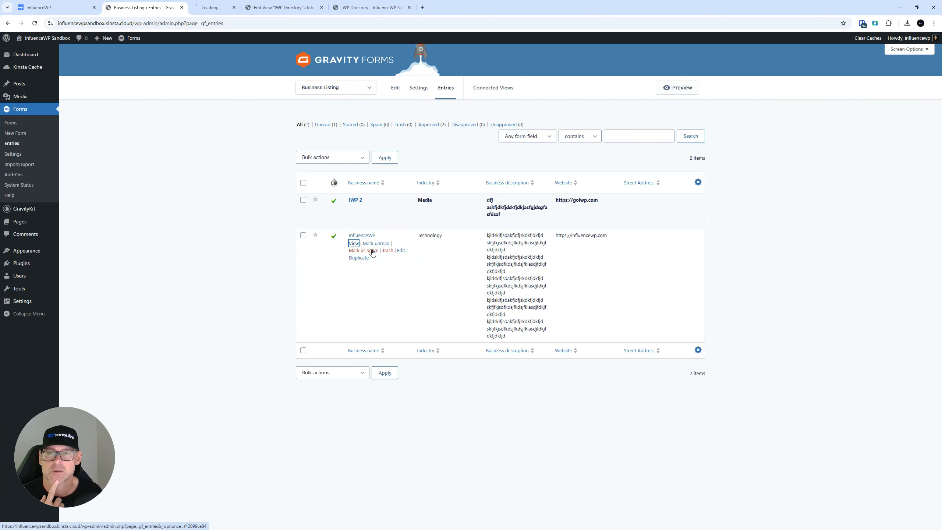
Review the InfluenceWP entry details and the Business Listing form preview, then return to the View editor
{"action": "left_click", "coordinate": [237, 7]}
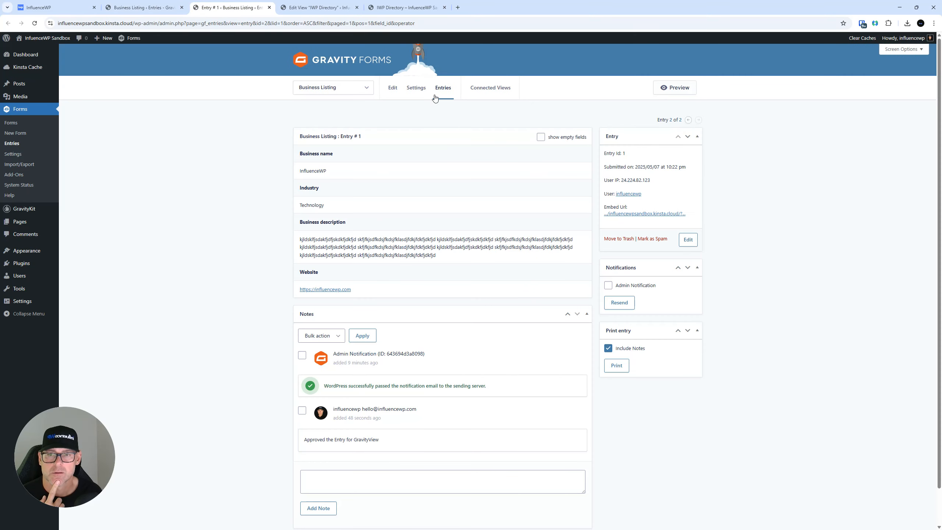
{"action": "left_click", "coordinate": [632, 214]}
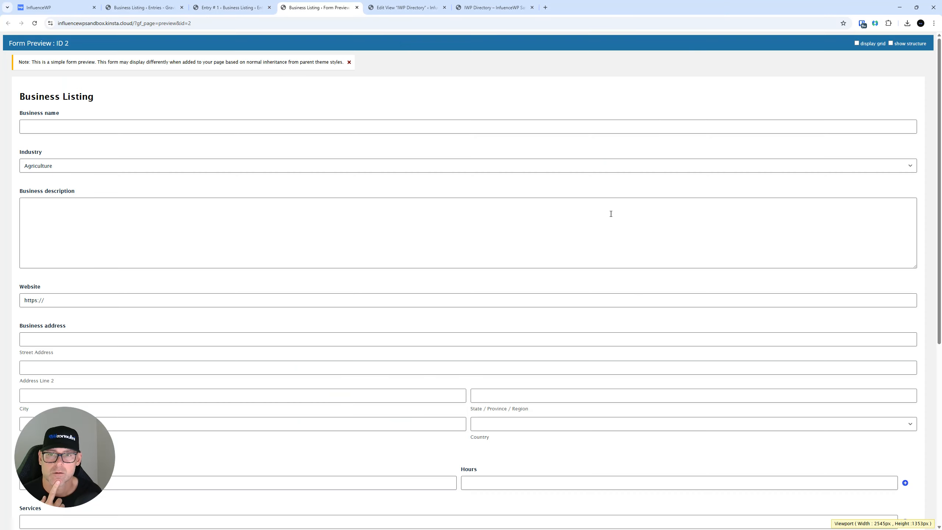
{"action": "left_click", "coordinate": [357, 7]}
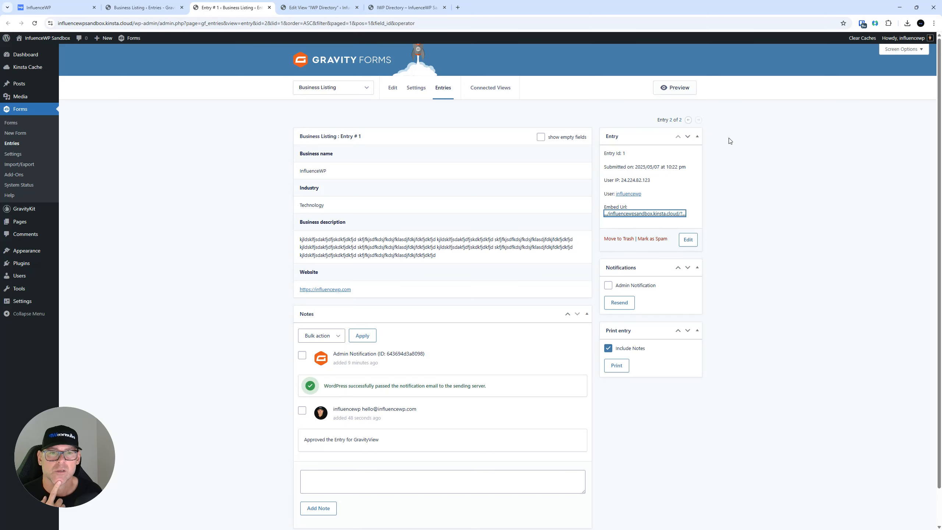
{"action": "left_click", "coordinate": [668, 87]}
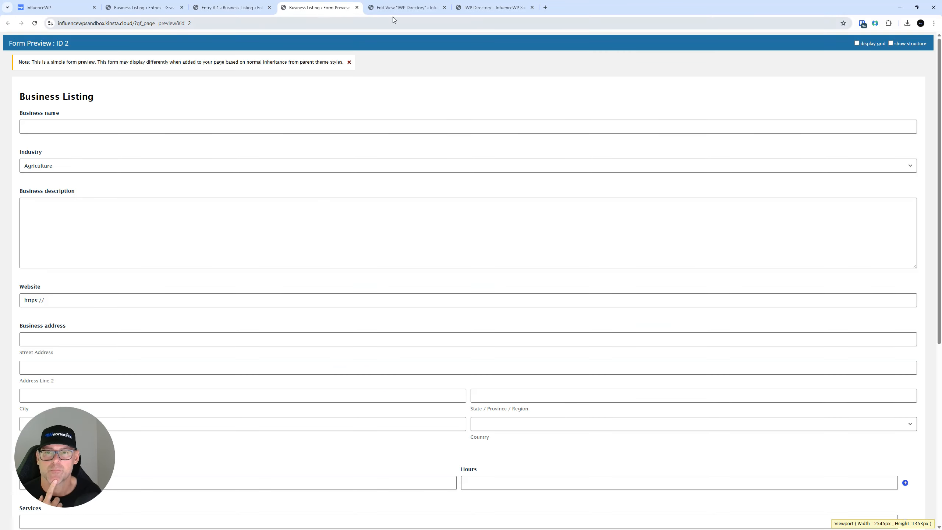
{"action": "left_click", "coordinate": [357, 8]}
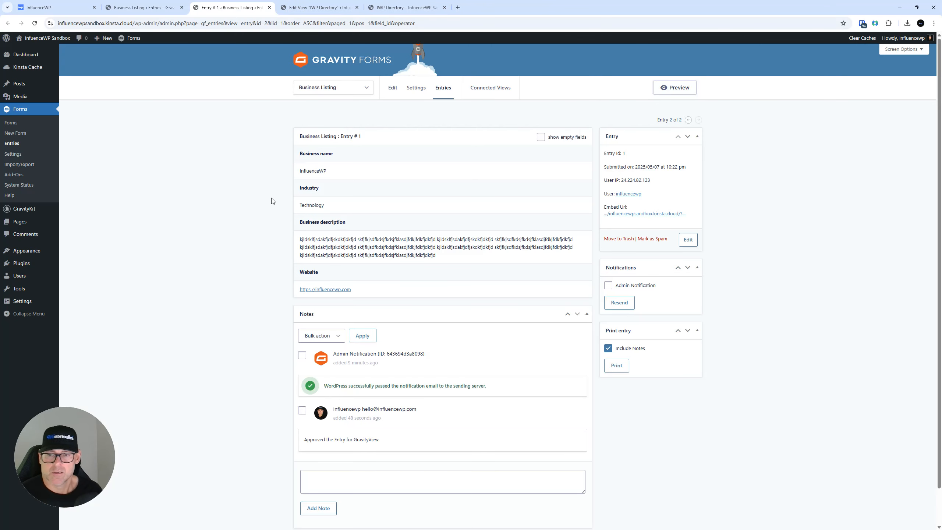
{"action": "left_click", "coordinate": [165, 4]}
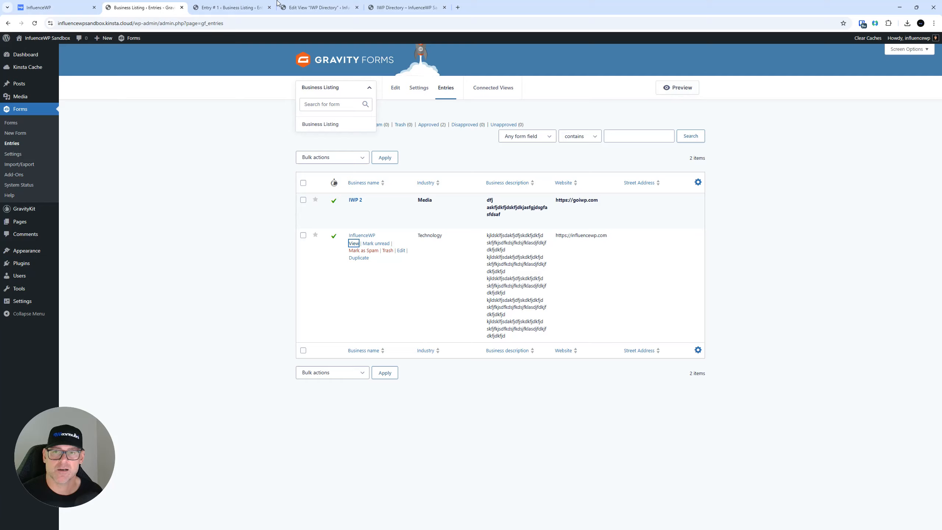
{"action": "left_click", "coordinate": [308, 7]}
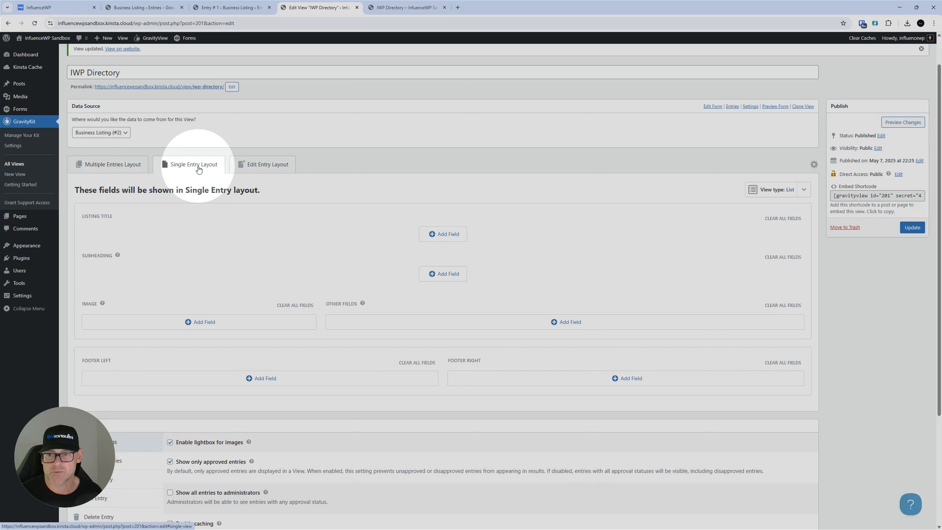
Add Business name as the Single Entry Listing Title field and update the IWP Directory View
{"action": "scroll", "coordinate": [241, 243], "scroll_direction": "down", "scroll_amount": 2}
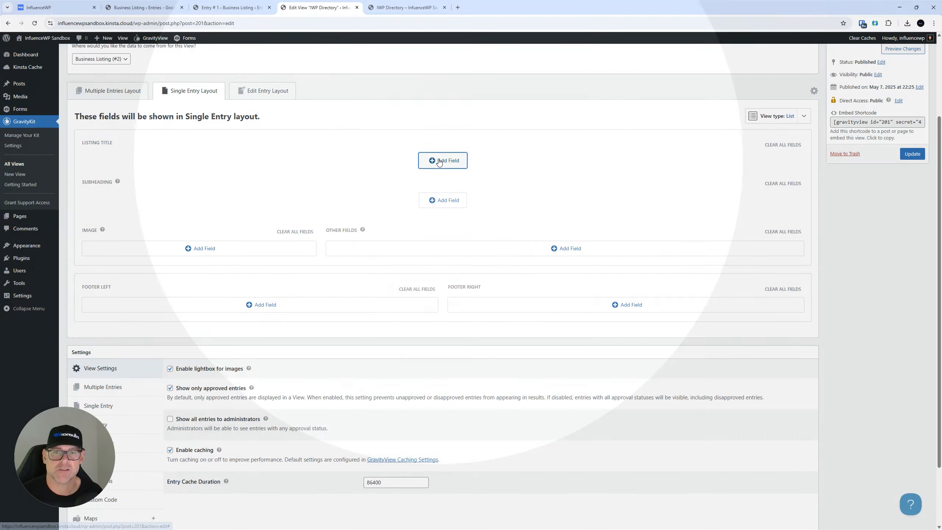
{"action": "left_click", "coordinate": [442, 160]}
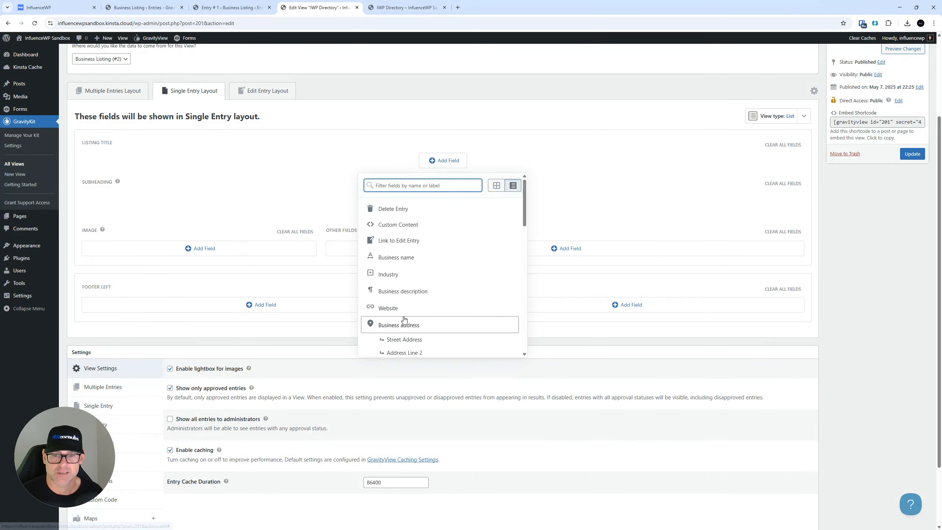
{"action": "left_click", "coordinate": [396, 257]}
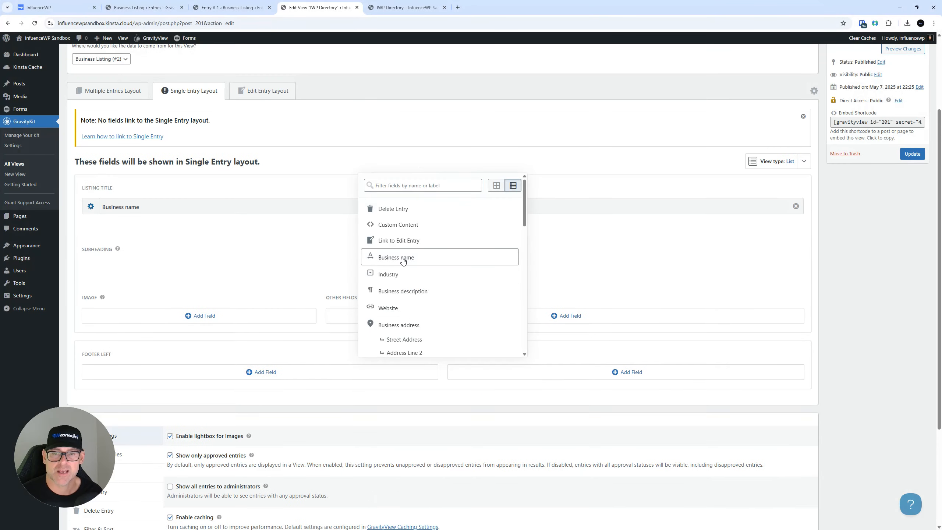
{"action": "left_click", "coordinate": [191, 248]}
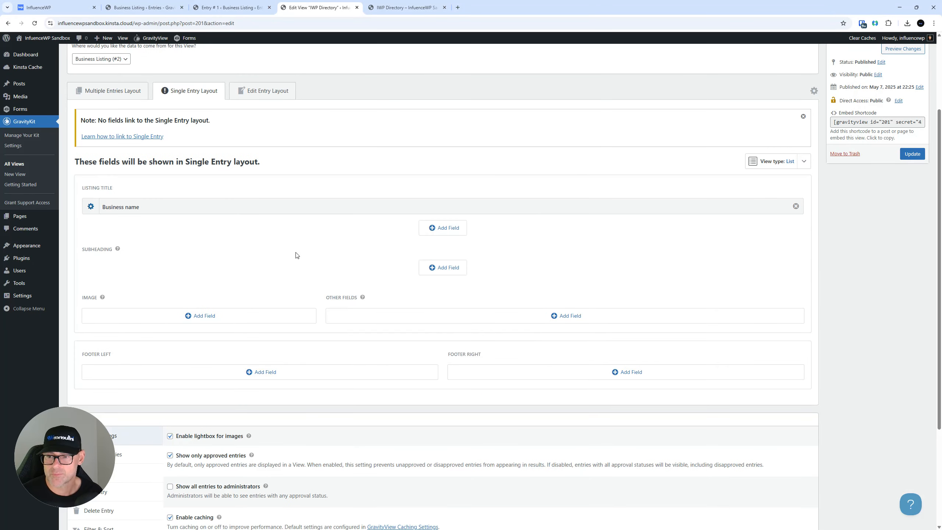
{"action": "left_click", "coordinate": [912, 154]}
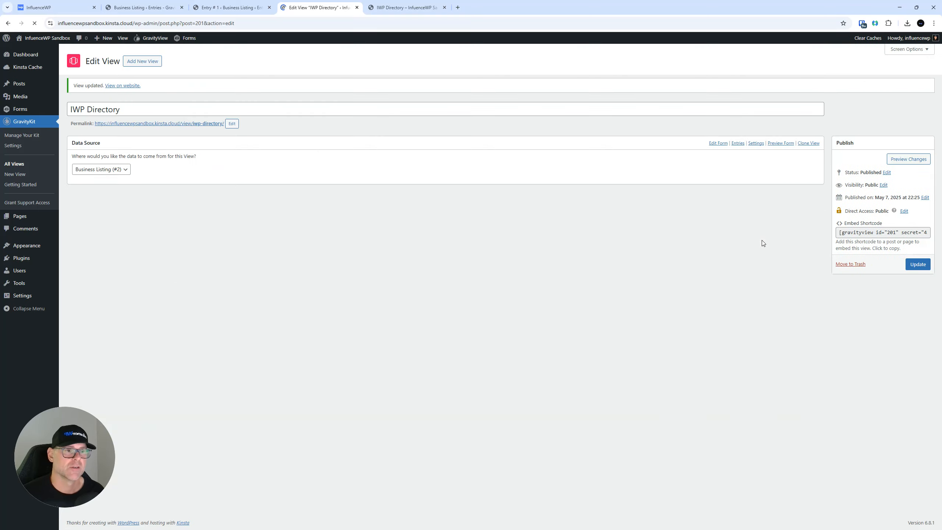
Open the View's permalink in a new tab to see business names still unlinked, then return to the editor
{"action": "right_click", "coordinate": [204, 124]}
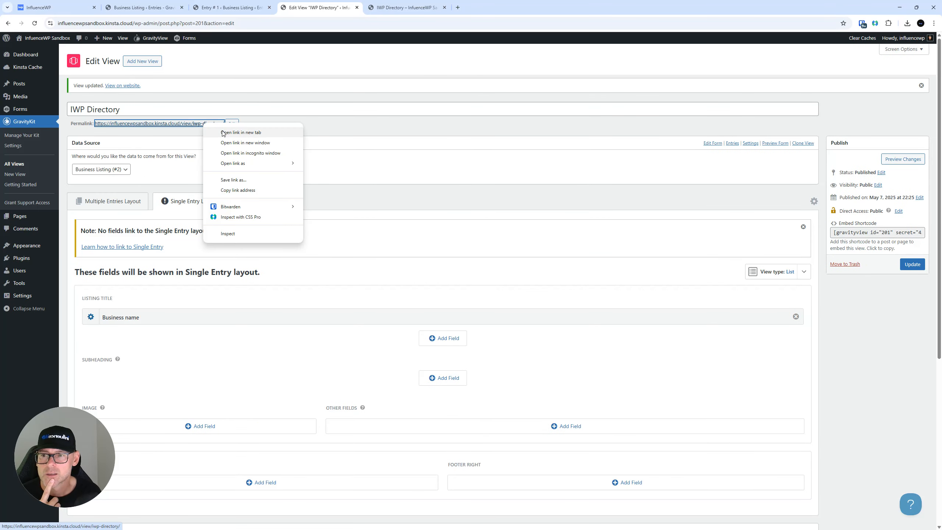
{"action": "left_click", "coordinate": [223, 133]}
{"action": "left_click", "coordinate": [387, 3]}
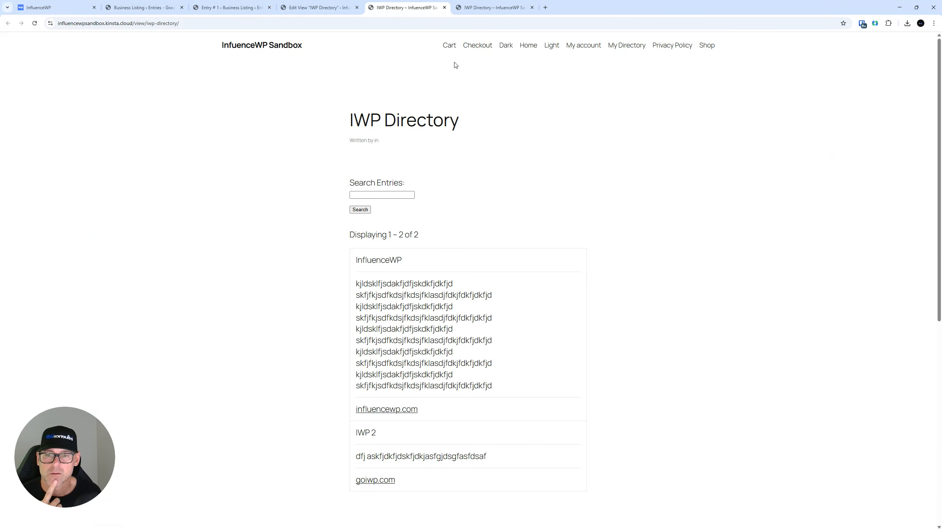
{"action": "double_click", "coordinate": [362, 258]}
{"action": "left_click", "coordinate": [312, 251]}
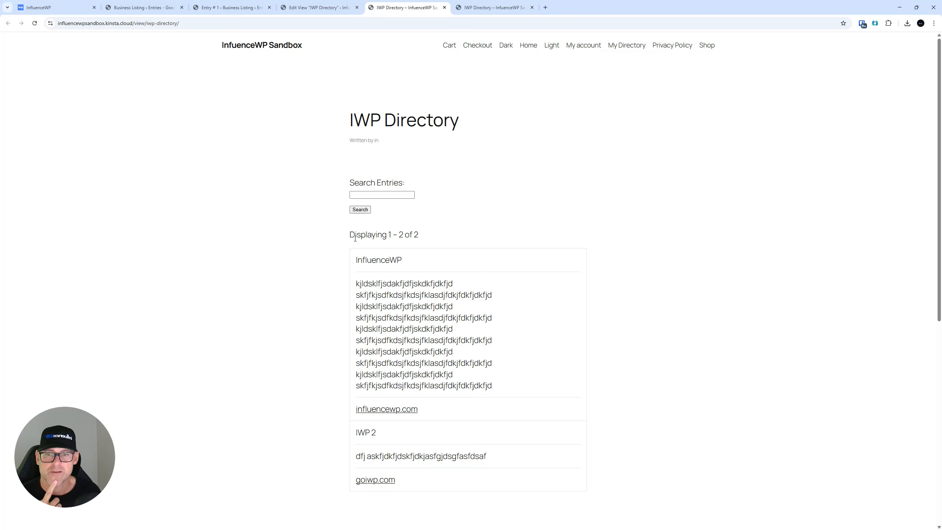
{"action": "left_click", "coordinate": [387, 197]}
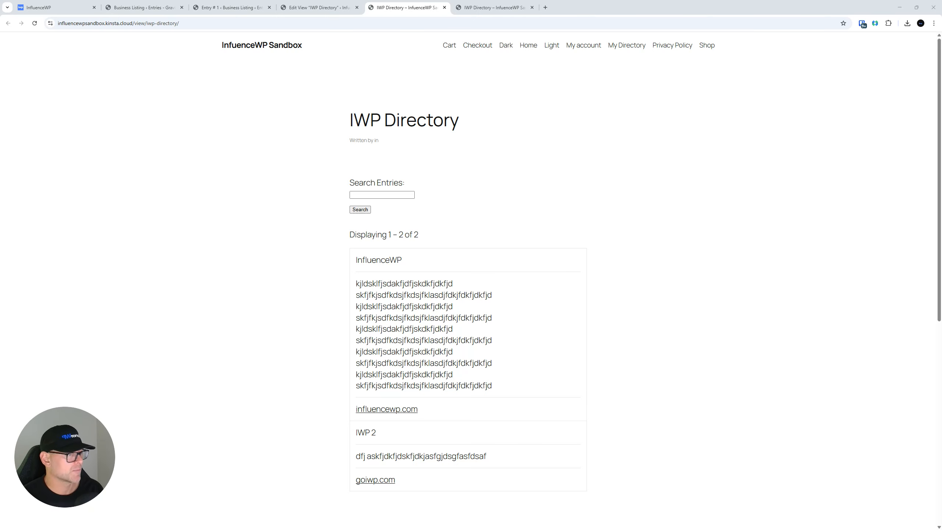
{"action": "left_click", "coordinate": [177, 3]}
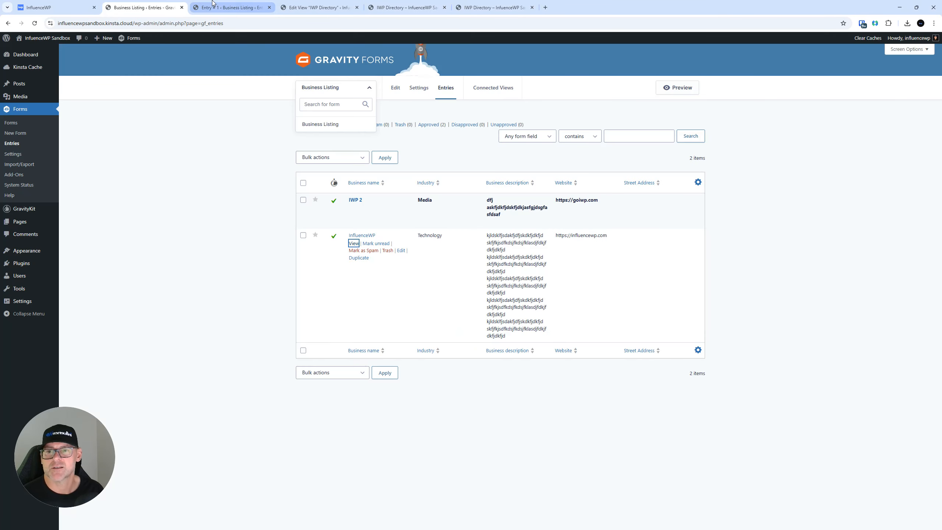
{"action": "left_click", "coordinate": [214, 4]}
{"action": "left_click", "coordinate": [328, 3]}
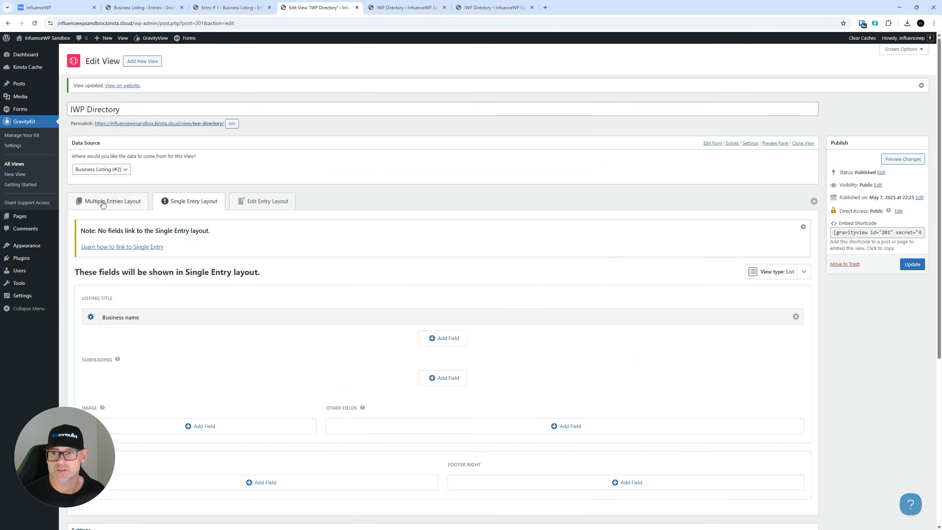
Review the Multiple Entries fields, then view the live directory listing InfluenceWP and IWP 2 with descriptions and websites
{"action": "left_click", "coordinate": [98, 201]}
{"action": "scroll", "coordinate": [208, 211], "scroll_direction": "down", "scroll_amount": 2}
{"action": "scroll", "coordinate": [208, 211], "scroll_direction": "down", "scroll_amount": 5}
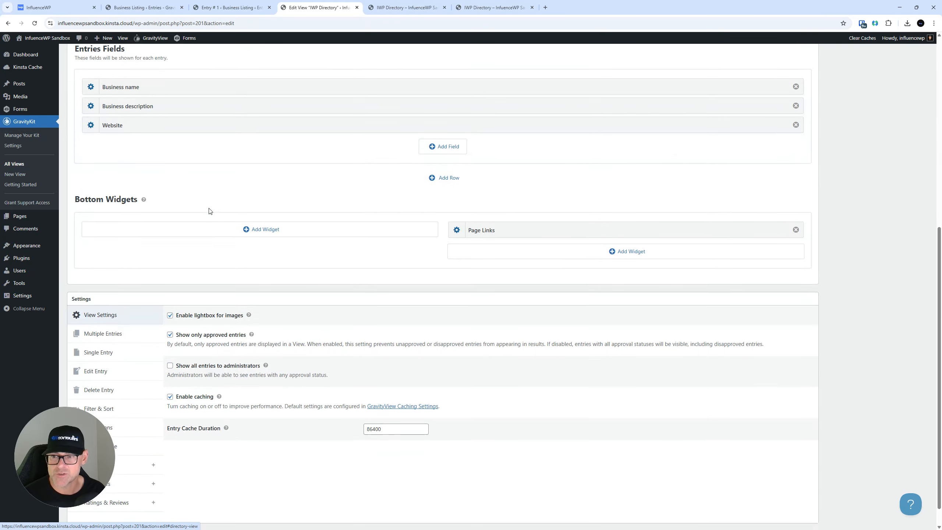
{"action": "scroll", "coordinate": [208, 212], "scroll_direction": "up", "scroll_amount": 8}
{"action": "left_click", "coordinate": [193, 202]}
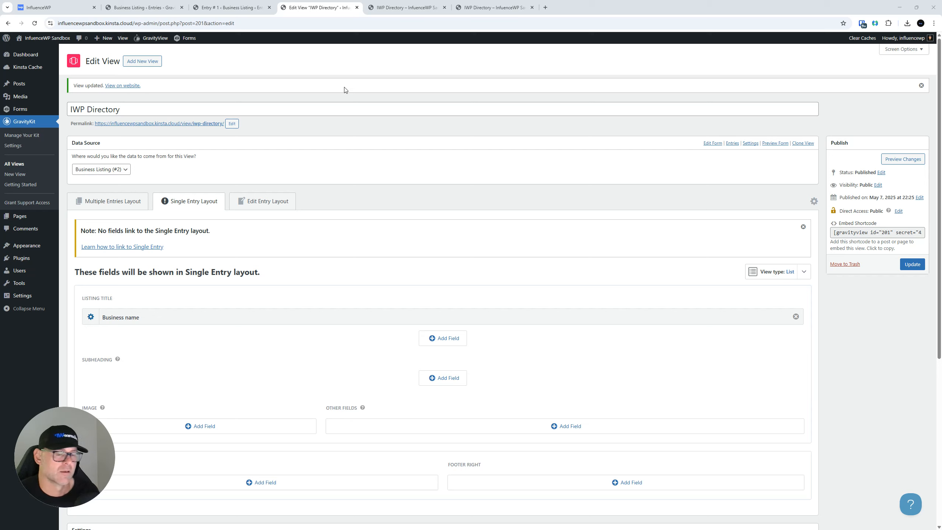
{"action": "left_click", "coordinate": [493, 8]}
{"action": "scroll", "coordinate": [458, 357], "scroll_direction": "down", "scroll_amount": 1}
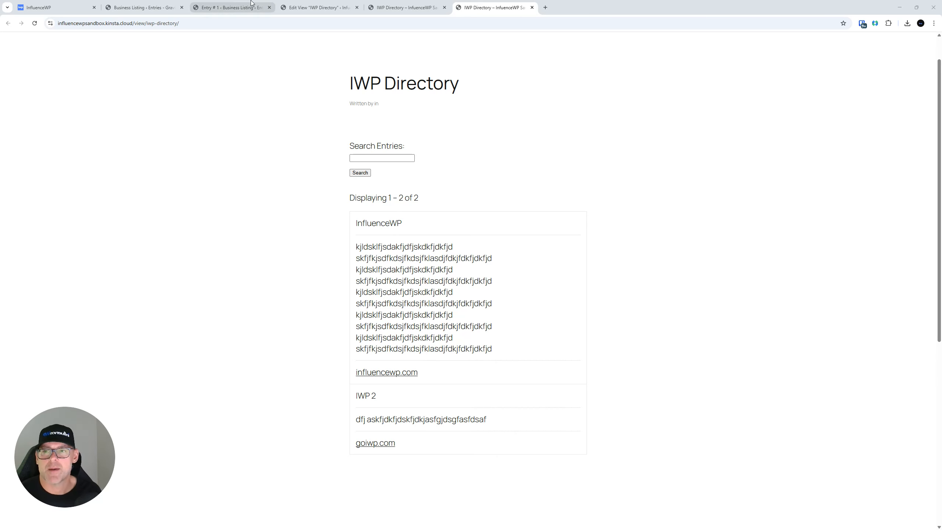
Review the Multiple Entries layout's Business name, Business description and Website fields without adding a widget
{"action": "left_click", "coordinate": [230, 7]}
{"action": "left_click", "coordinate": [280, 4]}
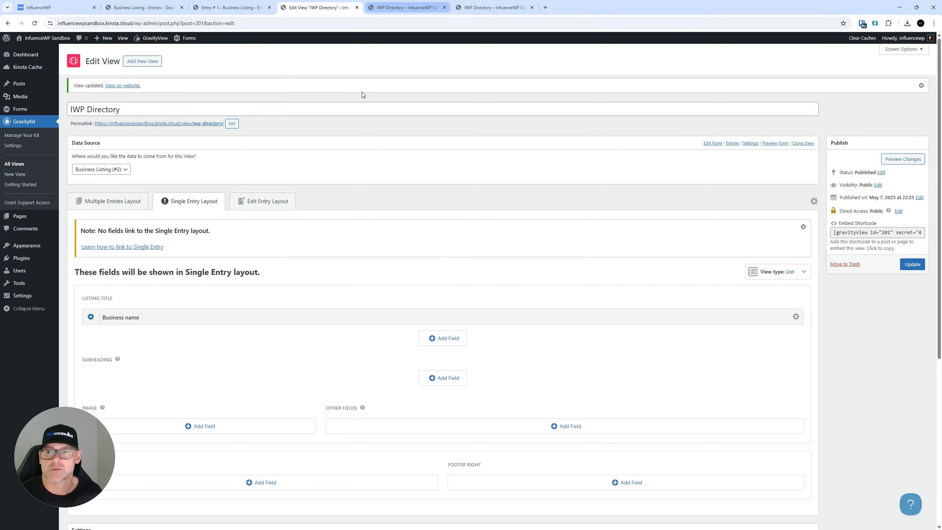
{"action": "left_click", "coordinate": [141, 201]}
{"action": "scroll", "coordinate": [301, 241], "scroll_direction": "down", "scroll_amount": 5}
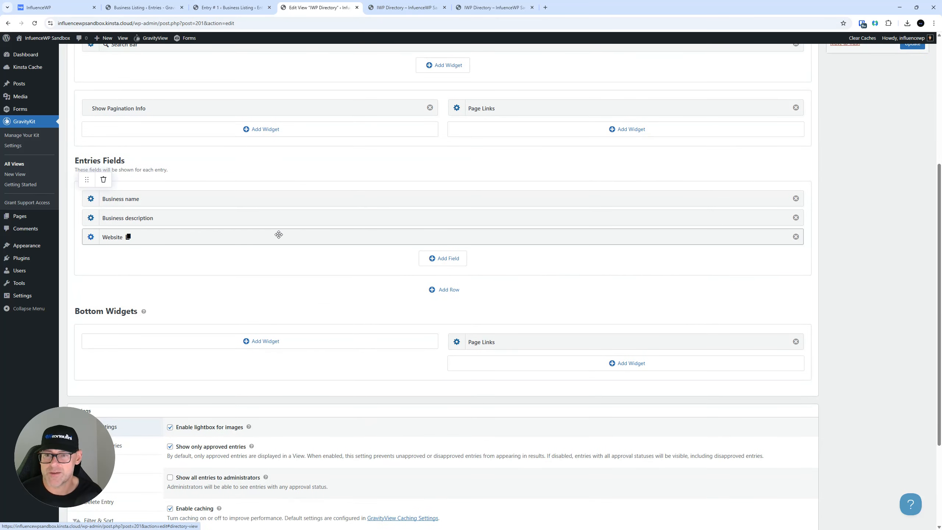
{"action": "scroll", "coordinate": [308, 213], "scroll_direction": "down", "scroll_amount": 2}
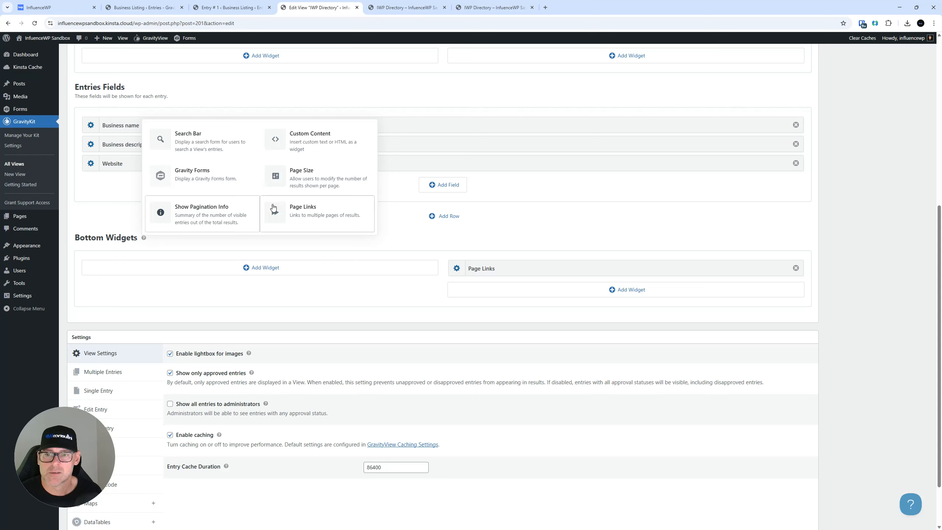
{"action": "scroll", "coordinate": [339, 320], "scroll_direction": "up", "scroll_amount": 5}
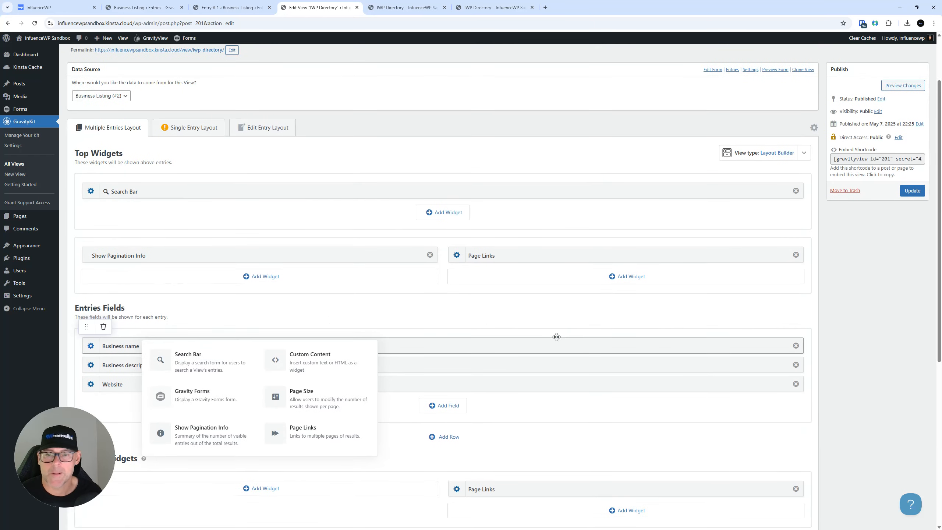
{"action": "left_click", "coordinate": [548, 314]}
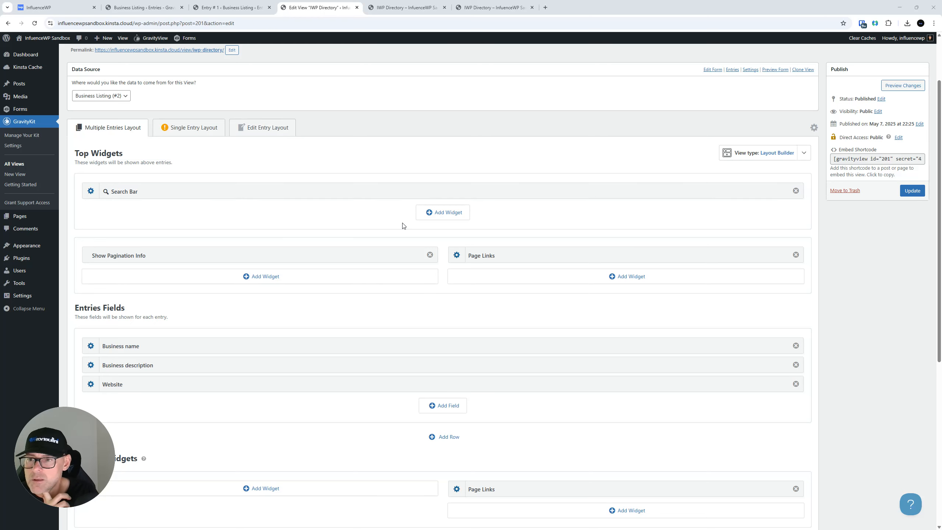
{"action": "scroll", "coordinate": [402, 226], "scroll_direction": "down", "scroll_amount": 3}
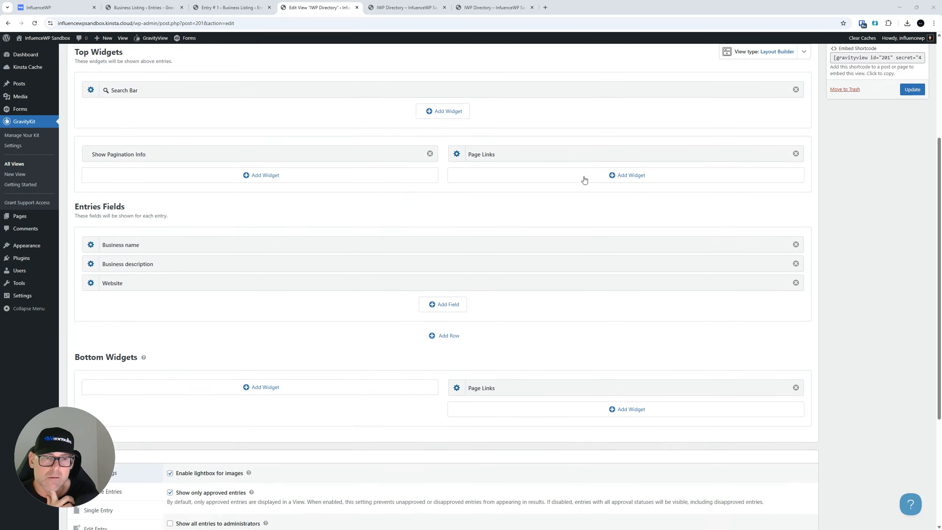
{"action": "scroll", "coordinate": [437, 219], "scroll_direction": "up", "scroll_amount": 2}
Switch the View type to List, accepting the field reset
{"action": "left_click", "coordinate": [788, 119]}
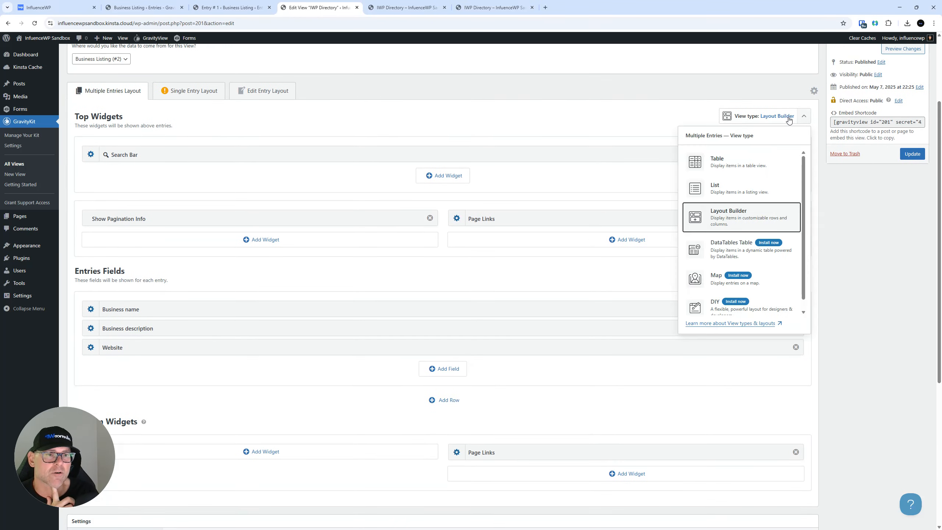
{"action": "left_click", "coordinate": [734, 185]}
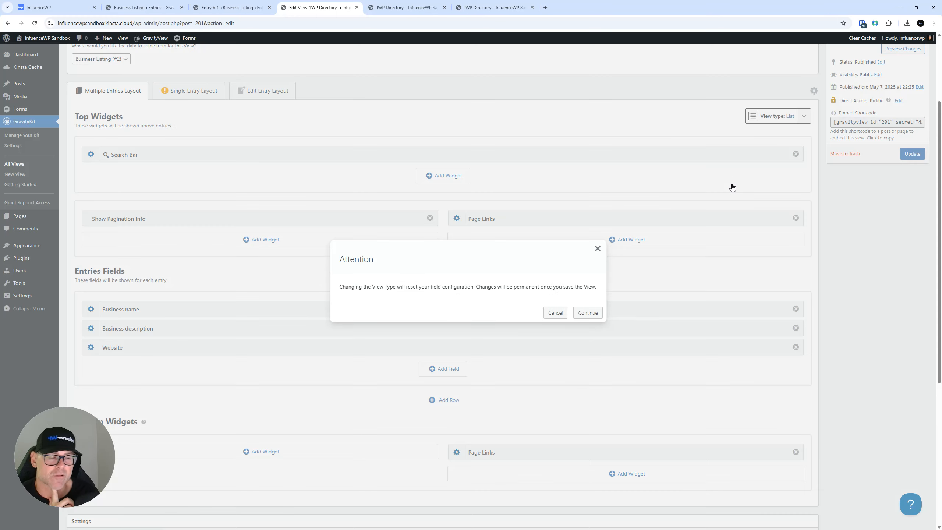
{"action": "left_click", "coordinate": [576, 313]}
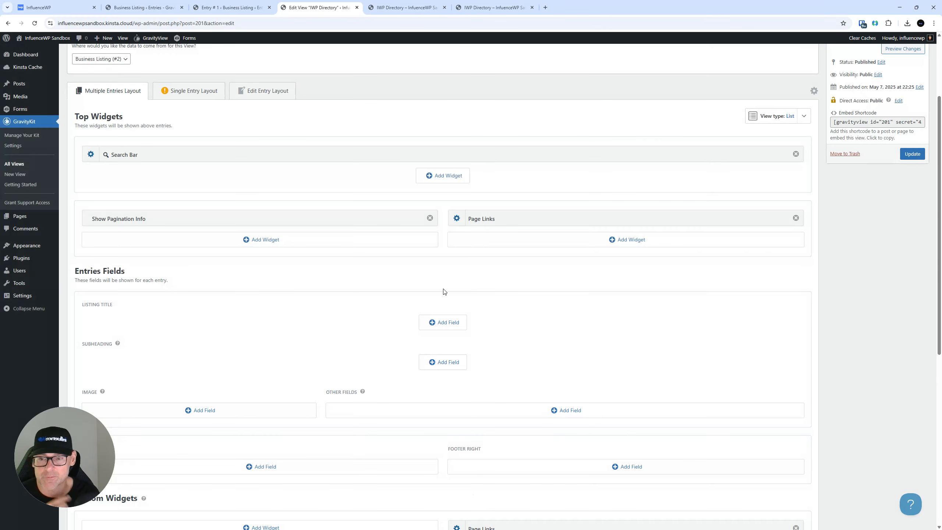
{"action": "scroll", "coordinate": [306, 304], "scroll_direction": "down", "scroll_amount": 2}
Add Business name and Business description to the List layout's Listing Title
{"action": "left_click", "coordinate": [440, 251]}
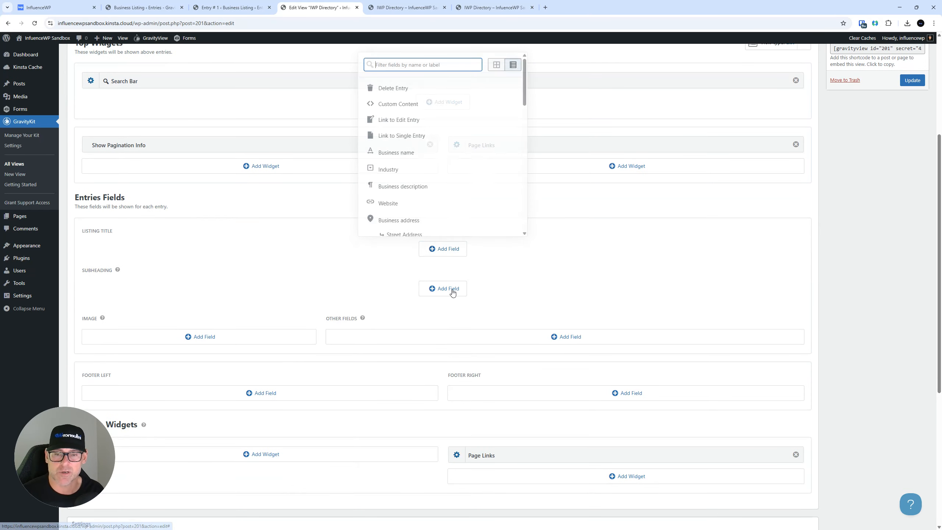
{"action": "left_click", "coordinate": [395, 159]}
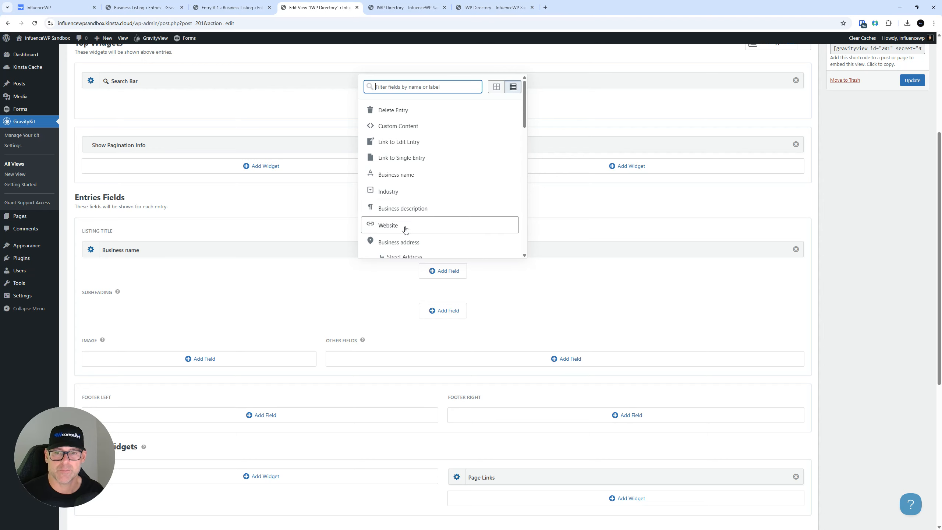
{"action": "left_click", "coordinate": [404, 208]}
{"action": "scroll", "coordinate": [315, 319], "scroll_direction": "down", "scroll_amount": 2}
{"action": "scroll", "coordinate": [314, 314], "scroll_direction": "down", "scroll_amount": 1}
{"action": "scroll", "coordinate": [329, 309], "scroll_direction": "up", "scroll_amount": 5}
{"action": "scroll", "coordinate": [215, 293], "scroll_direction": "down", "scroll_amount": 7}
{"action": "scroll", "coordinate": [217, 273], "scroll_direction": "up", "scroll_amount": 5}
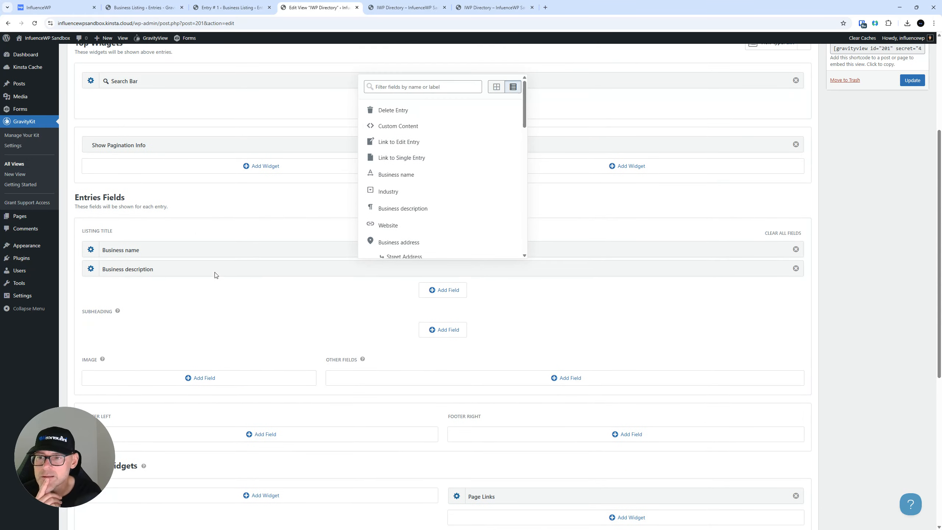
{"action": "scroll", "coordinate": [225, 277], "scroll_direction": "down", "scroll_amount": 2}
{"action": "scroll", "coordinate": [225, 277], "scroll_direction": "up", "scroll_amount": 3}
{"action": "scroll", "coordinate": [226, 277], "scroll_direction": "up", "scroll_amount": 4}
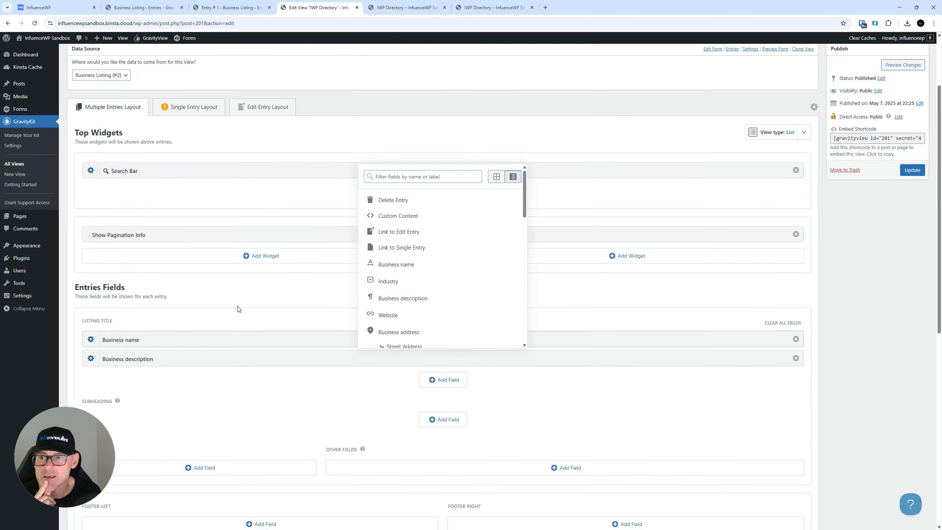
{"action": "left_click", "coordinate": [225, 218]}
Check the widgets available for the bottom area without adding any
{"action": "scroll", "coordinate": [359, 217], "scroll_direction": "down", "scroll_amount": 1}
{"action": "scroll", "coordinate": [358, 217], "scroll_direction": "down", "scroll_amount": 10}
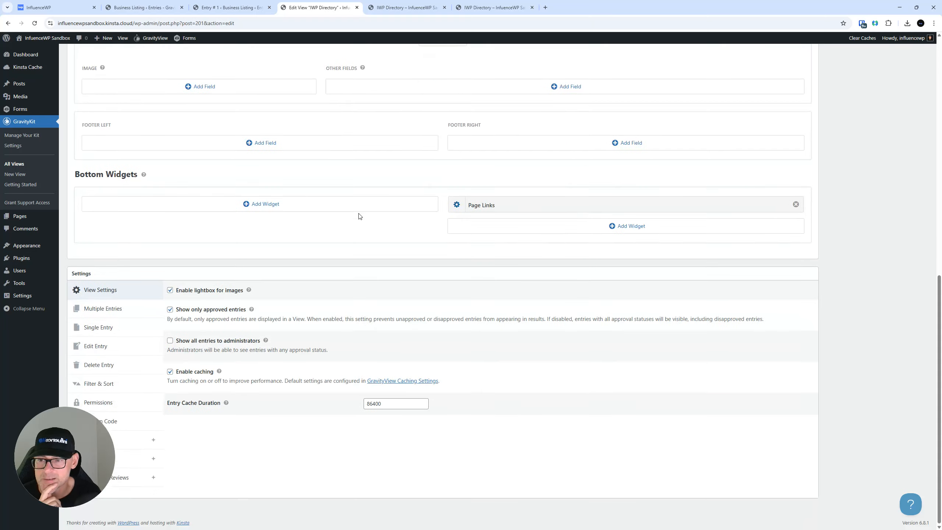
{"action": "left_click", "coordinate": [600, 227]}
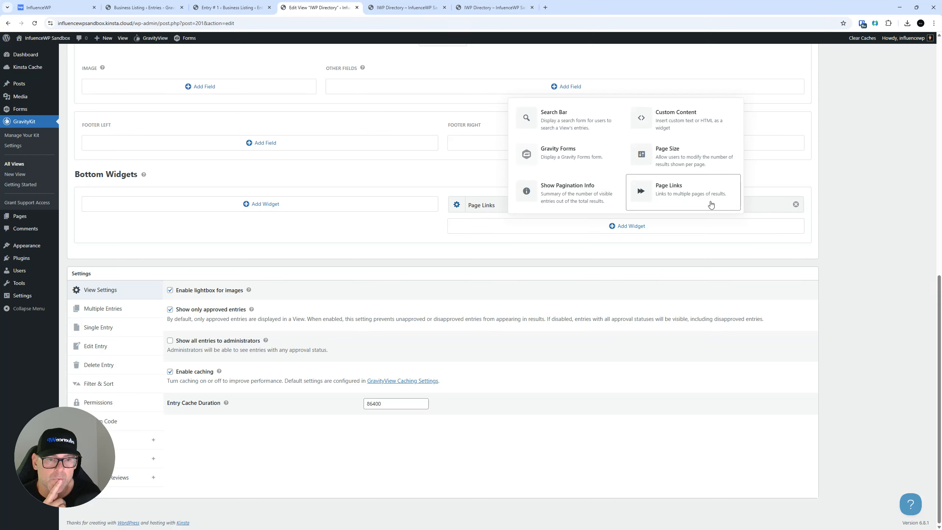
{"action": "left_click", "coordinate": [299, 227]}
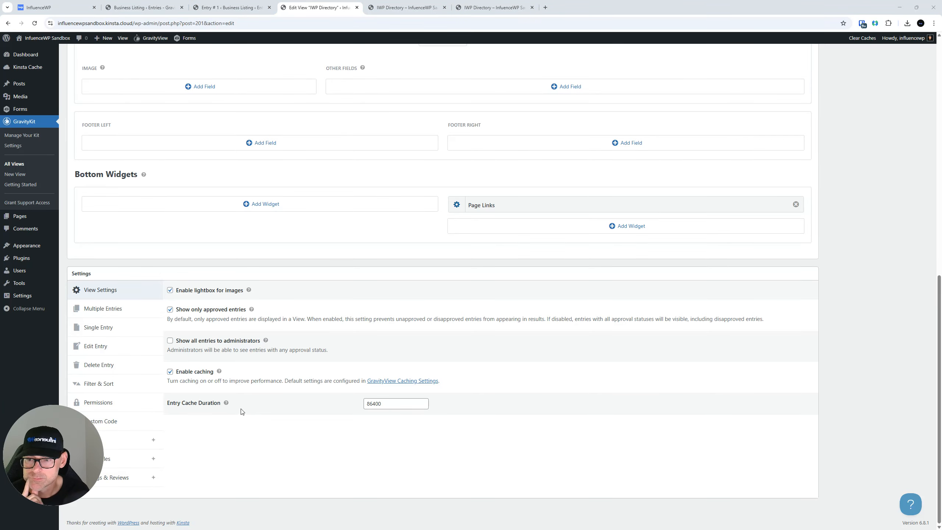
{"action": "scroll", "coordinate": [298, 368], "scroll_direction": "up", "scroll_amount": 10}
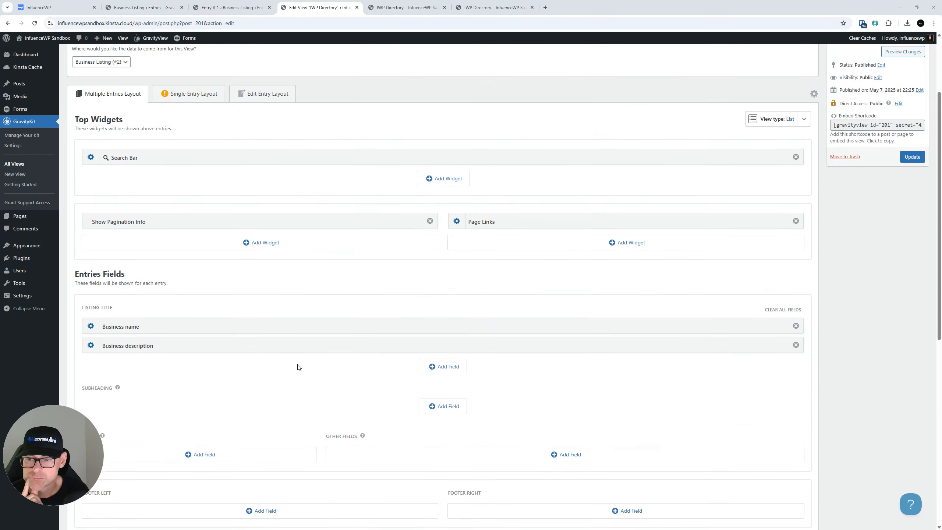
{"action": "scroll", "coordinate": [297, 368], "scroll_direction": "down", "scroll_amount": 10}
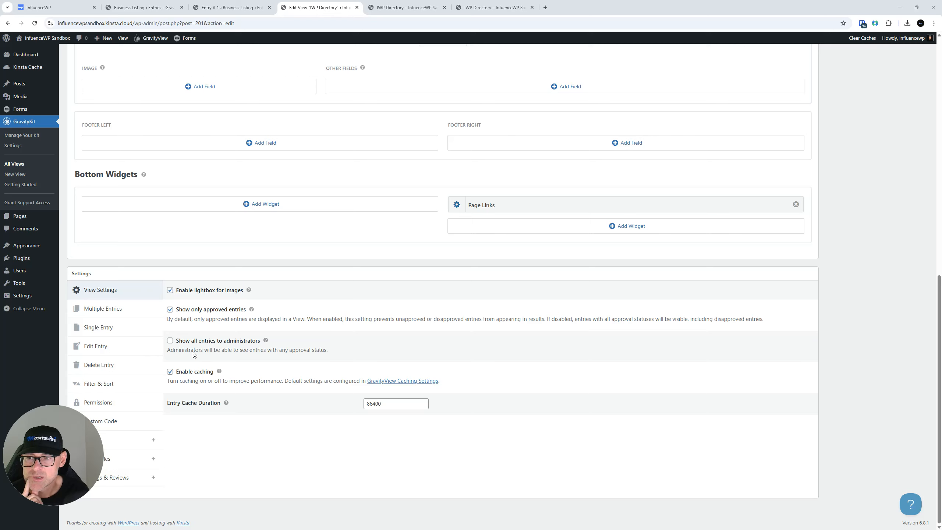
Look over the Multiple Entries settings of the IWP Directory View
{"action": "left_click", "coordinate": [116, 308]}
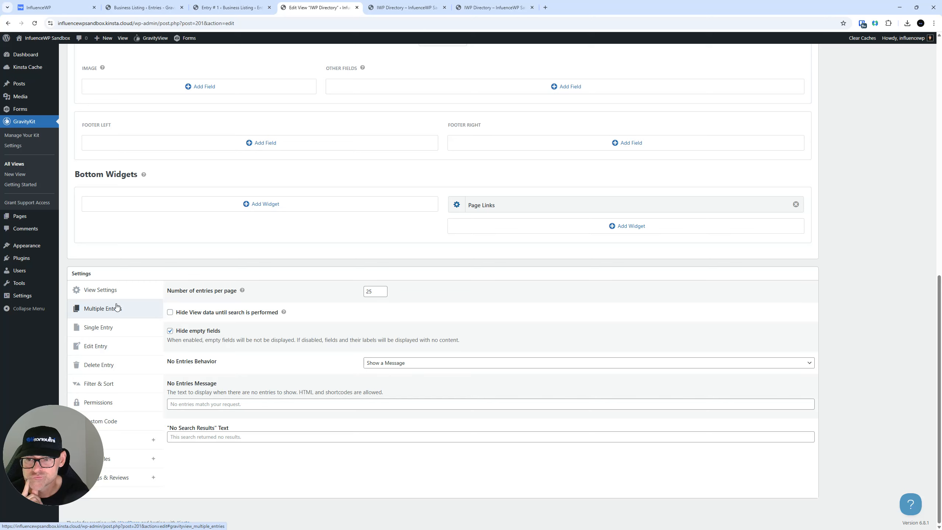
{"action": "scroll", "coordinate": [322, 333], "scroll_direction": "up", "scroll_amount": 10}
{"action": "scroll", "coordinate": [321, 333], "scroll_direction": "down", "scroll_amount": 8}
{"action": "scroll", "coordinate": [322, 333], "scroll_direction": "up", "scroll_amount": 10}
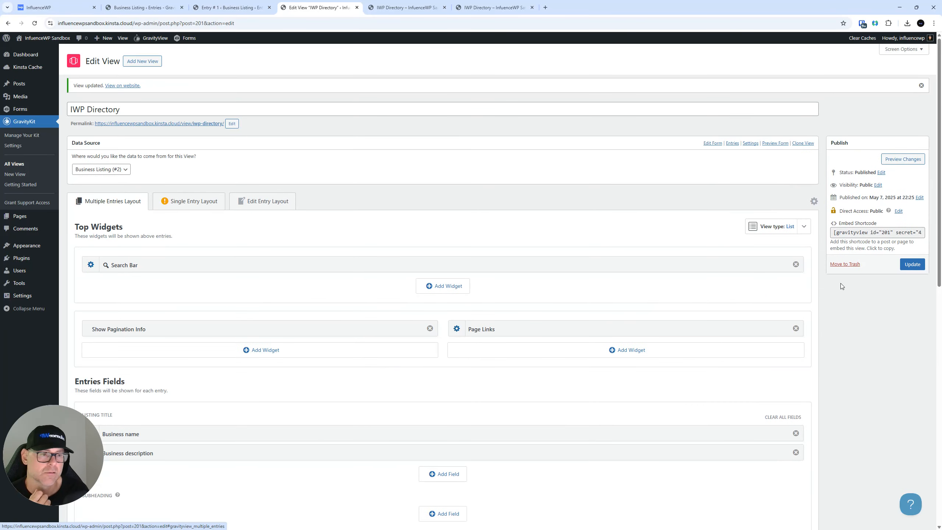
{"action": "right_click", "coordinate": [911, 270]}
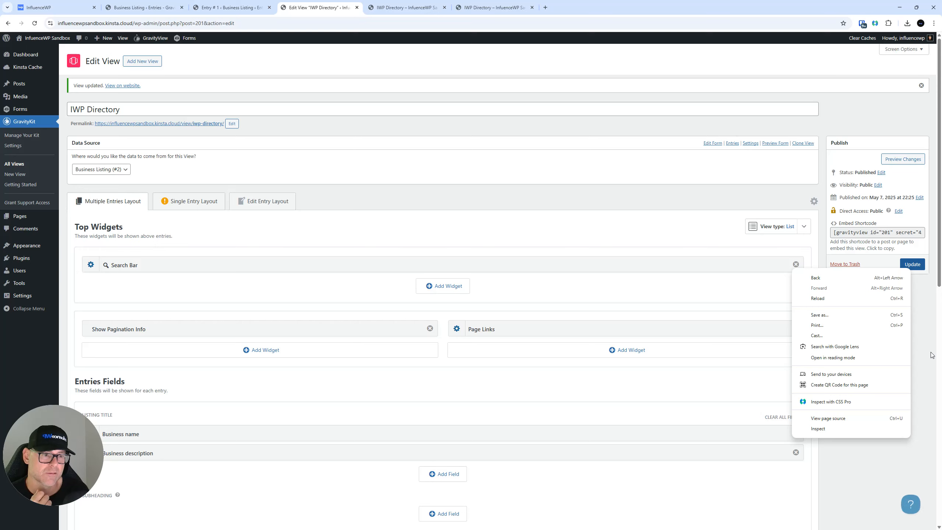
{"action": "left_click", "coordinate": [932, 355]}
On the Single Entry Layout, bring up link options for 'Learn how to link to Single Entry'
{"action": "left_click", "coordinate": [204, 204]}
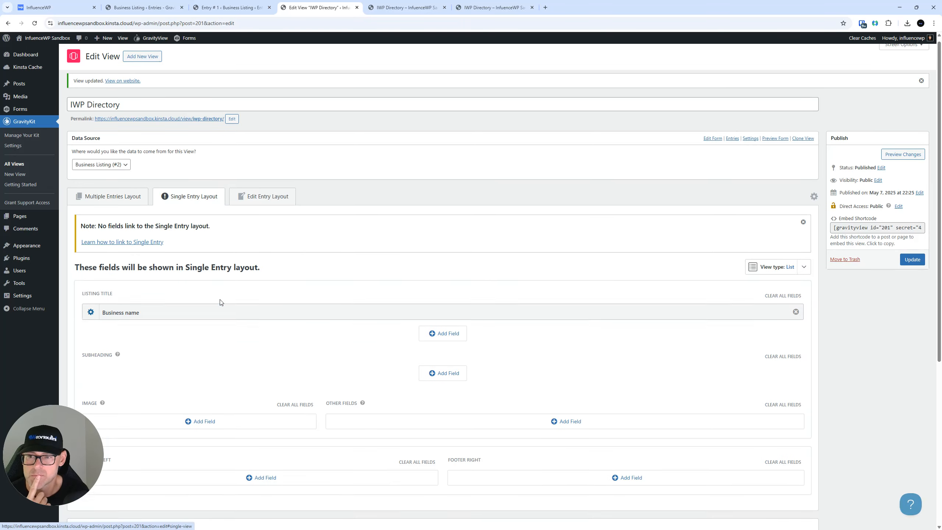
{"action": "scroll", "coordinate": [220, 303], "scroll_direction": "down", "scroll_amount": 2}
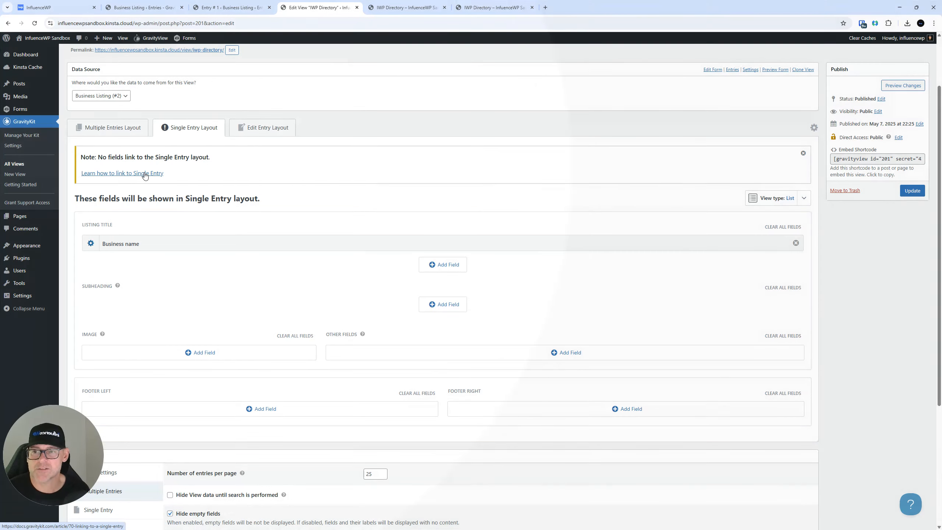
{"action": "right_click", "coordinate": [145, 175]}
Open and read GravityKit's 'Linking to a Single Entry' article, then view Business Listing Entry #1
{"action": "left_click", "coordinate": [178, 181]}
{"action": "left_click", "coordinate": [423, 3]}
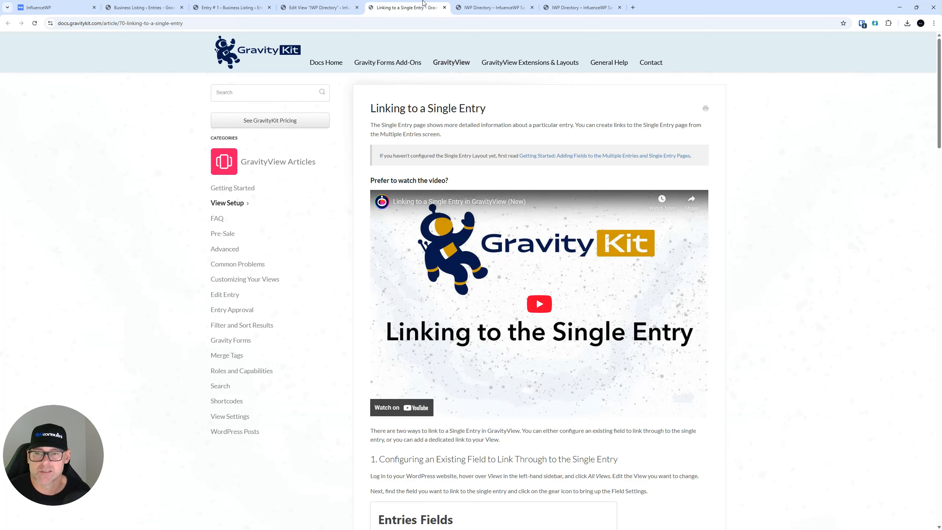
{"action": "scroll", "coordinate": [575, 241], "scroll_direction": "down", "scroll_amount": 5}
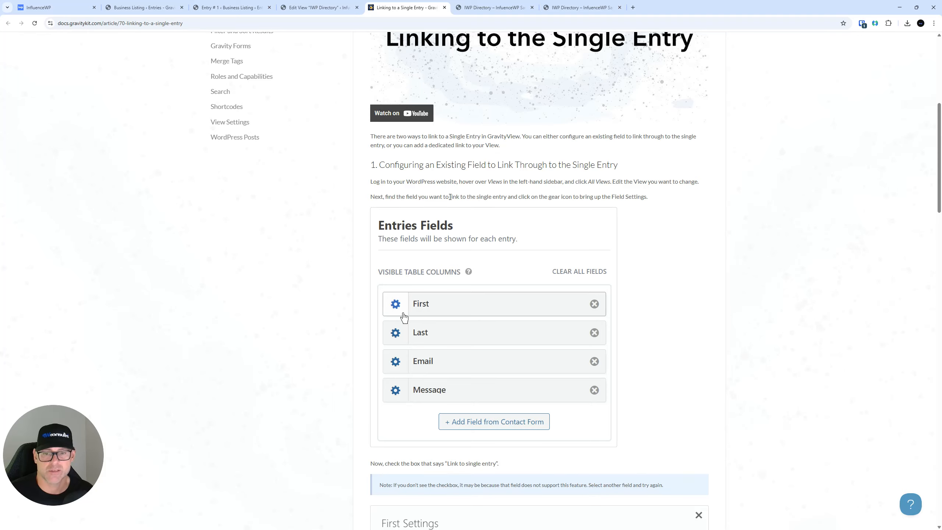
{"action": "scroll", "coordinate": [382, 219], "scroll_direction": "down", "scroll_amount": 7}
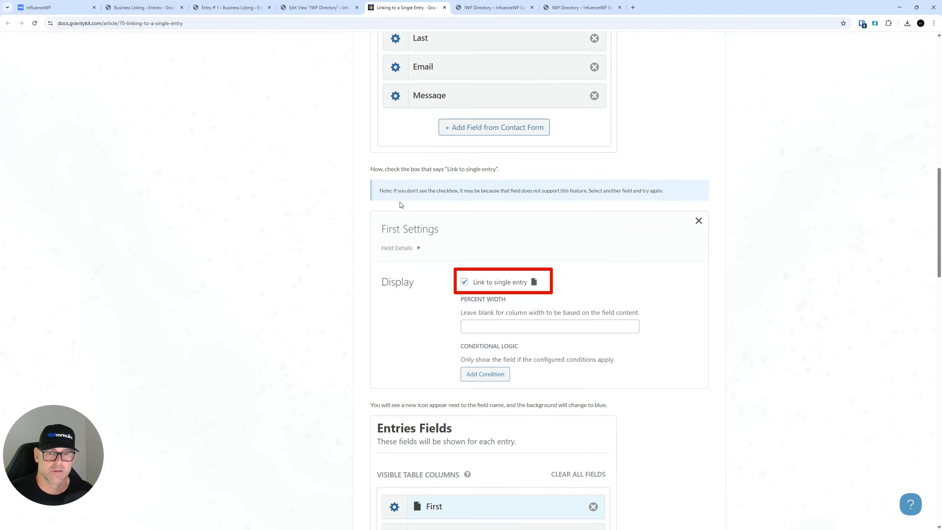
{"action": "scroll", "coordinate": [401, 204], "scroll_direction": "up", "scroll_amount": 2}
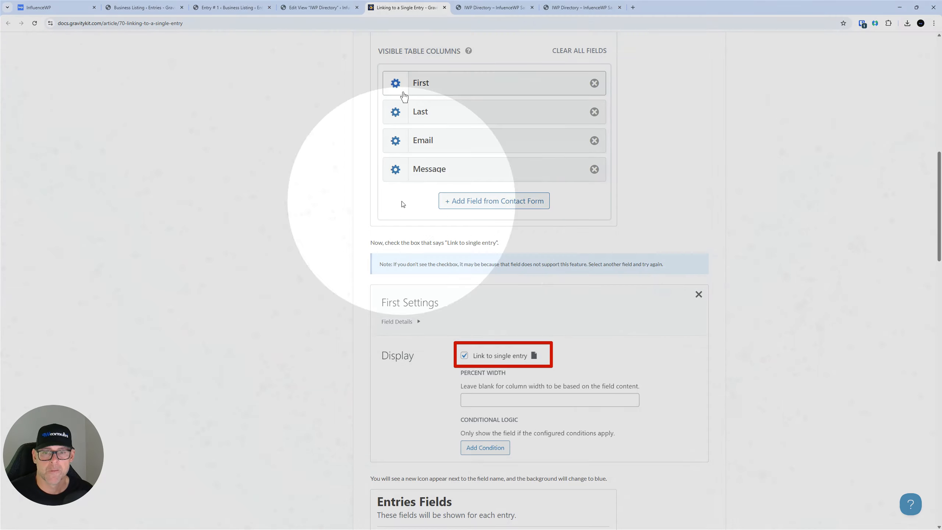
{"action": "scroll", "coordinate": [427, 245], "scroll_direction": "up", "scroll_amount": 1}
{"action": "scroll", "coordinate": [426, 246], "scroll_direction": "up", "scroll_amount": 5}
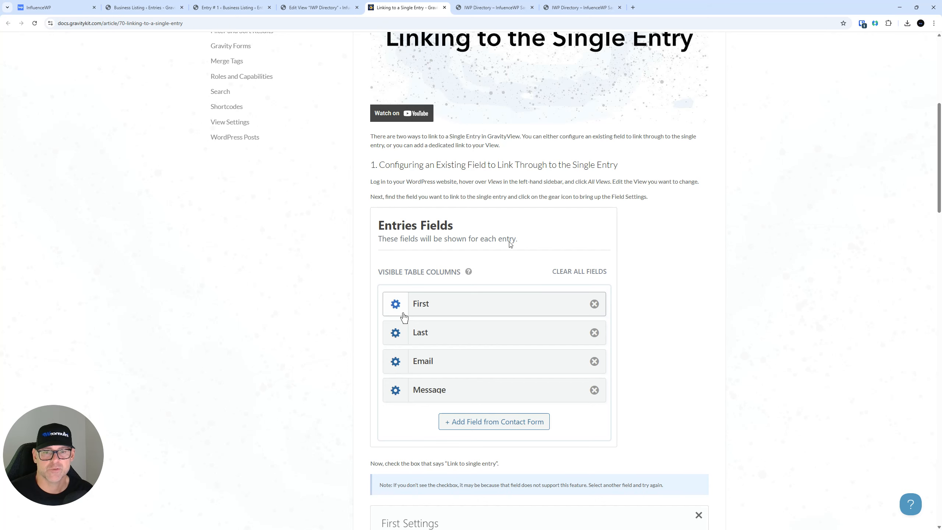
{"action": "scroll", "coordinate": [511, 244], "scroll_direction": "down", "scroll_amount": 2}
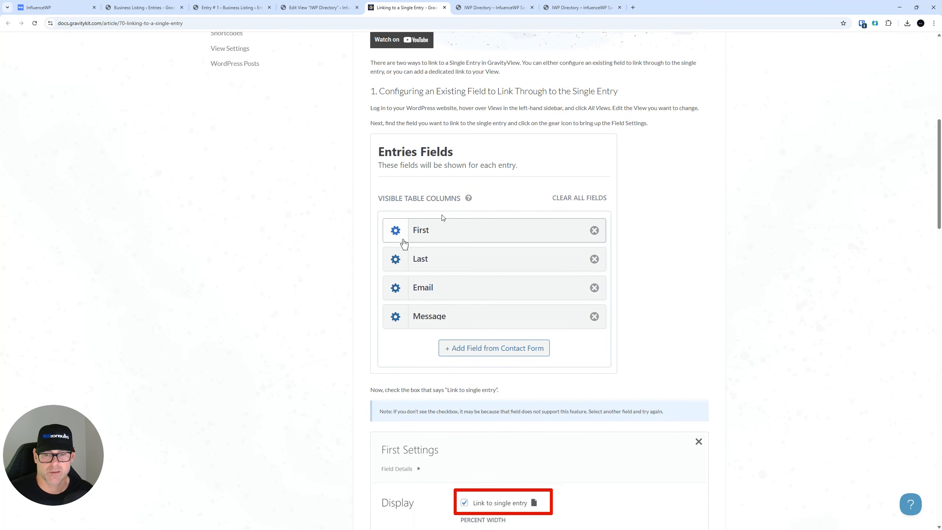
{"action": "scroll", "coordinate": [443, 217], "scroll_direction": "down", "scroll_amount": 3}
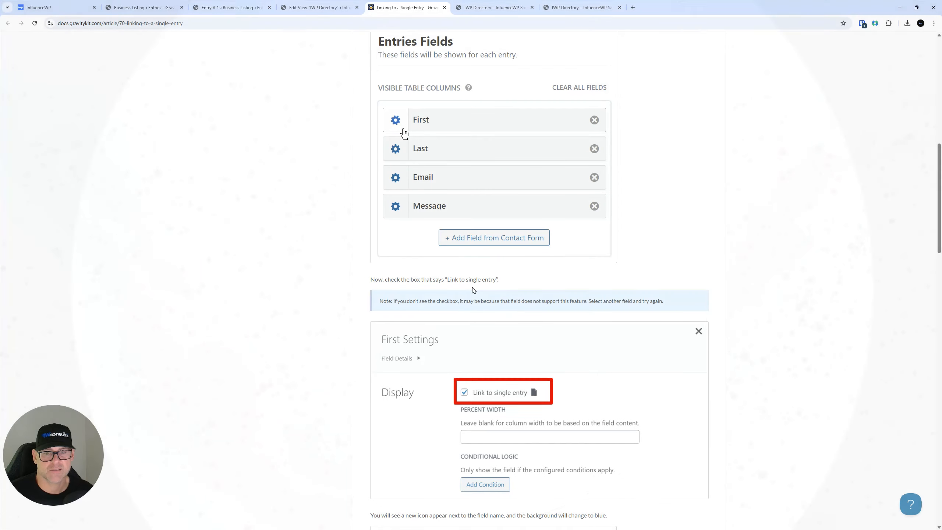
{"action": "scroll", "coordinate": [403, 295], "scroll_direction": "down", "scroll_amount": 1}
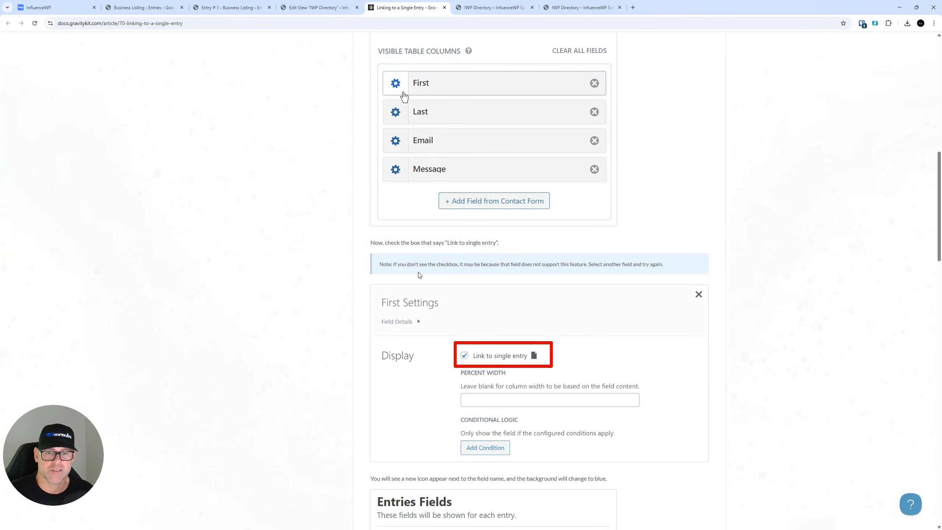
{"action": "scroll", "coordinate": [423, 269], "scroll_direction": "down", "scroll_amount": 2}
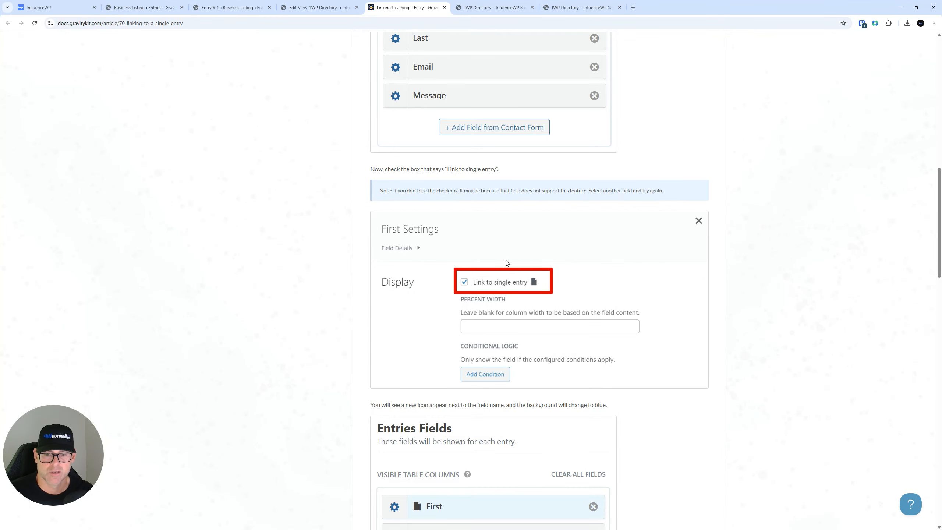
{"action": "scroll", "coordinate": [507, 262], "scroll_direction": "down", "scroll_amount": 11}
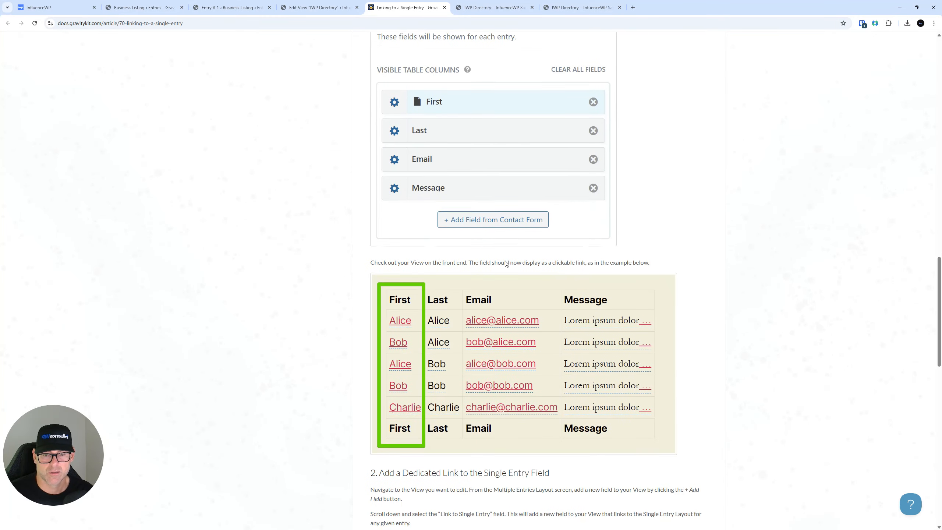
{"action": "scroll", "coordinate": [507, 263], "scroll_direction": "down", "scroll_amount": 5}
{"action": "scroll", "coordinate": [505, 246], "scroll_direction": "up", "scroll_amount": 20}
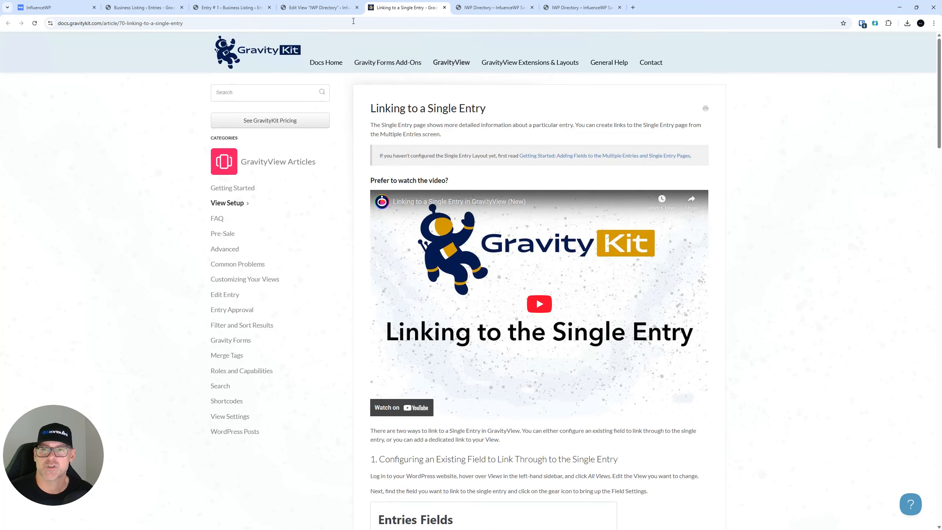
{"action": "left_click", "coordinate": [341, 8]}
{"action": "left_click", "coordinate": [245, 8]}
Enable 'Link to single entry' on the Multiple Entries Business name field and update the View
{"action": "left_click", "coordinate": [285, 12]}
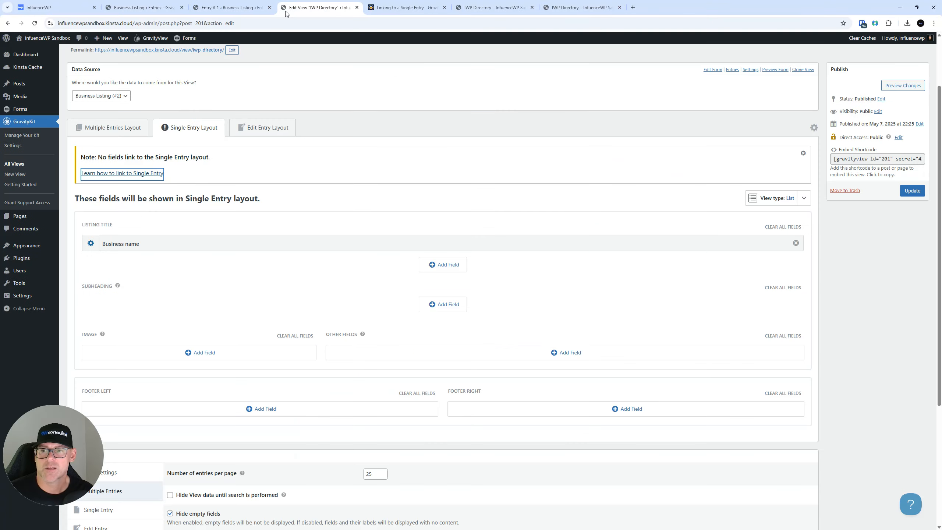
{"action": "left_click", "coordinate": [120, 132]}
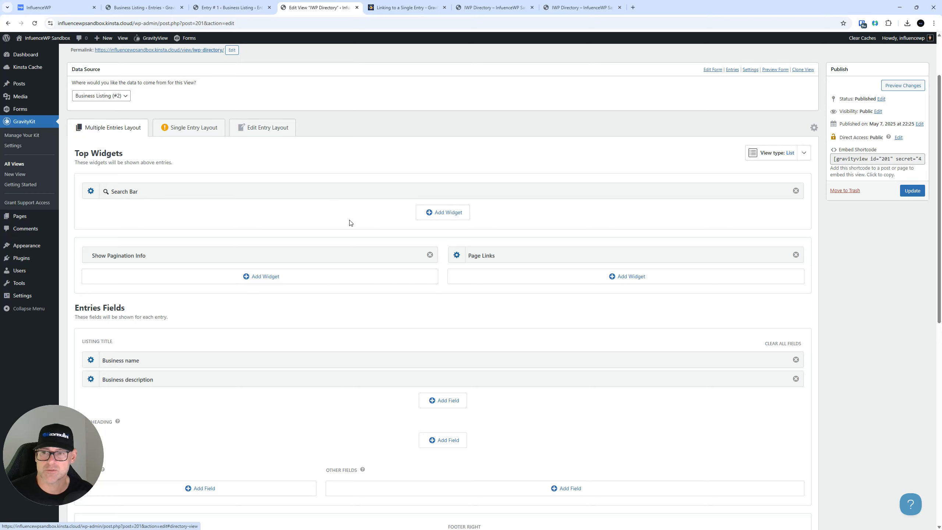
{"action": "scroll", "coordinate": [263, 204], "scroll_direction": "down", "scroll_amount": 3}
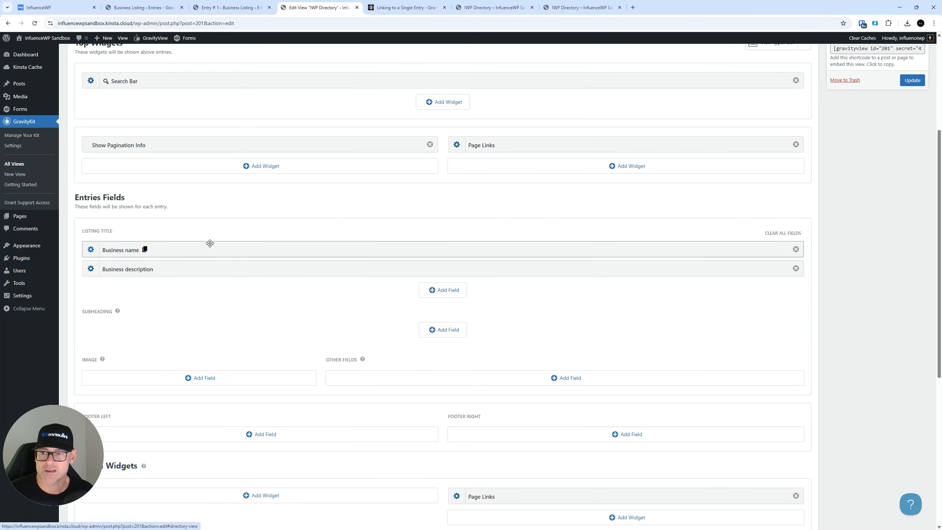
{"action": "left_click", "coordinate": [91, 250]}
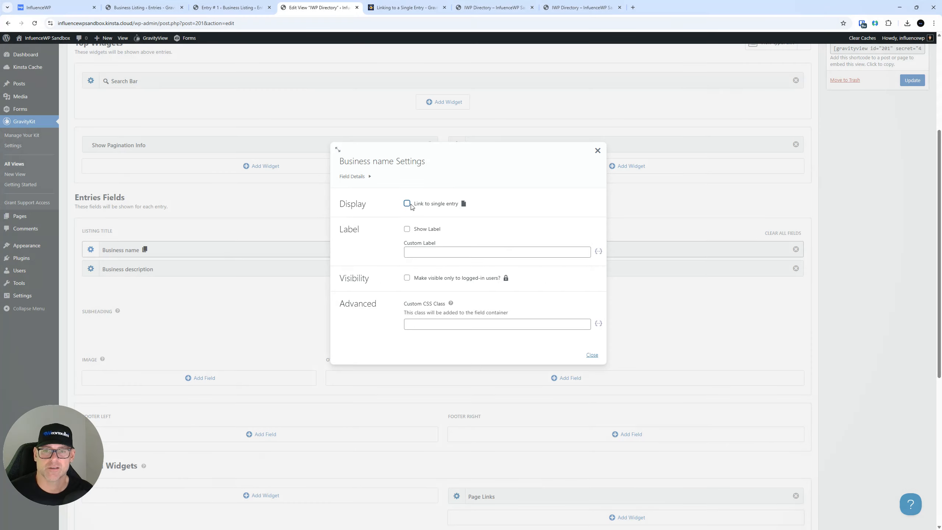
{"action": "left_click", "coordinate": [407, 204]}
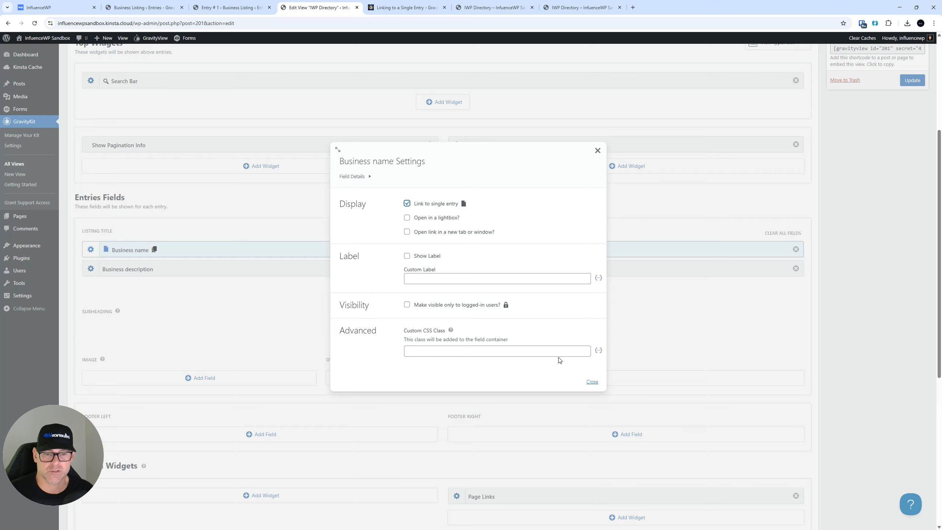
{"action": "scroll", "coordinate": [526, 272], "scroll_direction": "down", "scroll_amount": 3}
{"action": "scroll", "coordinate": [535, 264], "scroll_direction": "up", "scroll_amount": 3}
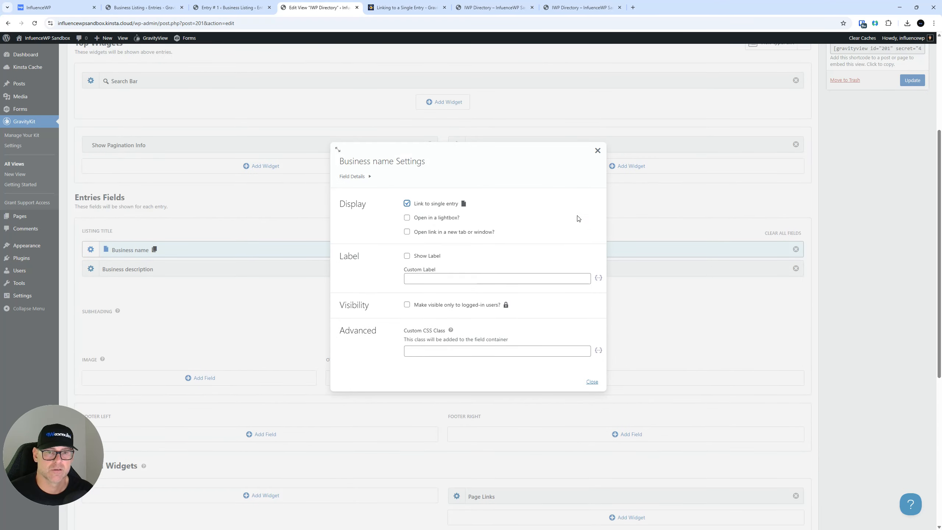
{"action": "left_click", "coordinate": [590, 383]}
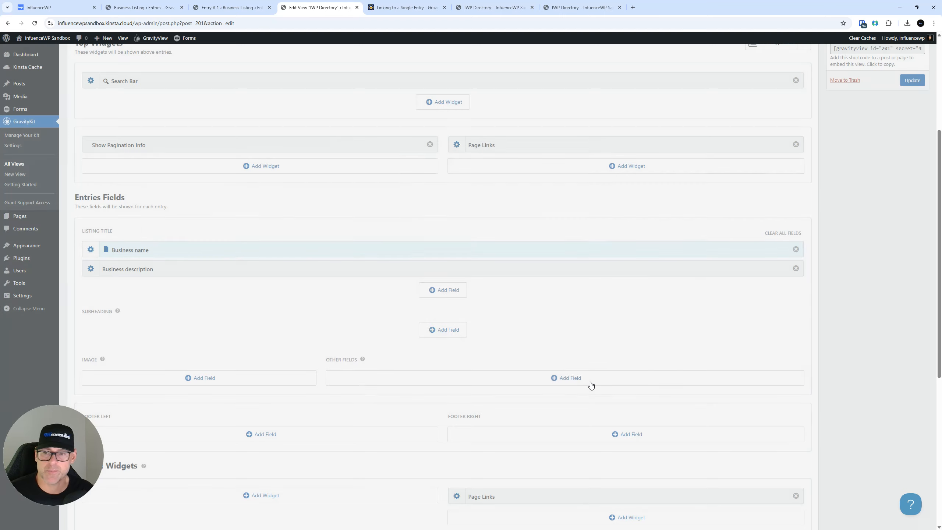
{"action": "left_click", "coordinate": [90, 250]}
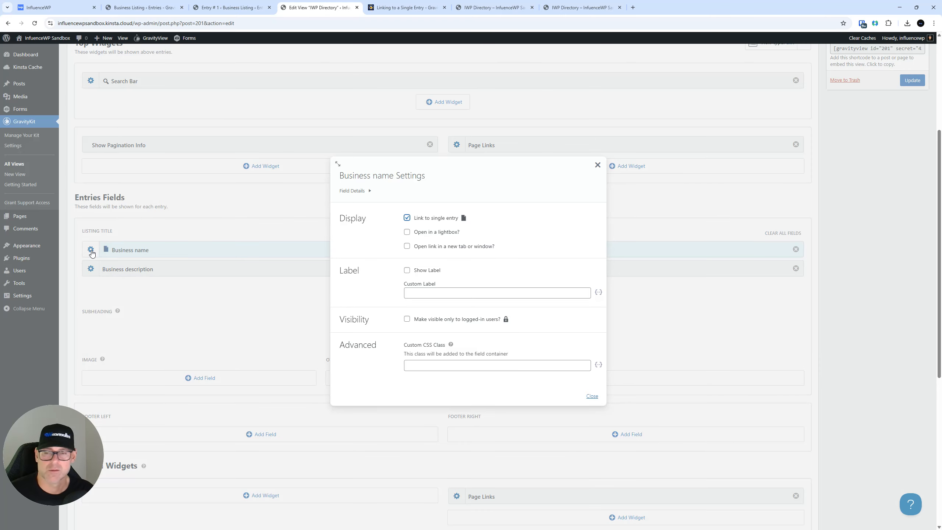
{"action": "left_click", "coordinate": [598, 165]}
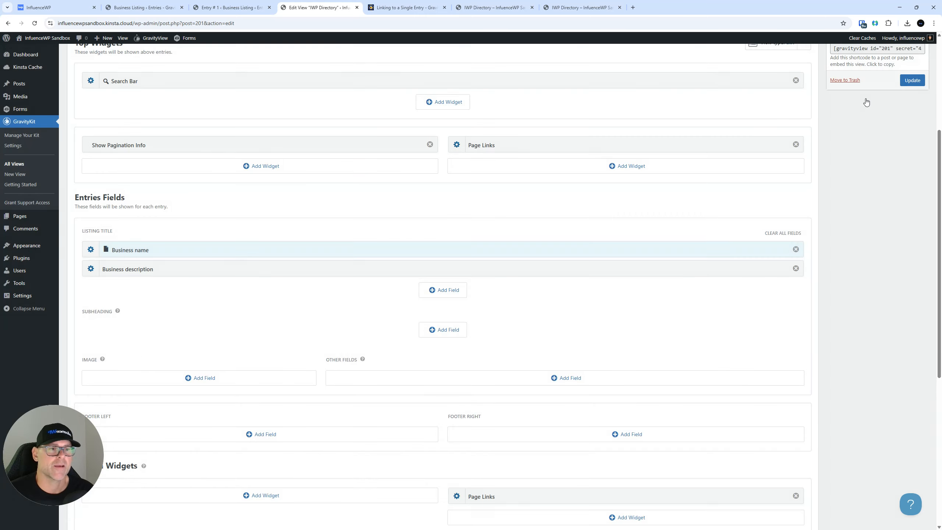
{"action": "left_click", "coordinate": [913, 81]}
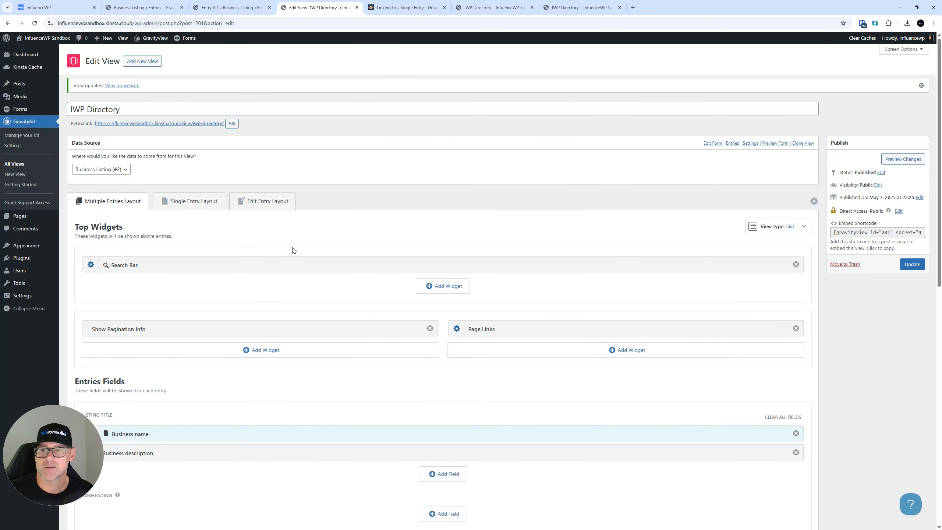
Reload the IWP Directory page to confirm business names link, and check InfluenceWP's entry page shows only its name
{"action": "left_click", "coordinate": [393, 5]}
{"action": "left_click", "coordinate": [527, 11]}
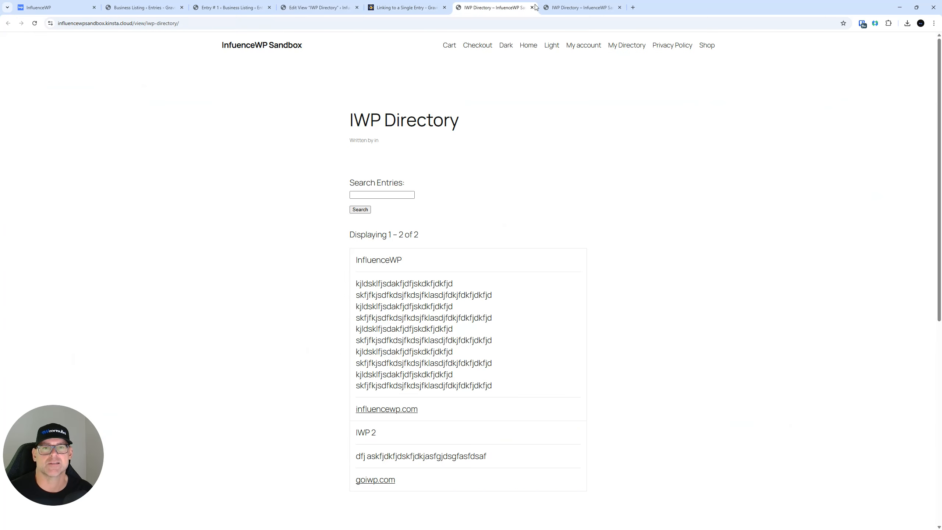
{"action": "left_click_drag", "start_coordinate": [416, 257], "coordinate": [358, 262]}
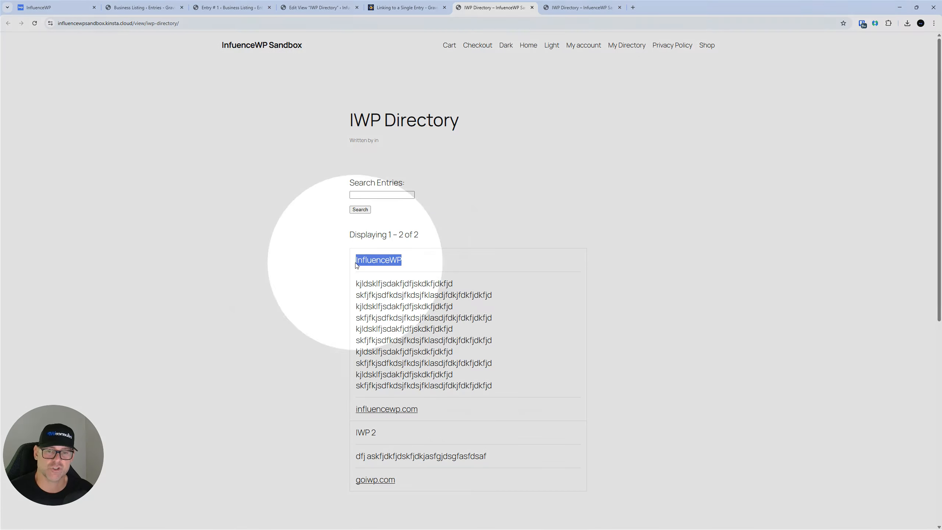
{"action": "left_click", "coordinate": [211, 179]}
{"action": "left_click", "coordinate": [34, 23]}
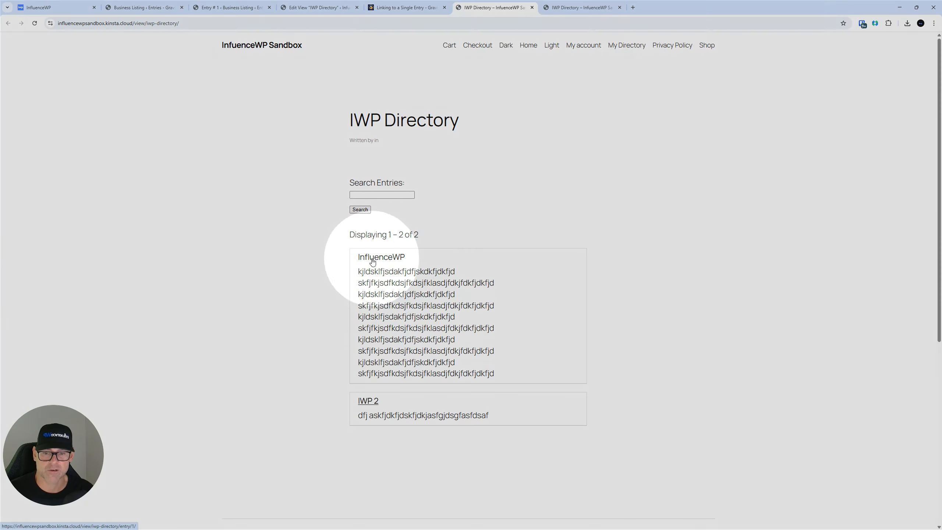
{"action": "left_click", "coordinate": [377, 258]}
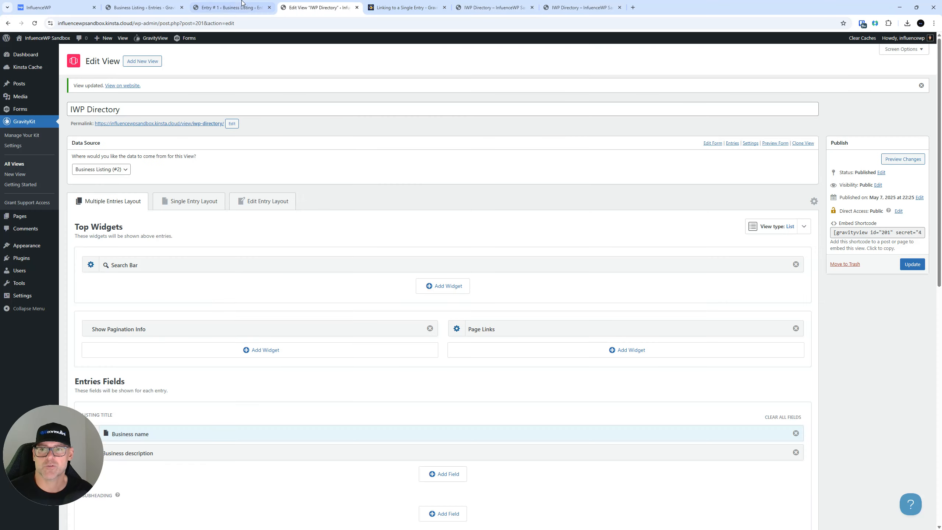
{"action": "left_click", "coordinate": [318, 8]}
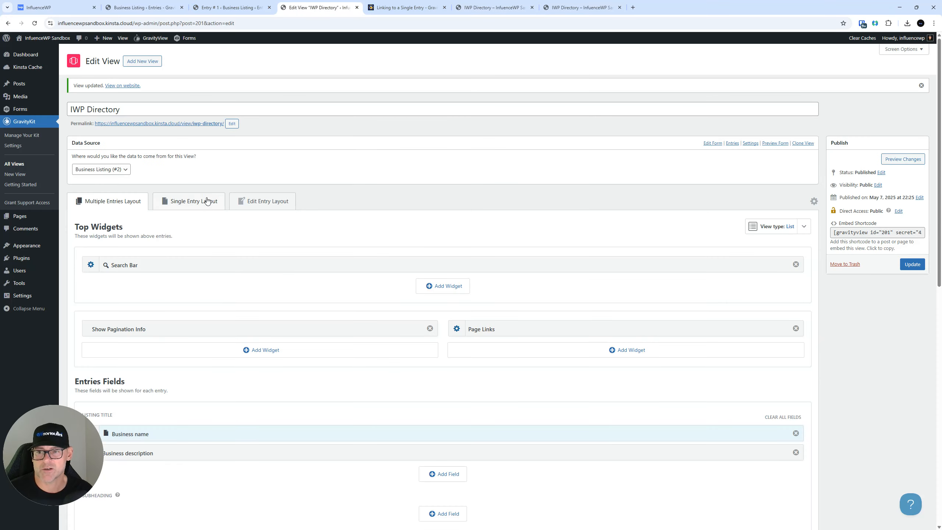
Add Business description and Website under Business name in the Single Entry layout and update the View
{"action": "scroll", "coordinate": [207, 201], "scroll_direction": "down", "scroll_amount": 2}
{"action": "left_click", "coordinate": [197, 130]}
{"action": "left_click", "coordinate": [442, 219]}
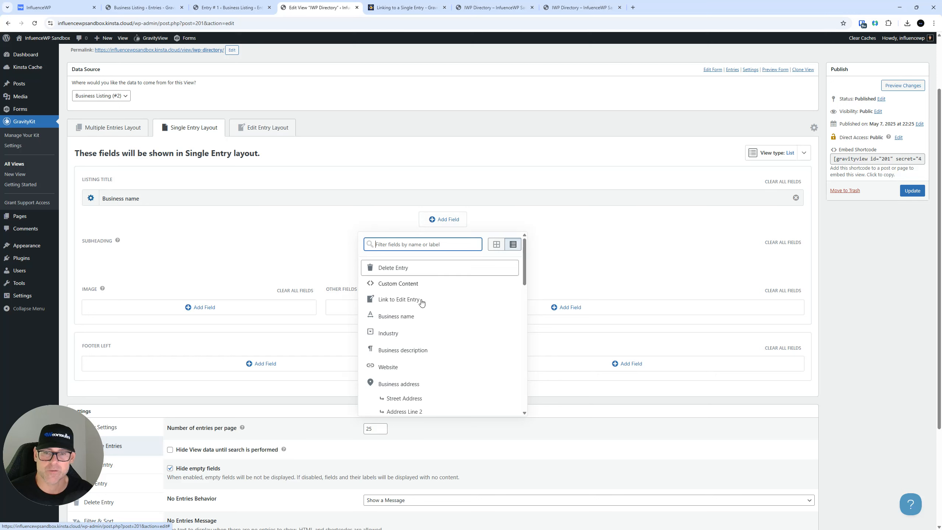
{"action": "left_click", "coordinate": [404, 351]}
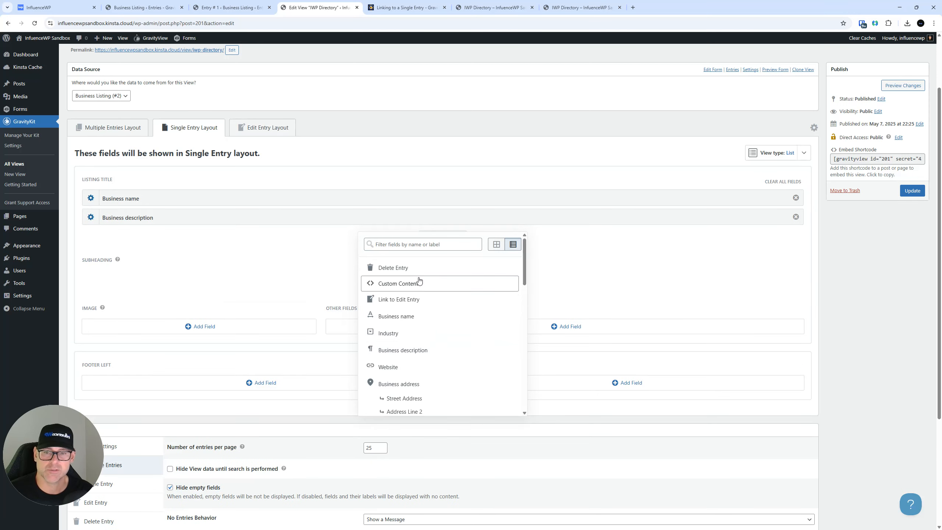
{"action": "left_click", "coordinate": [402, 367]}
{"action": "left_click", "coordinate": [913, 191]}
Reload the InfluenceWP entry page to confirm its description and influencewp.com link now appear
{"action": "left_click", "coordinate": [462, 4]}
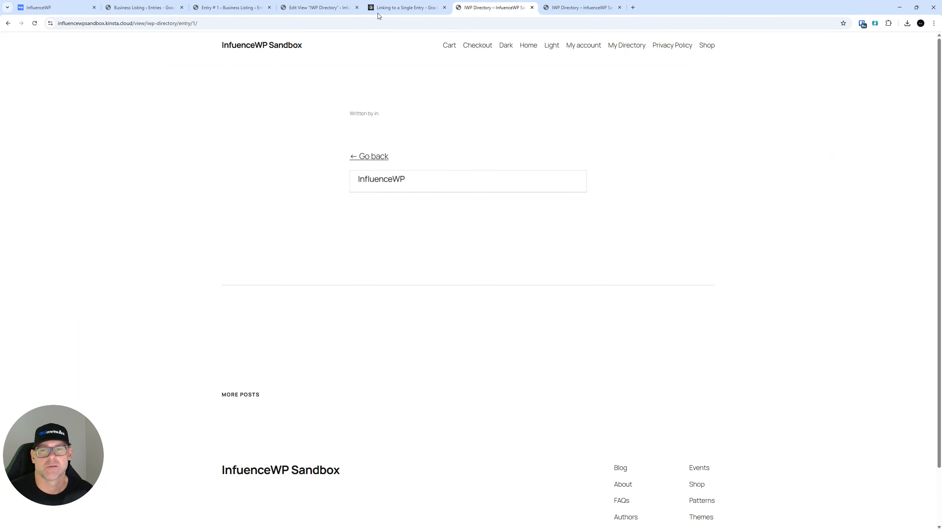
{"action": "left_click", "coordinate": [35, 24]}
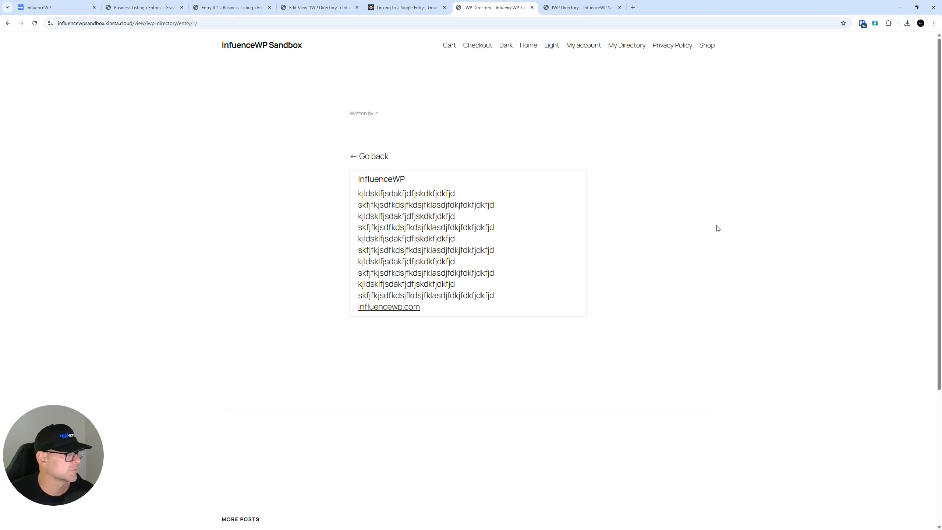
{"action": "left_click", "coordinate": [387, 4]}
{"action": "left_click", "coordinate": [328, 3]}
{"action": "left_click", "coordinate": [265, 3]}
{"action": "left_click", "coordinate": [329, 3]}
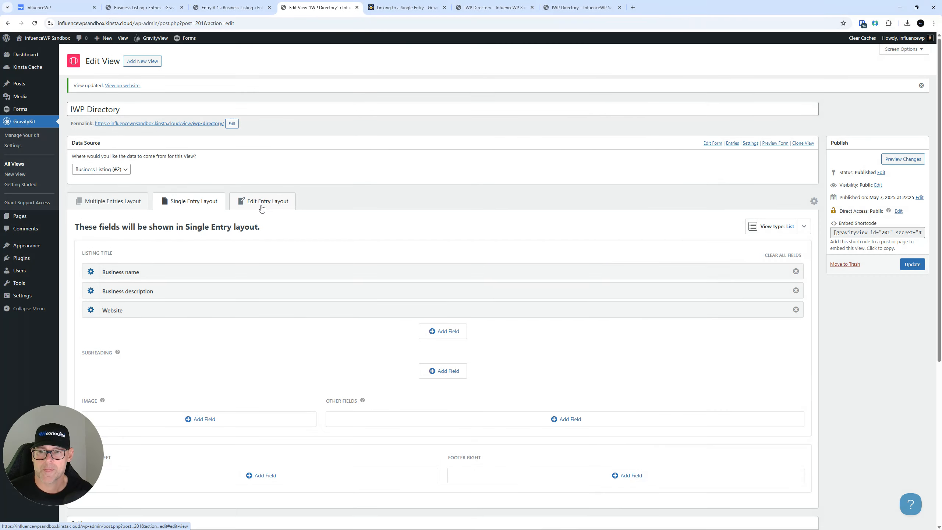
Open the IWP Directory view's Edit Entry Layout and confirm it has no edit fields yet
{"action": "left_click", "coordinate": [261, 208]}
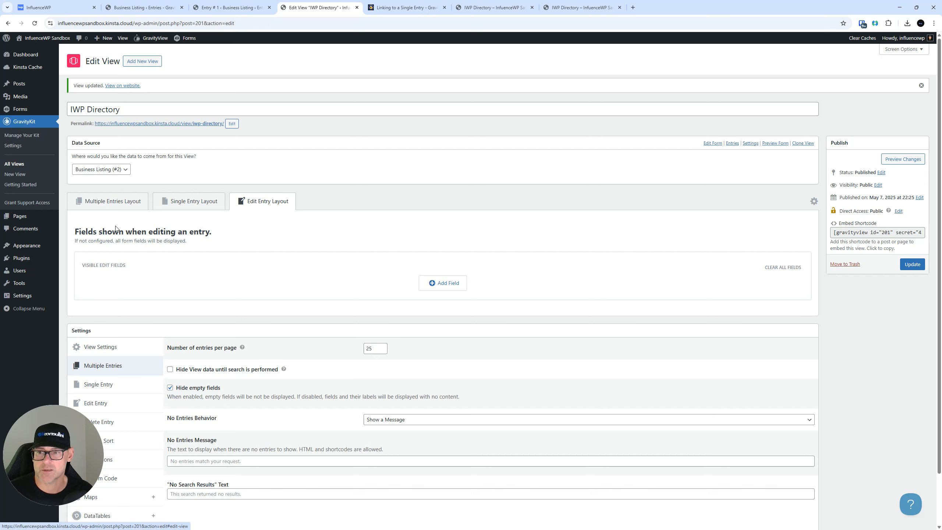
{"action": "scroll", "coordinate": [258, 239], "scroll_direction": "down", "scroll_amount": 1}
{"action": "scroll", "coordinate": [257, 239], "scroll_direction": "up", "scroll_amount": 1}
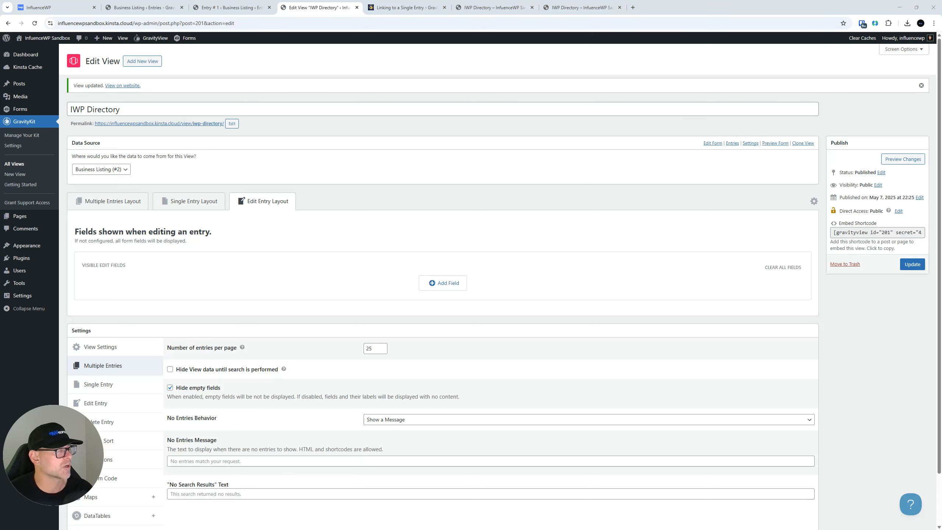
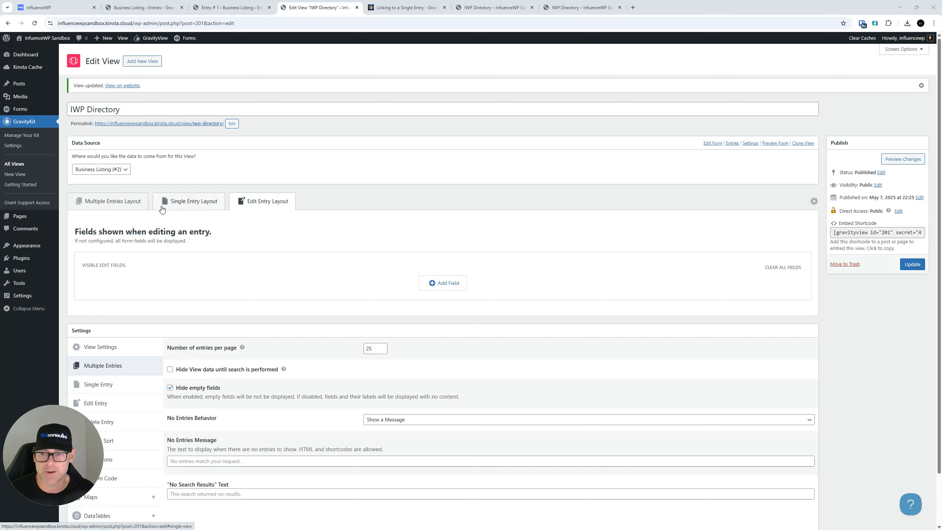
Compare the Single Entry layout fields with the still-empty Edit Entry layout
{"action": "left_click", "coordinate": [181, 207]}
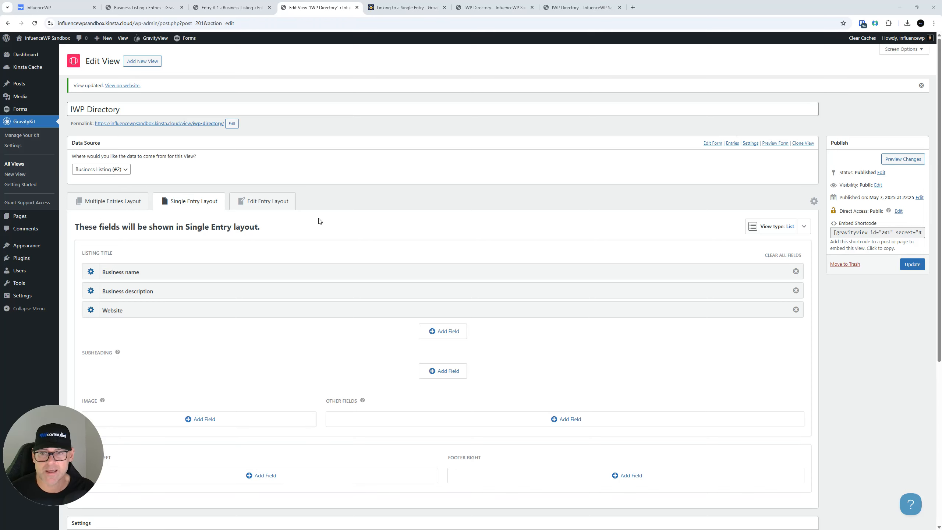
{"action": "left_click", "coordinate": [271, 201]}
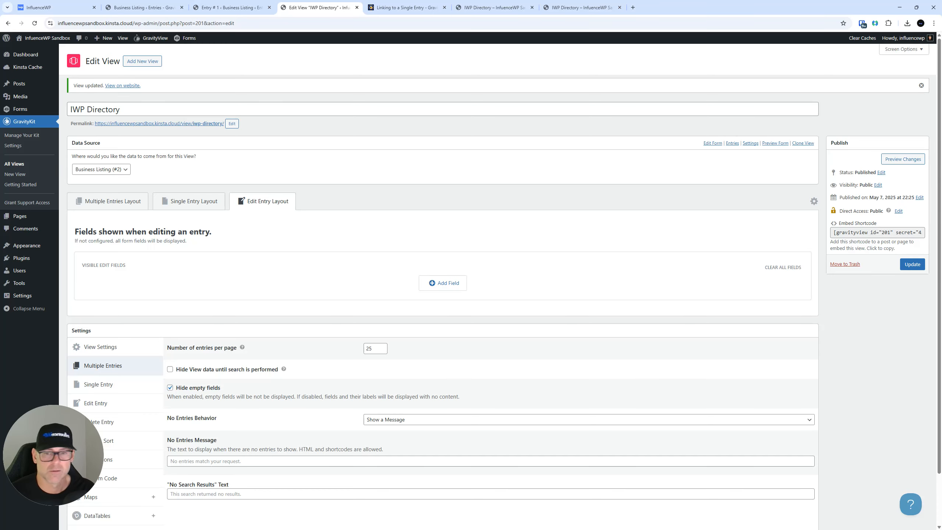
{"action": "scroll", "coordinate": [632, 194], "scroll_direction": "down", "scroll_amount": 2}
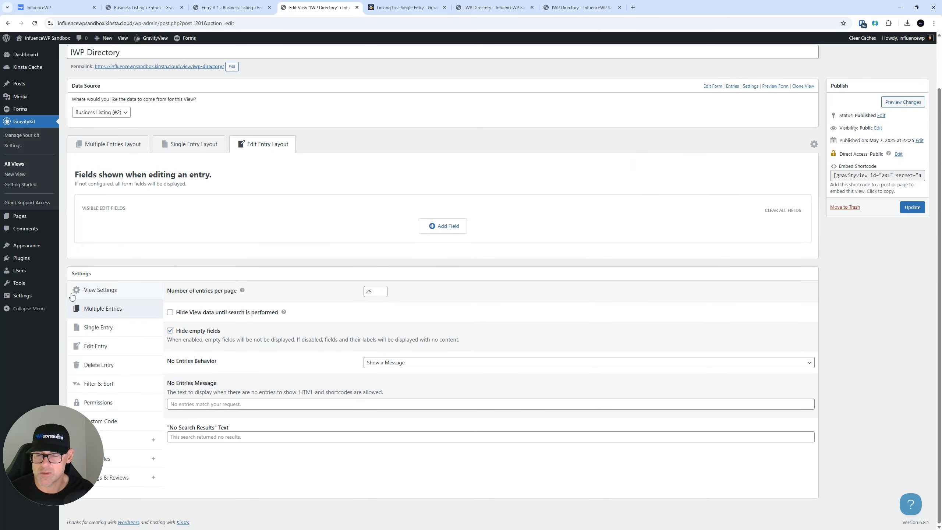
Step through View Settings panels from Multiple Entries to Permissions, ending on the empty Custom Code editors
{"action": "left_click", "coordinate": [117, 290]}
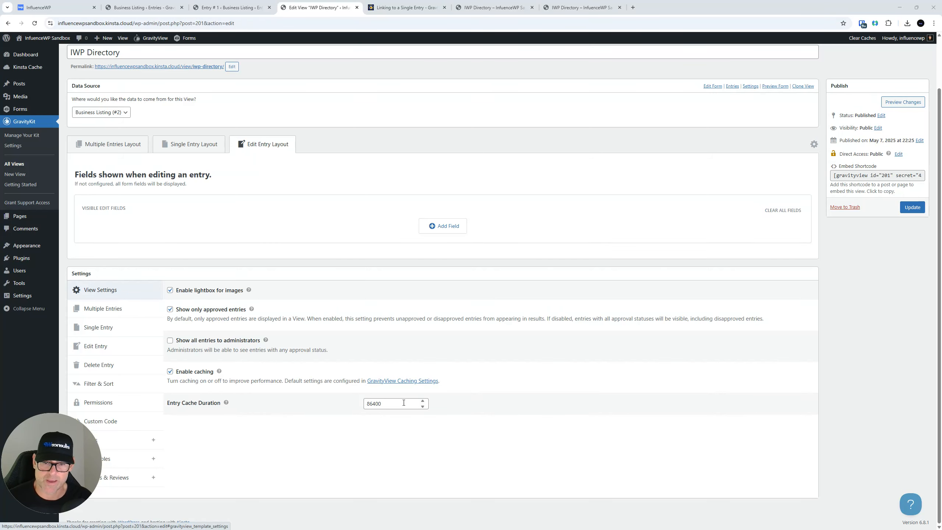
{"action": "left_click", "coordinate": [119, 312]}
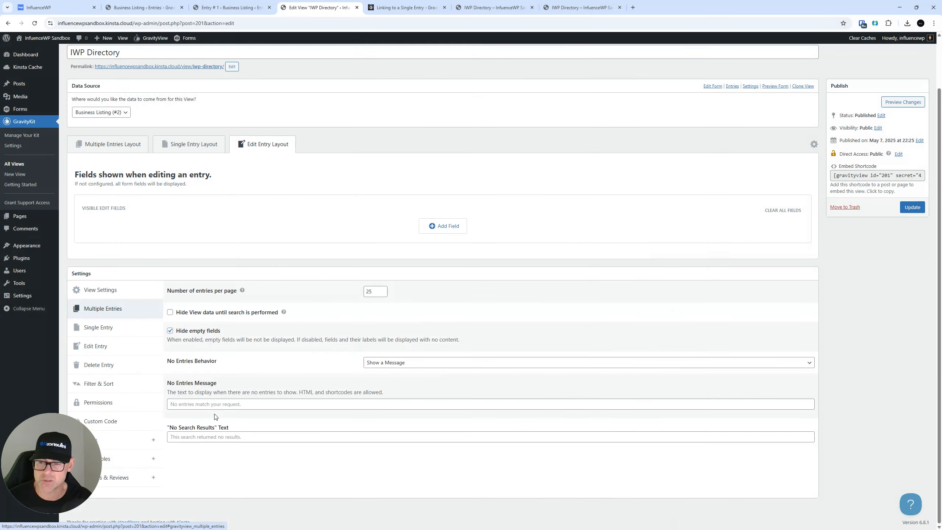
{"action": "left_click", "coordinate": [110, 332]}
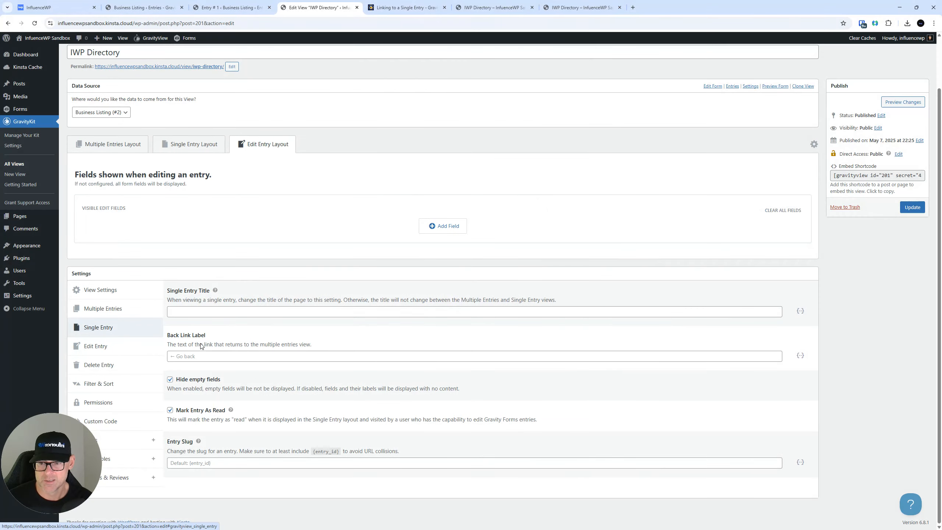
{"action": "left_click", "coordinate": [121, 349]}
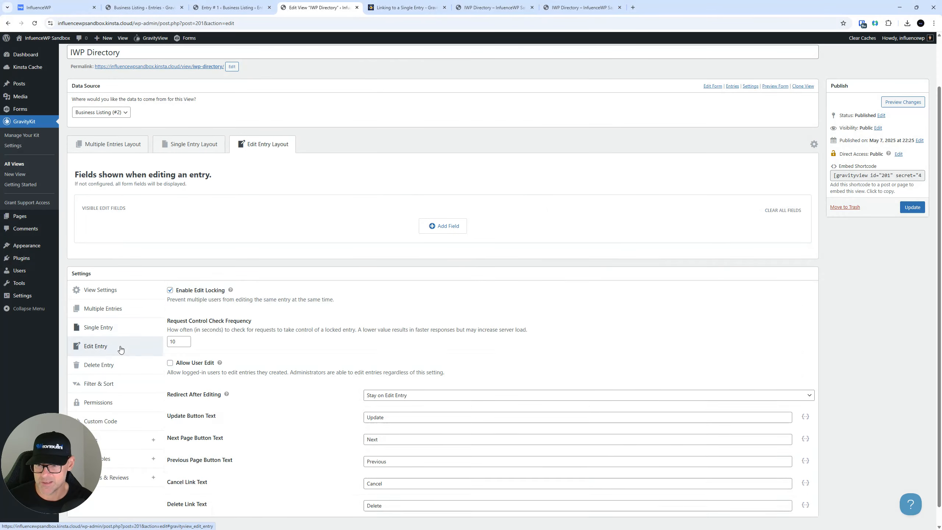
{"action": "left_click", "coordinate": [120, 365]}
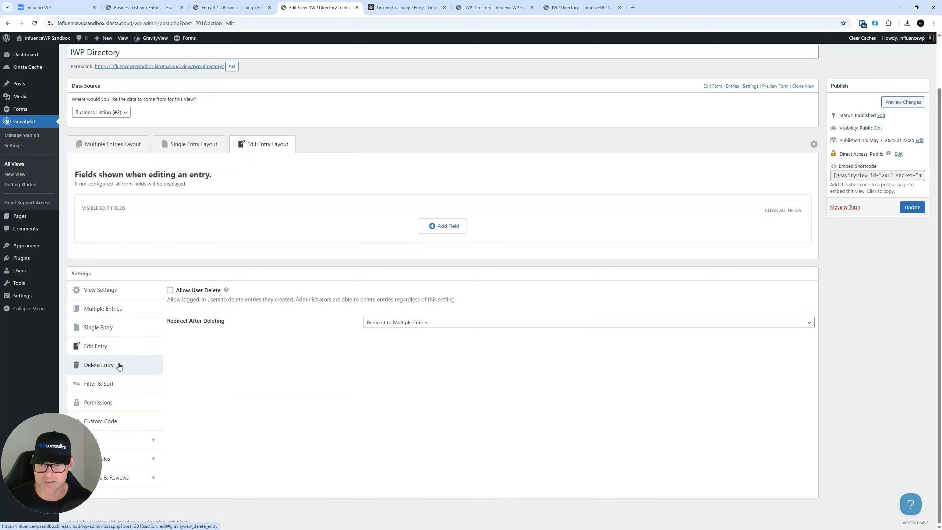
{"action": "left_click", "coordinate": [112, 388]}
{"action": "left_click", "coordinate": [113, 406]}
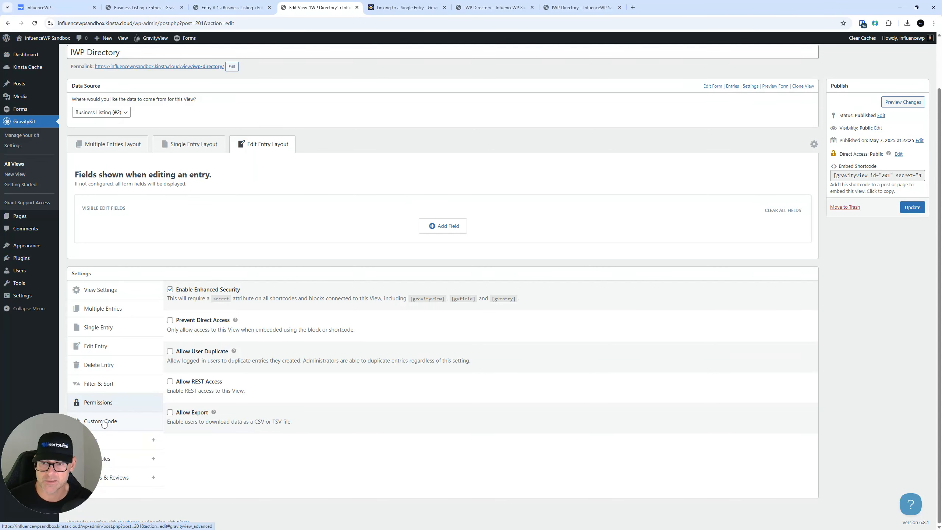
{"action": "left_click", "coordinate": [128, 423]}
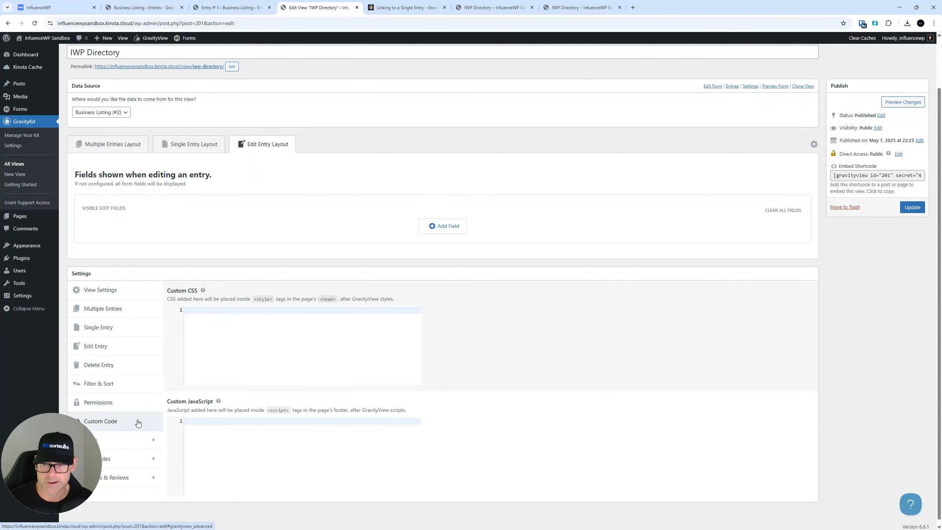
{"action": "scroll", "coordinate": [138, 386], "scroll_direction": "down", "scroll_amount": 1}
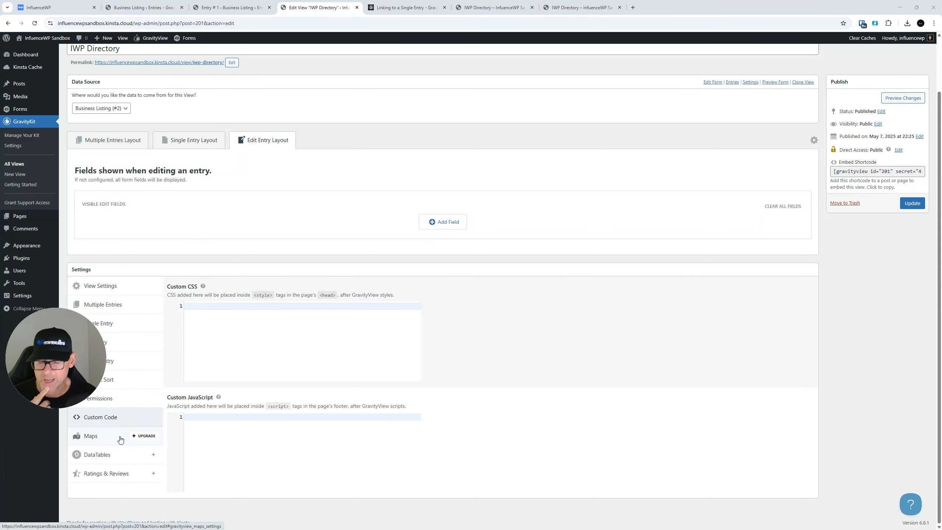
Show the Maps layout panel with its install-and-activate Maps add-on prompt, then return to the page top
{"action": "left_click", "coordinate": [96, 438]}
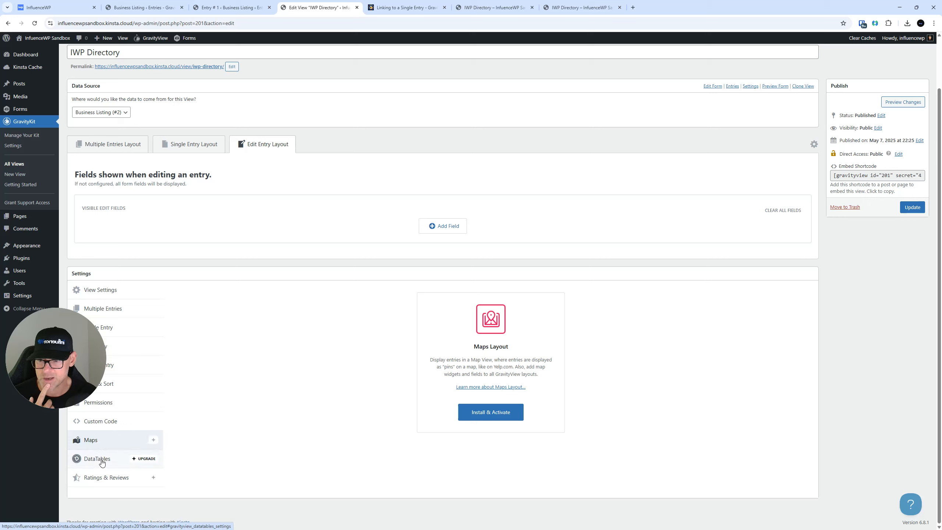
{"action": "left_click_drag", "start_coordinate": [55, 364], "coordinate": [67, 445]}
{"action": "scroll", "coordinate": [557, 291], "scroll_direction": "up", "scroll_amount": 1}
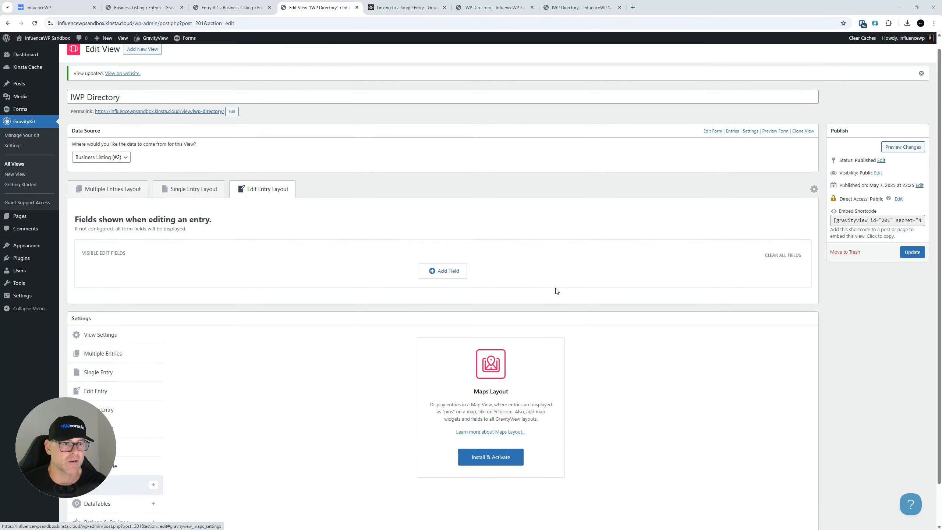
{"action": "scroll", "coordinate": [556, 291], "scroll_direction": "up", "scroll_amount": 1}
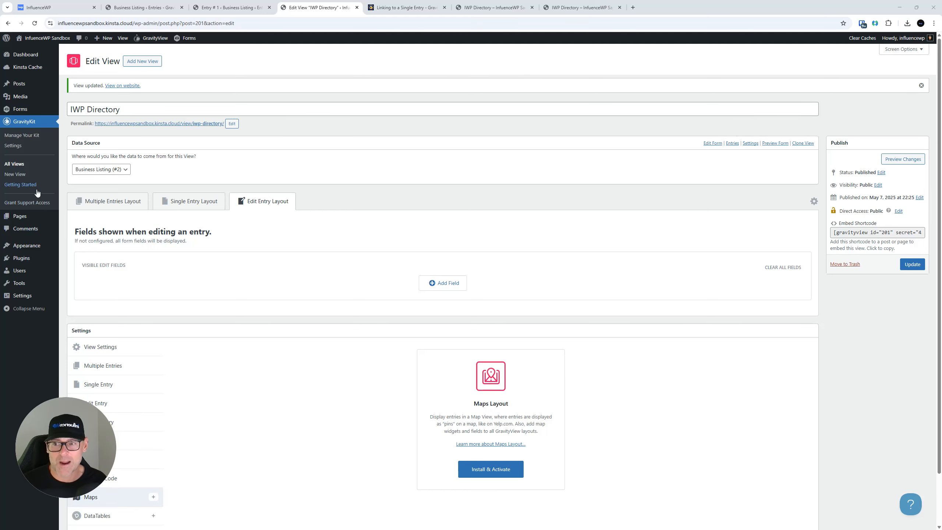
{"action": "left_click", "coordinate": [406, 7]}
On the live IWP Directory, visit the IWP 2 entry page and return to the InfluenceWP and IWP 2 listing
{"action": "left_click", "coordinate": [487, 7]}
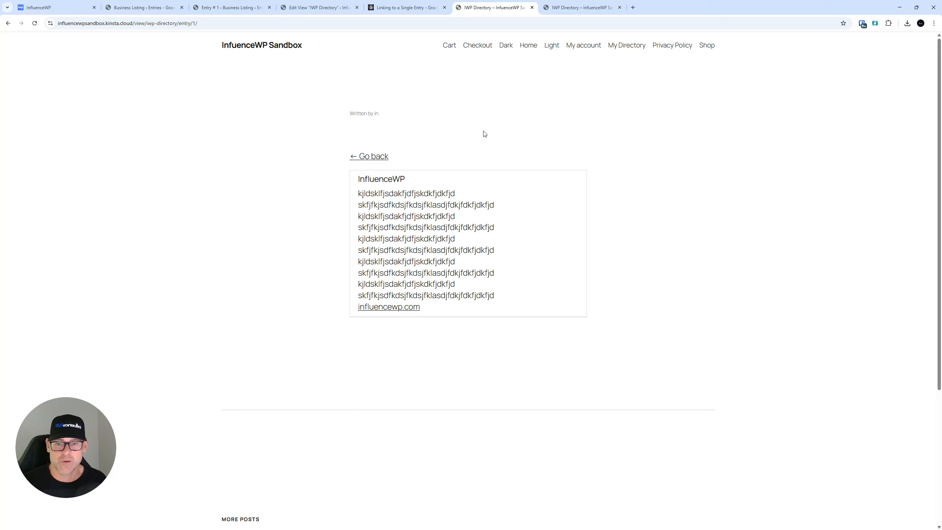
{"action": "scroll", "coordinate": [452, 324], "scroll_direction": "down", "scroll_amount": 4}
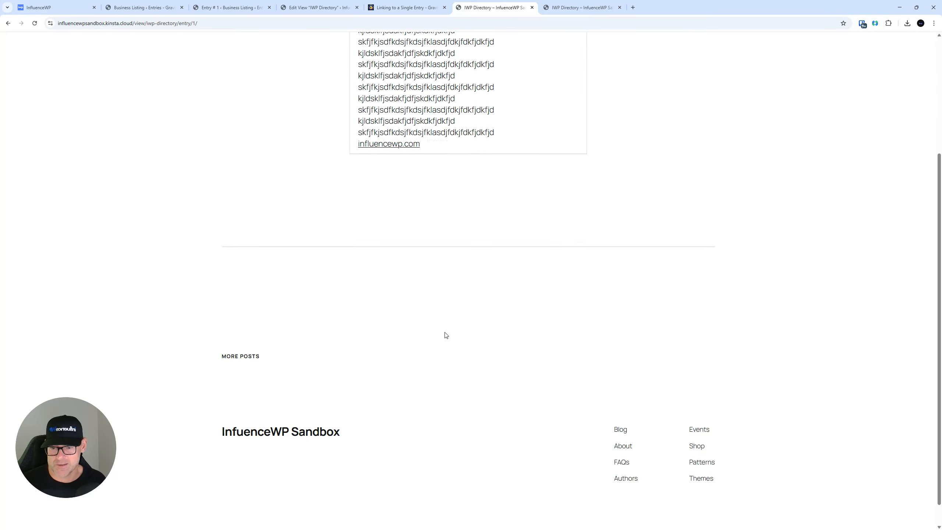
{"action": "scroll", "coordinate": [445, 335], "scroll_direction": "up", "scroll_amount": 4}
{"action": "left_click", "coordinate": [368, 158]}
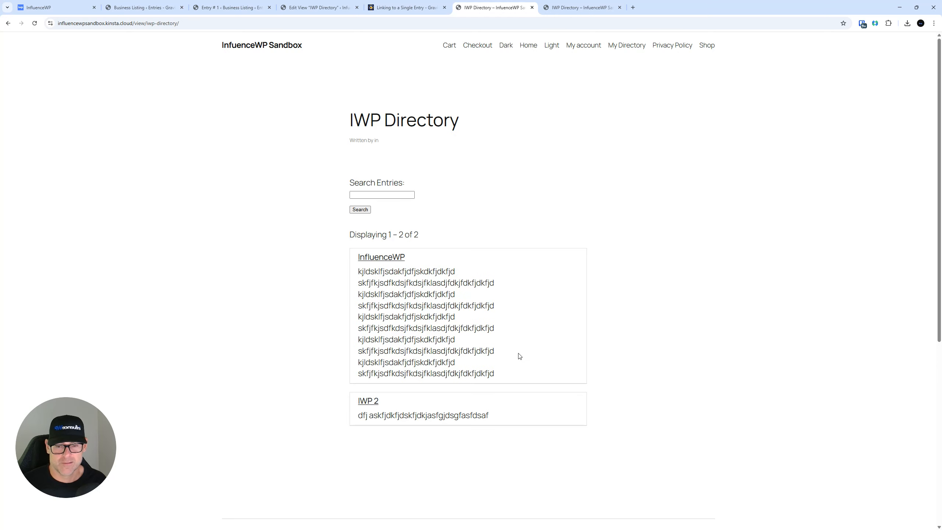
{"action": "left_click", "coordinate": [368, 400]}
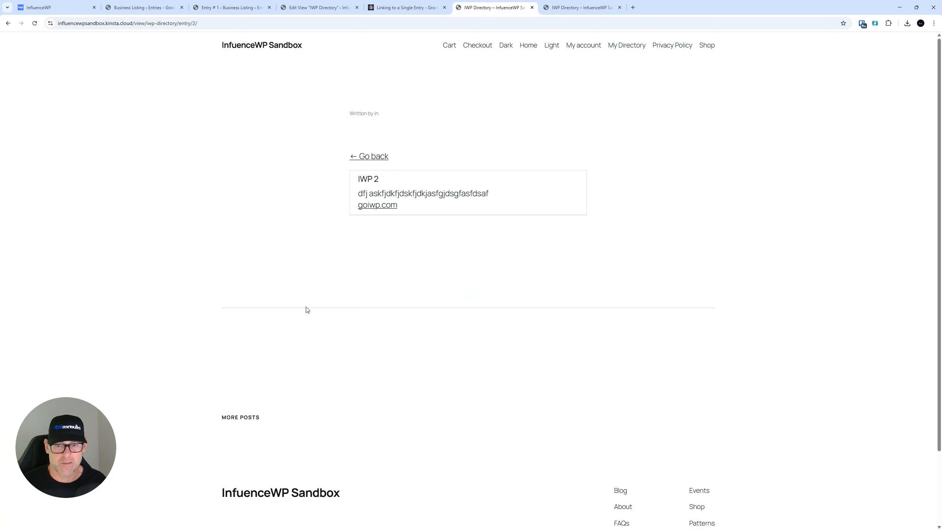
{"action": "left_click", "coordinate": [369, 156]}
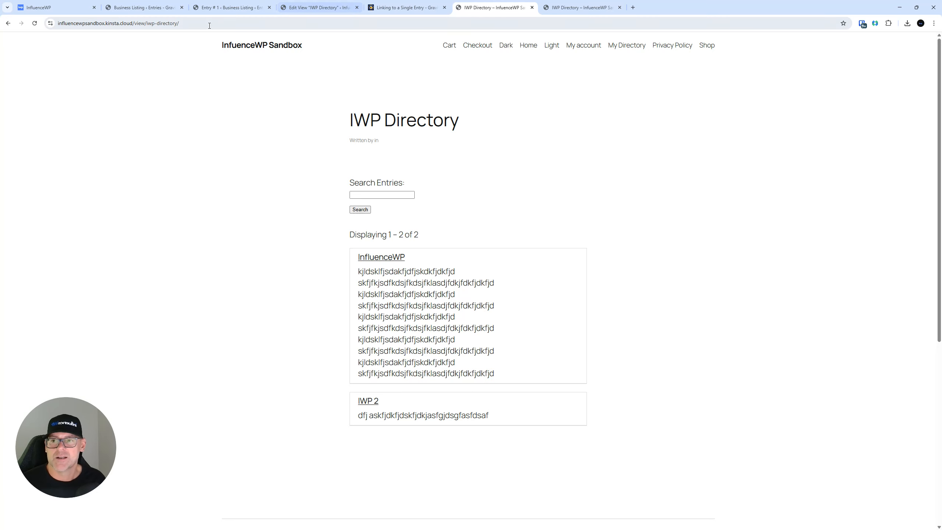
{"action": "left_click", "coordinate": [148, 7]}
Close the Business Listing entries and Entry #1 tabs and go to GravityKit > Manage Your Kit
{"action": "left_click", "coordinate": [231, 4]}
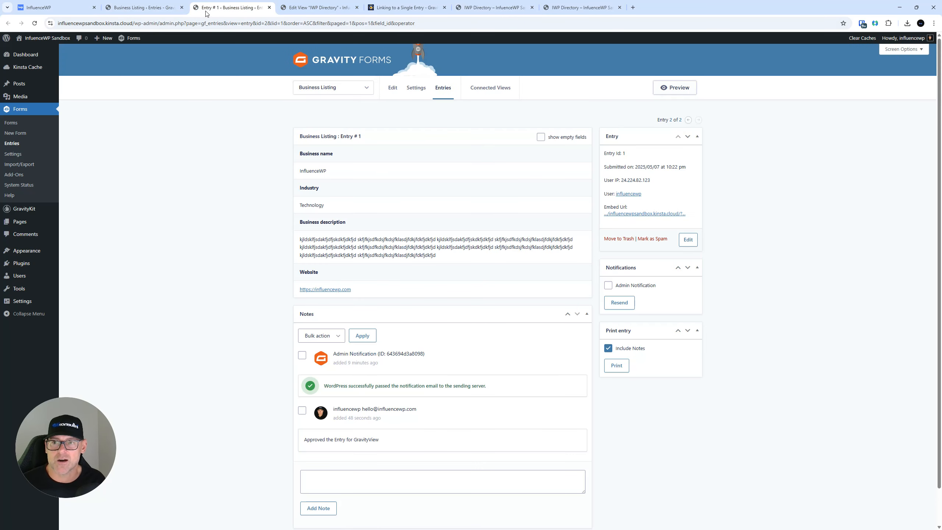
{"action": "left_click", "coordinate": [182, 7]}
{"action": "left_click", "coordinate": [182, 8]}
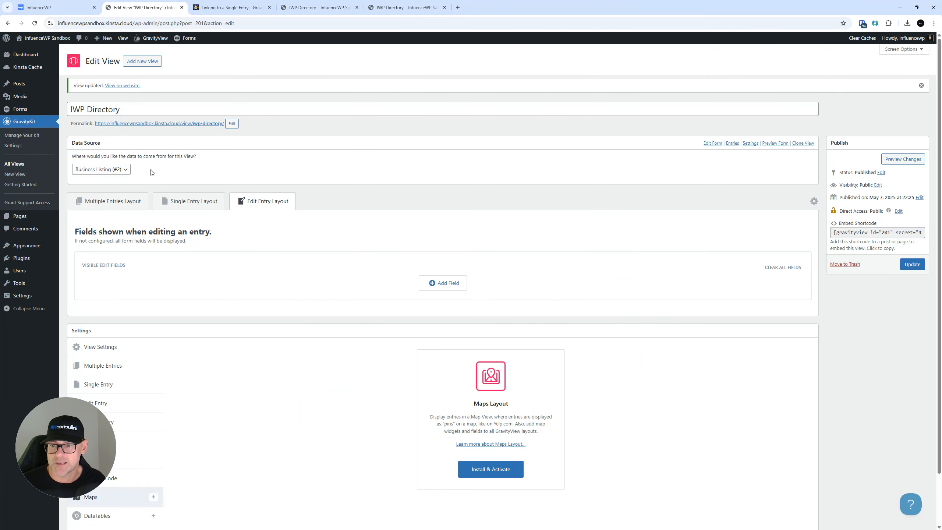
{"action": "left_click", "coordinate": [18, 147]}
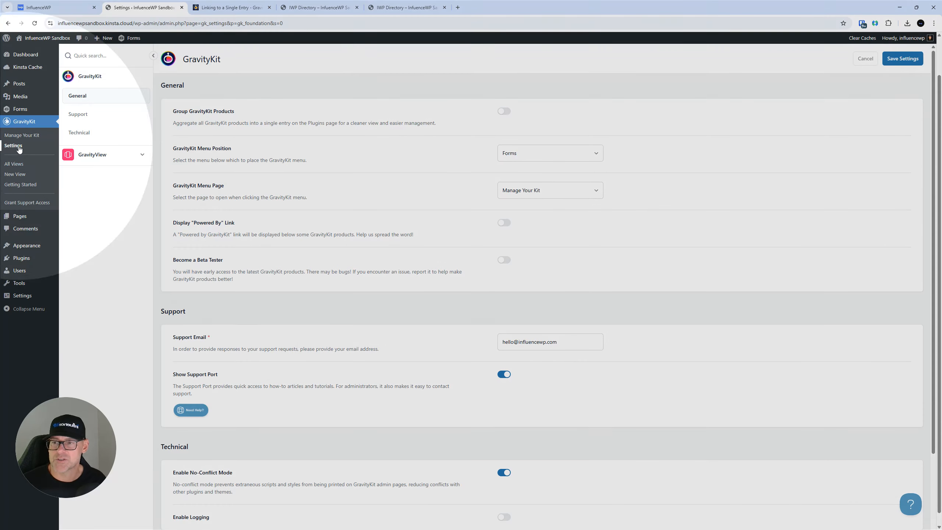
{"action": "left_click", "coordinate": [29, 136]}
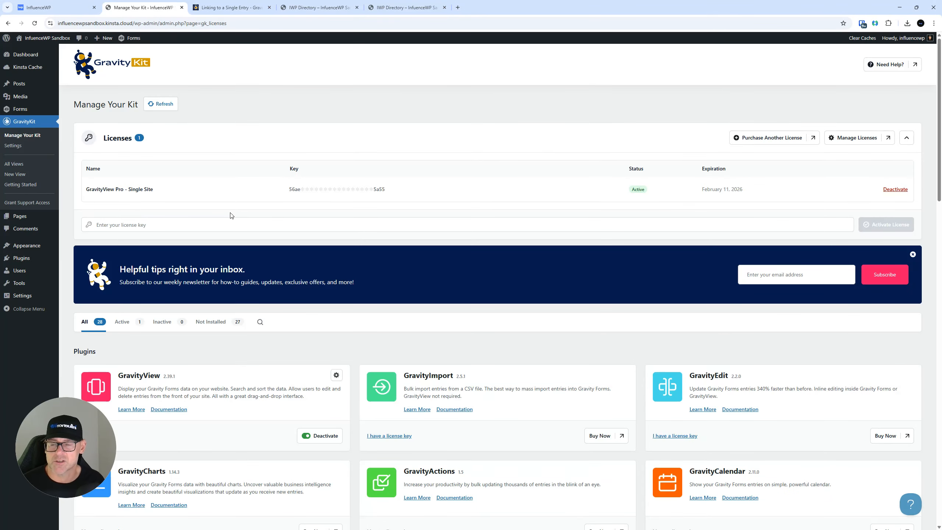
Scroll through the GravityView Pro licence table and the Plugins, Extensions, Layouts and Free sections
{"action": "scroll", "coordinate": [290, 252], "scroll_direction": "down", "scroll_amount": 7}
{"action": "scroll", "coordinate": [286, 255], "scroll_direction": "up", "scroll_amount": 5}
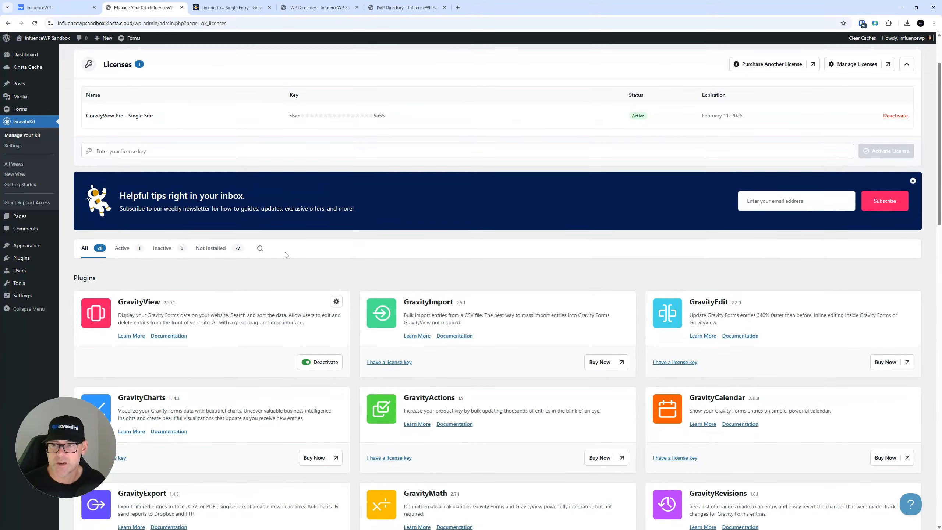
{"action": "scroll", "coordinate": [479, 179], "scroll_direction": "down", "scroll_amount": 3}
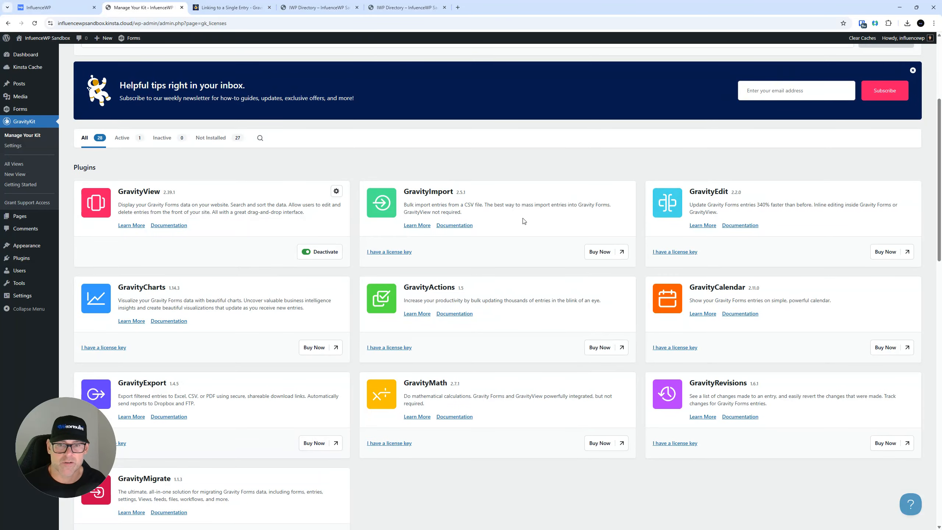
{"action": "scroll", "coordinate": [358, 313], "scroll_direction": "down", "scroll_amount": 1}
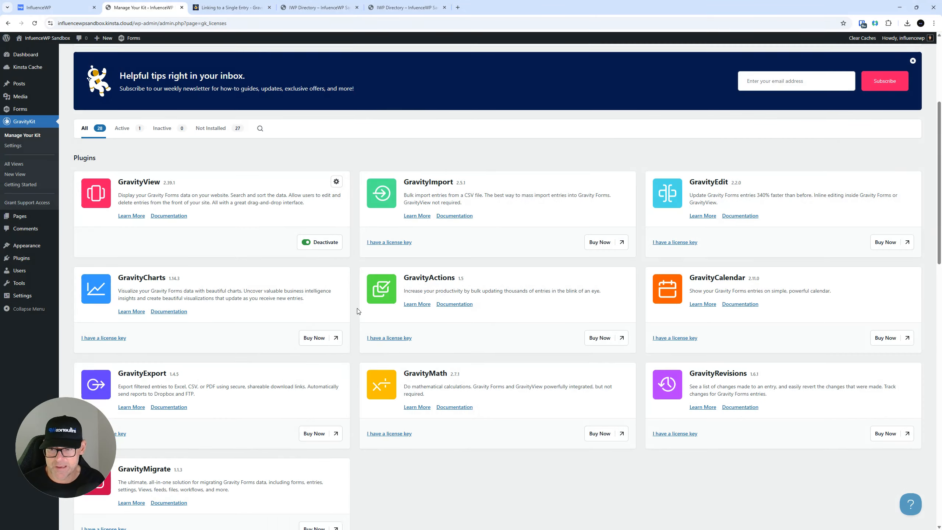
{"action": "scroll", "coordinate": [359, 311], "scroll_direction": "up", "scroll_amount": 5}
{"action": "scroll", "coordinate": [133, 267], "scroll_direction": "down", "scroll_amount": 12}
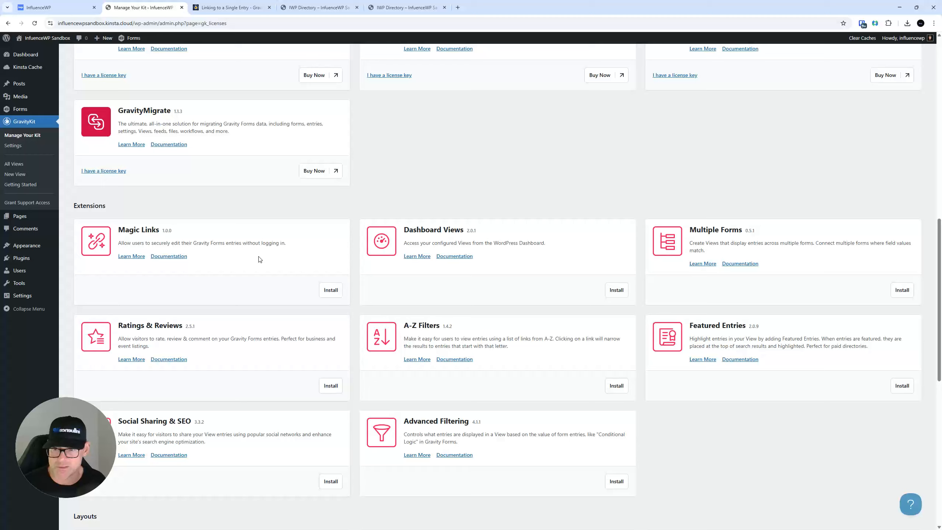
{"action": "scroll", "coordinate": [169, 234], "scroll_direction": "up", "scroll_amount": 11}
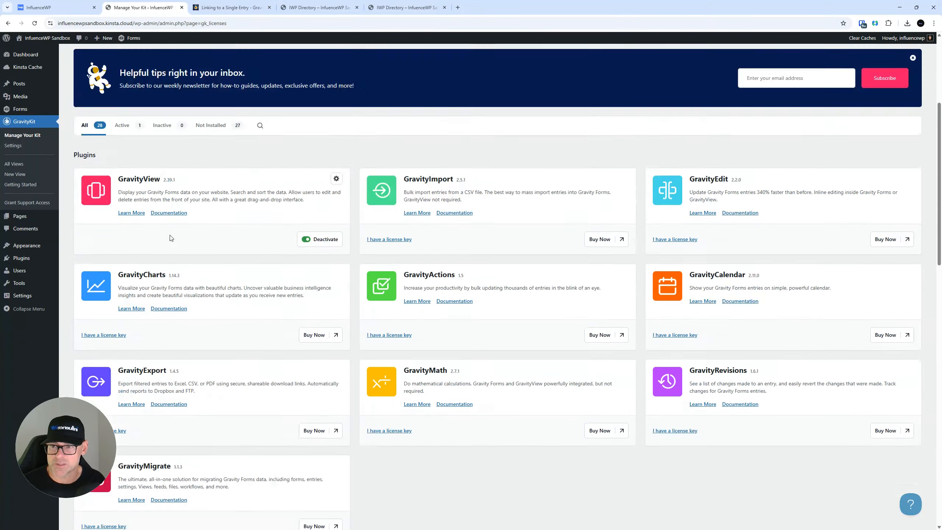
{"action": "scroll", "coordinate": [193, 234], "scroll_direction": "down", "scroll_amount": 11}
{"action": "scroll", "coordinate": [217, 231], "scroll_direction": "down", "scroll_amount": 3}
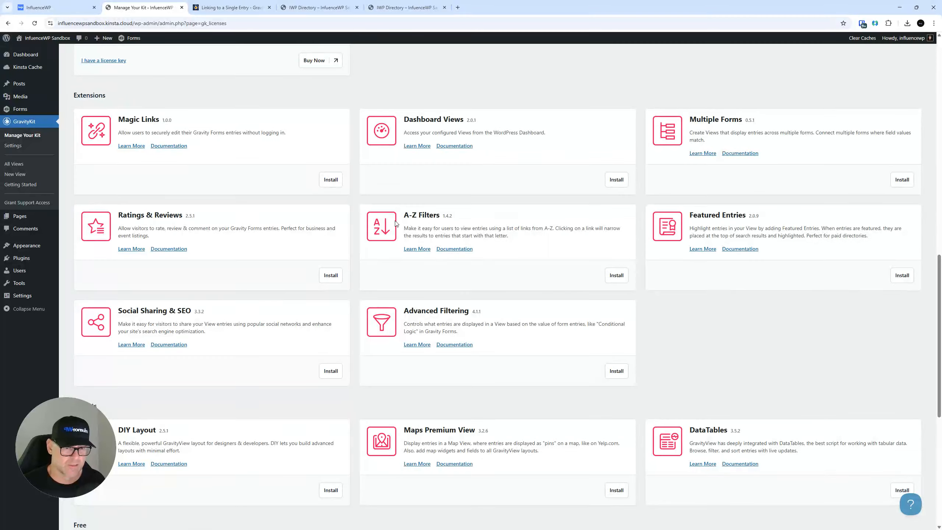
{"action": "scroll", "coordinate": [395, 223], "scroll_direction": "down", "scroll_amount": 4}
{"action": "scroll", "coordinate": [397, 223], "scroll_direction": "down", "scroll_amount": 5}
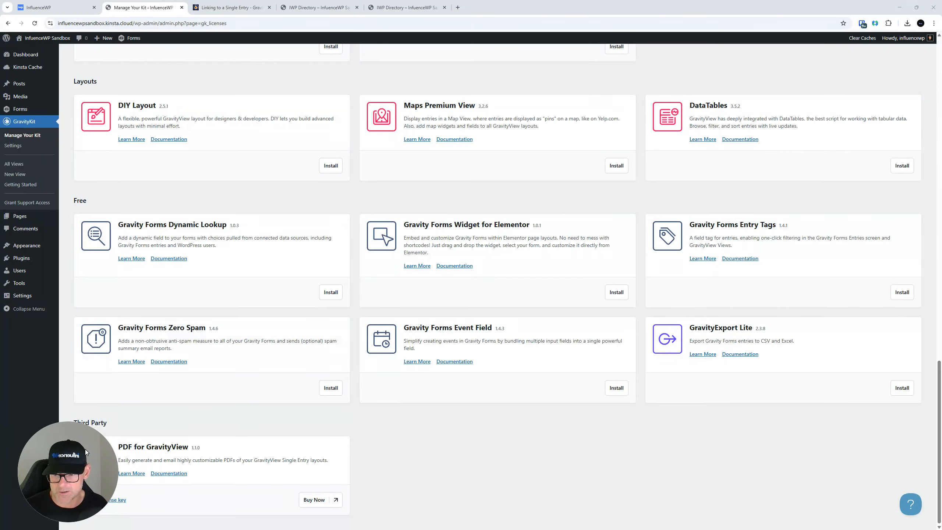
{"action": "scroll", "coordinate": [263, 263], "scroll_direction": "up", "scroll_amount": 20}
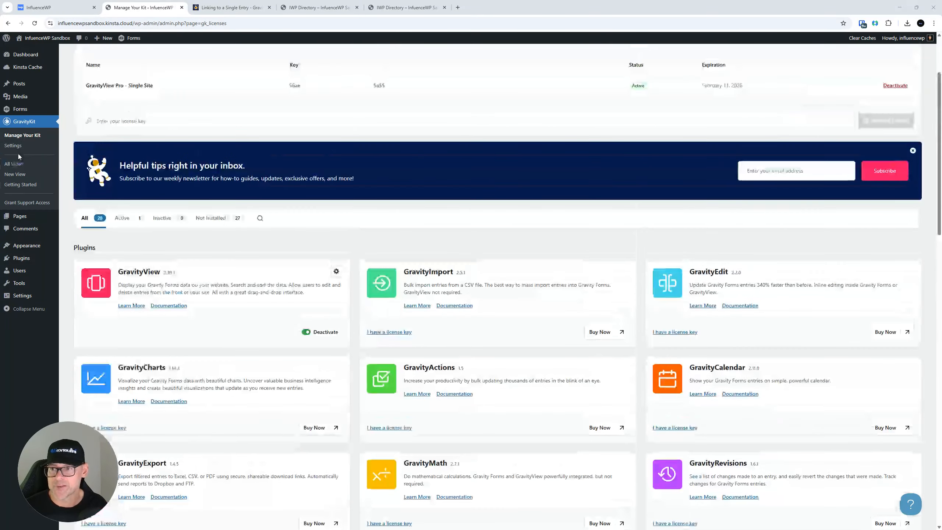
{"action": "left_click", "coordinate": [17, 147]}
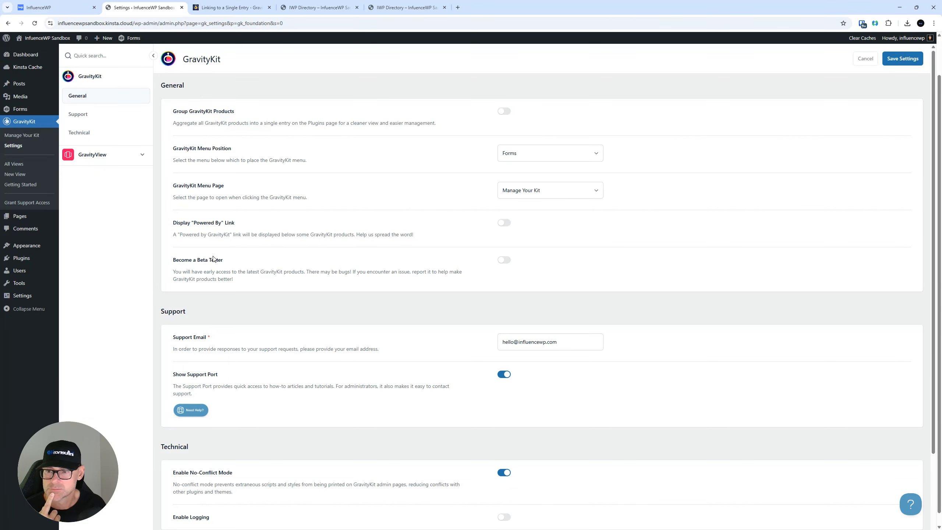
Browse the GravityKit settings' General, Support and Technical sections
{"action": "scroll", "coordinate": [290, 261], "scroll_direction": "down", "scroll_amount": 2}
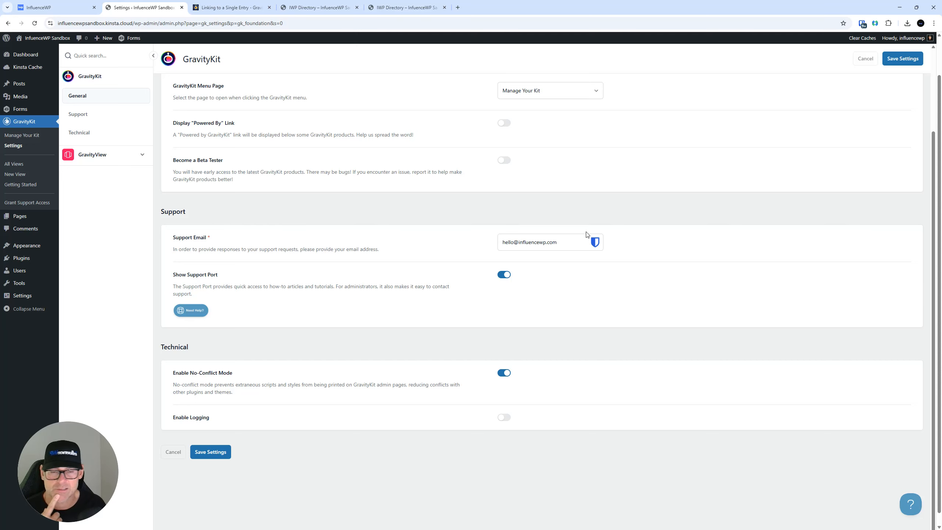
{"action": "scroll", "coordinate": [386, 307], "scroll_direction": "down", "scroll_amount": 1}
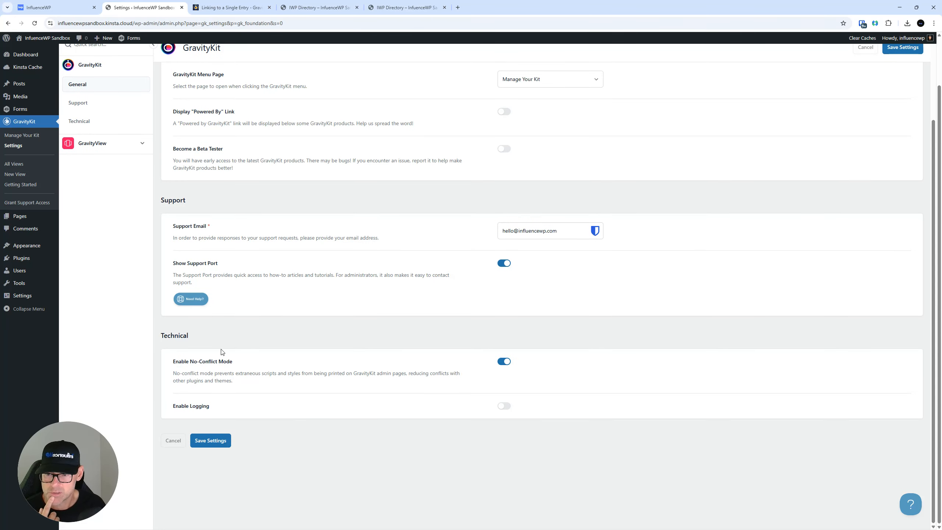
{"action": "scroll", "coordinate": [289, 393], "scroll_direction": "up", "scroll_amount": 3}
{"action": "left_click", "coordinate": [91, 102]}
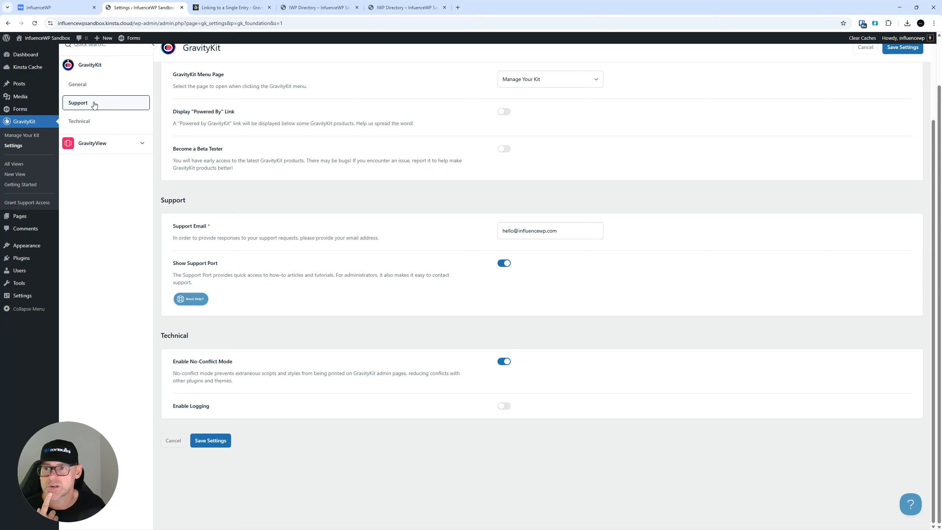
{"action": "scroll", "coordinate": [295, 284], "scroll_direction": "up", "scroll_amount": 3}
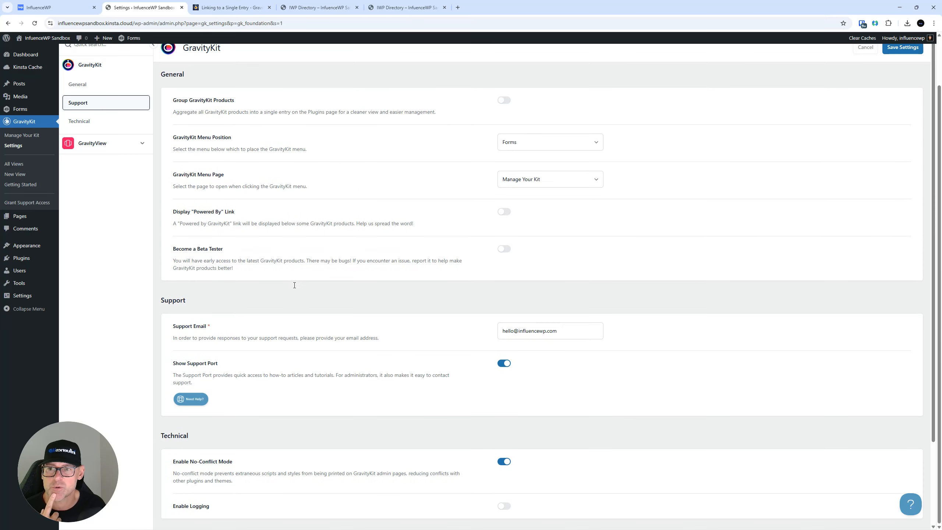
{"action": "left_click", "coordinate": [96, 106]}
{"action": "left_click", "coordinate": [86, 88]}
{"action": "left_click", "coordinate": [85, 113]}
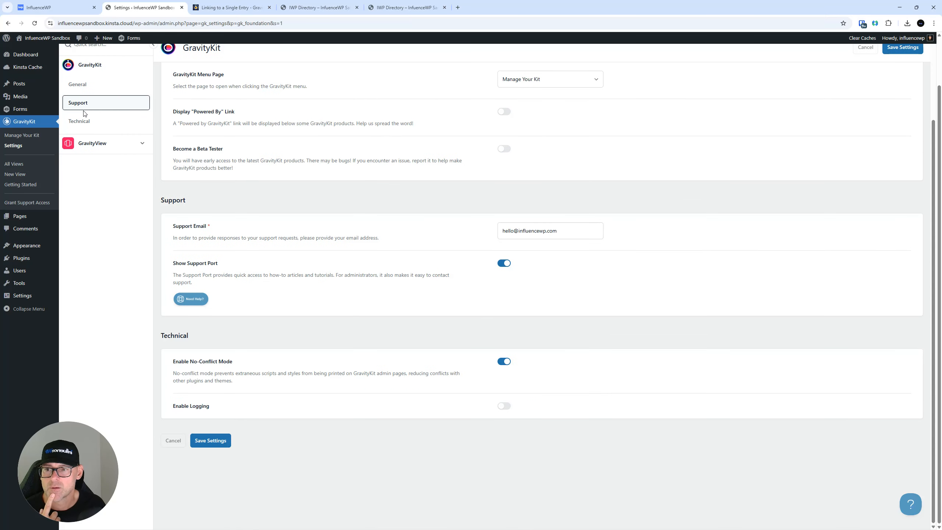
{"action": "scroll", "coordinate": [309, 205], "scroll_direction": "up", "scroll_amount": 3}
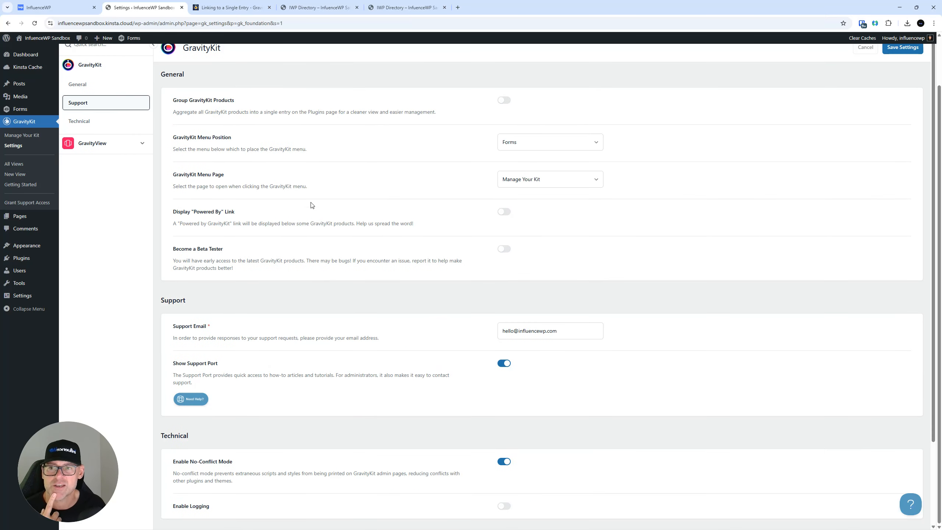
{"action": "left_click", "coordinate": [91, 106]}
{"action": "left_click", "coordinate": [88, 92]}
{"action": "left_click", "coordinate": [88, 121]}
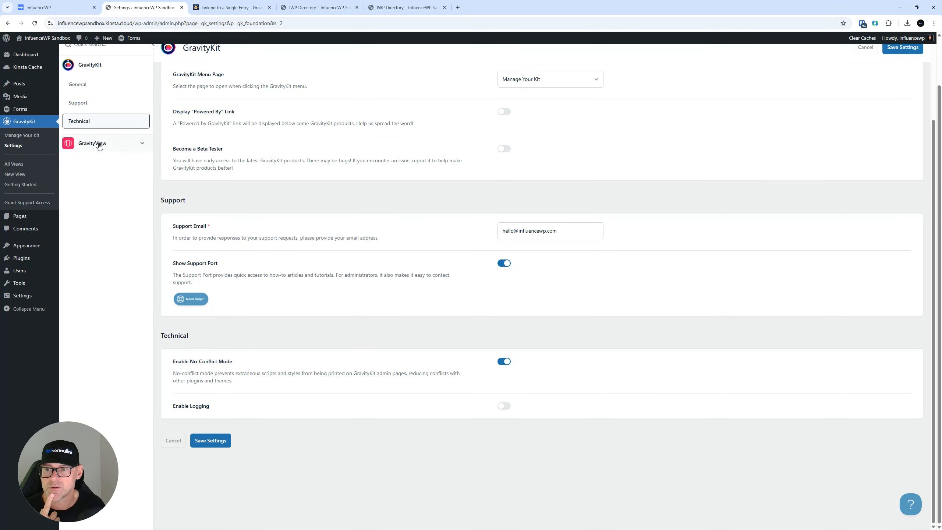
Review the GravityView settings section
{"action": "left_click", "coordinate": [142, 144]}
{"action": "scroll", "coordinate": [456, 278], "scroll_direction": "up", "scroll_amount": 1}
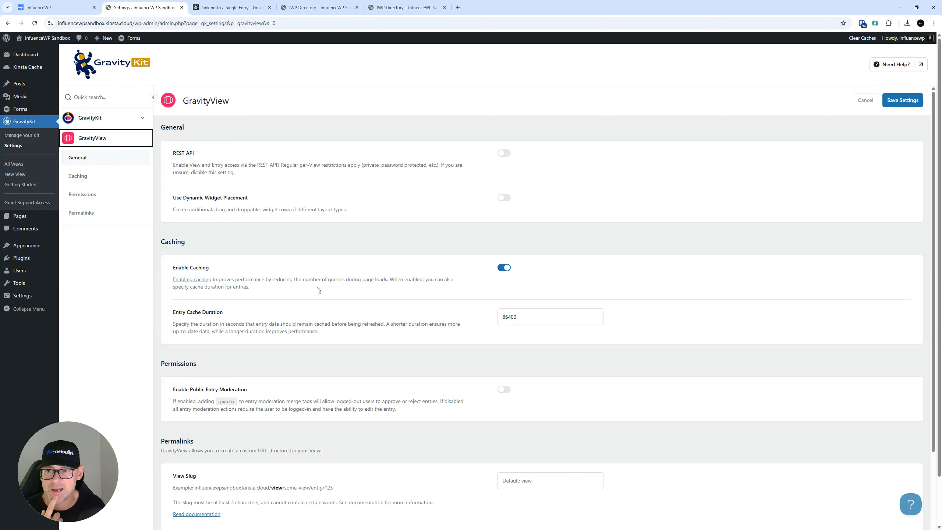
{"action": "scroll", "coordinate": [305, 278], "scroll_direction": "down", "scroll_amount": 3}
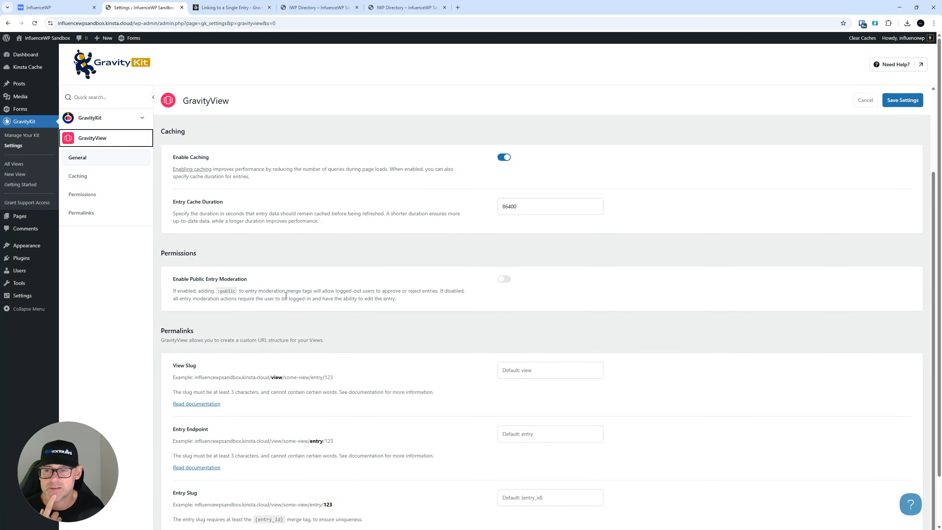
{"action": "scroll", "coordinate": [307, 308], "scroll_direction": "down", "scroll_amount": 2}
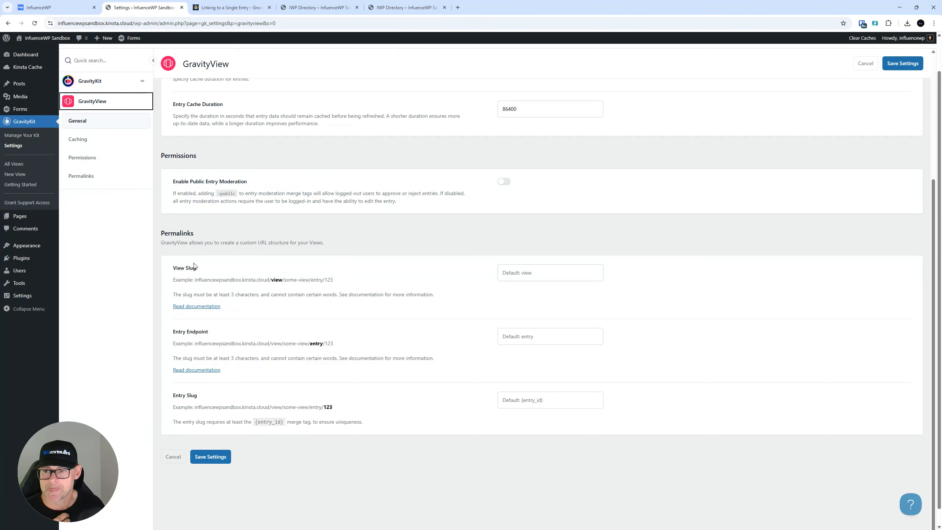
{"action": "scroll", "coordinate": [275, 218], "scroll_direction": "down", "scroll_amount": 1}
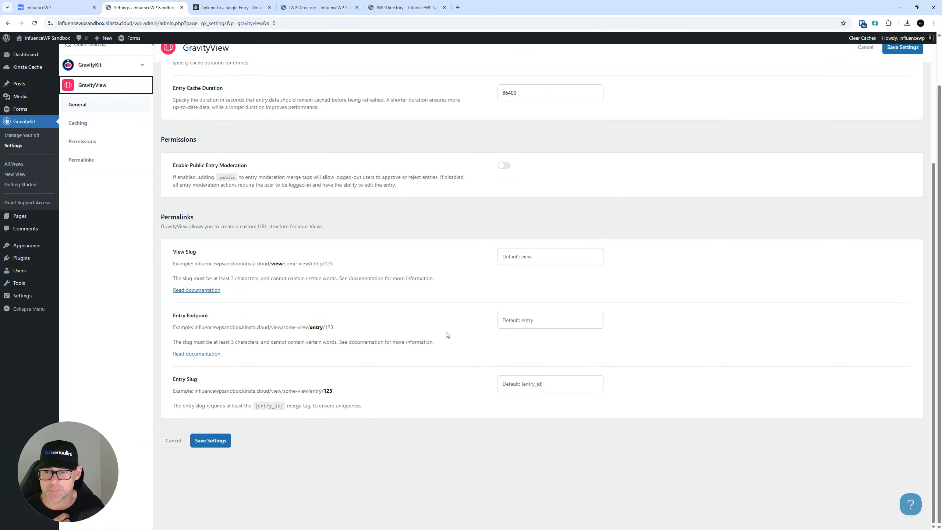
{"action": "scroll", "coordinate": [343, 369], "scroll_direction": "up", "scroll_amount": 5}
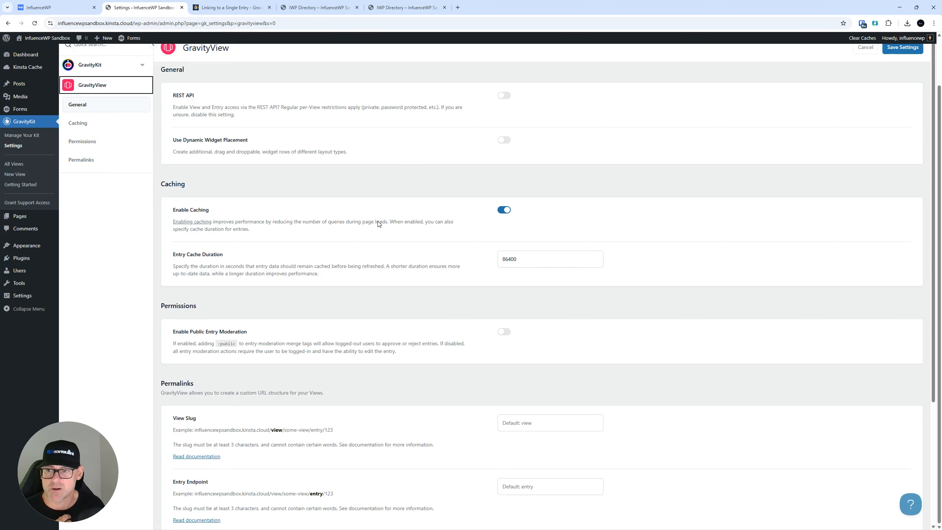
{"action": "scroll", "coordinate": [378, 224], "scroll_direction": "down", "scroll_amount": 3}
Switch between GravityKit and GravityView settings, then list All Views showing IWP Directory on Business Listing
{"action": "left_click", "coordinate": [14, 165]}
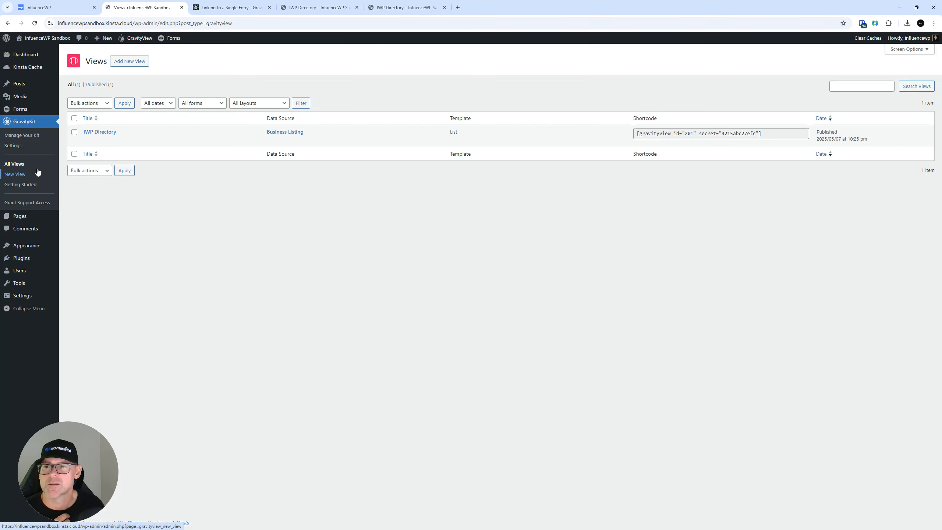
{"action": "left_click", "coordinate": [7, 23]}
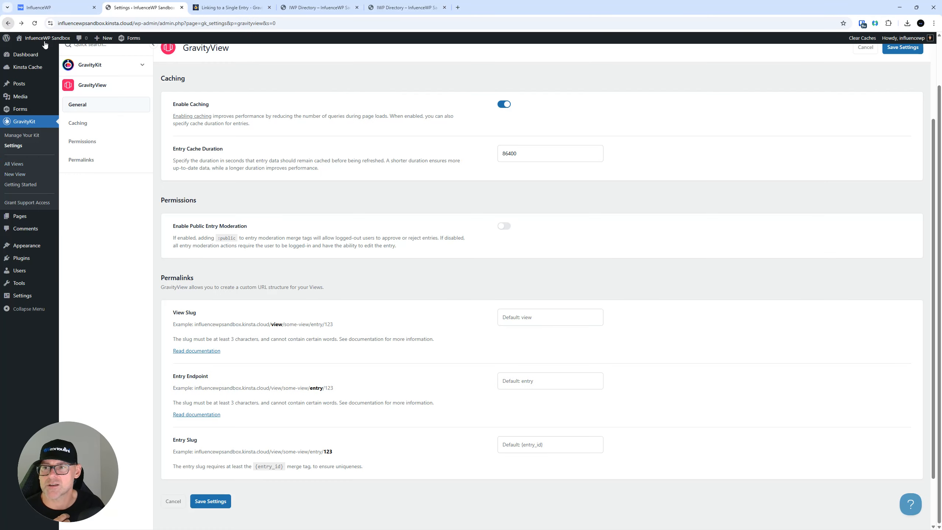
{"action": "scroll", "coordinate": [145, 126], "scroll_direction": "up", "scroll_amount": 2}
{"action": "left_click", "coordinate": [145, 125]}
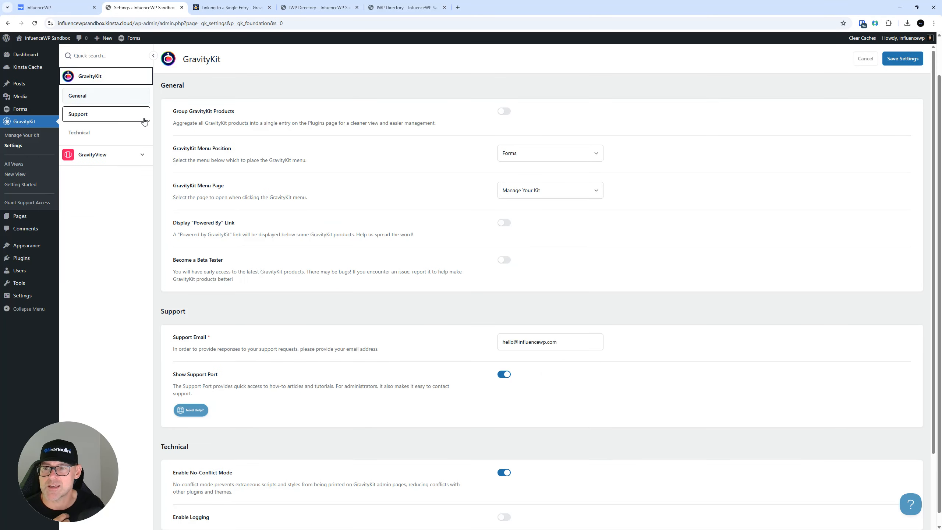
{"action": "left_click", "coordinate": [130, 154]}
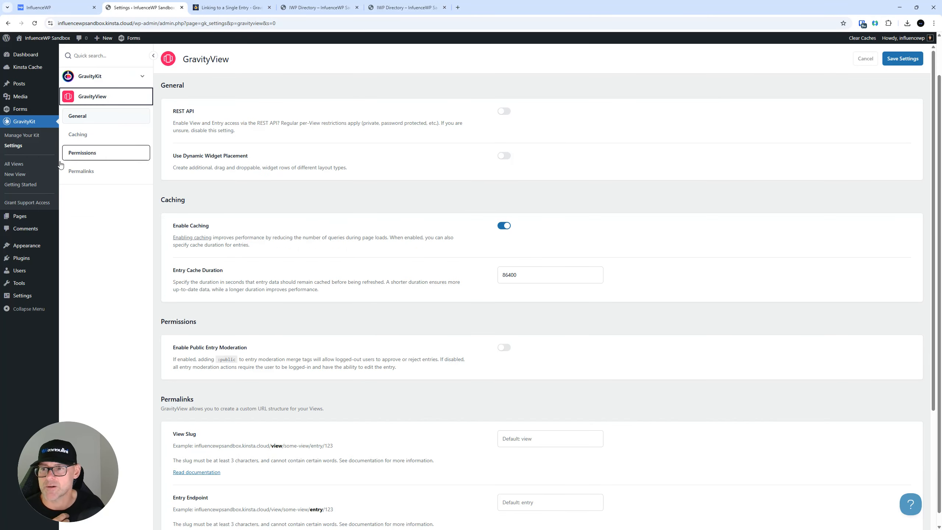
{"action": "left_click", "coordinate": [17, 146]}
{"action": "left_click", "coordinate": [16, 164]}
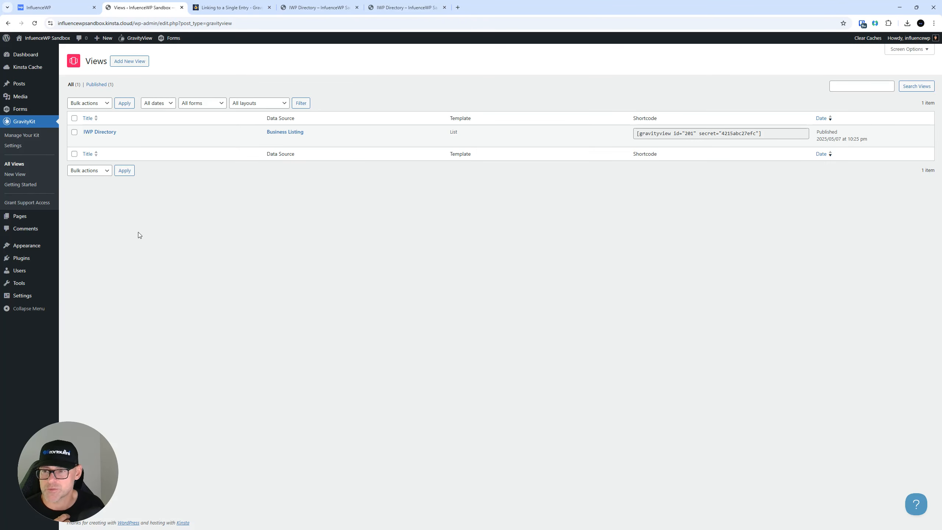
Read the GravityView getting started guide and its changelog
{"action": "left_click", "coordinate": [30, 185]}
{"action": "scroll", "coordinate": [131, 168], "scroll_direction": "down", "scroll_amount": 6}
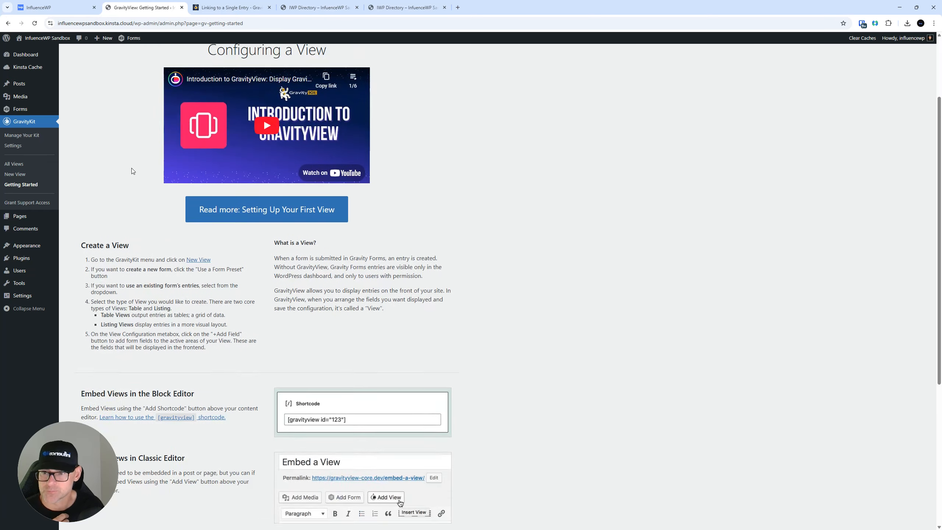
{"action": "scroll", "coordinate": [132, 168], "scroll_direction": "down", "scroll_amount": 3}
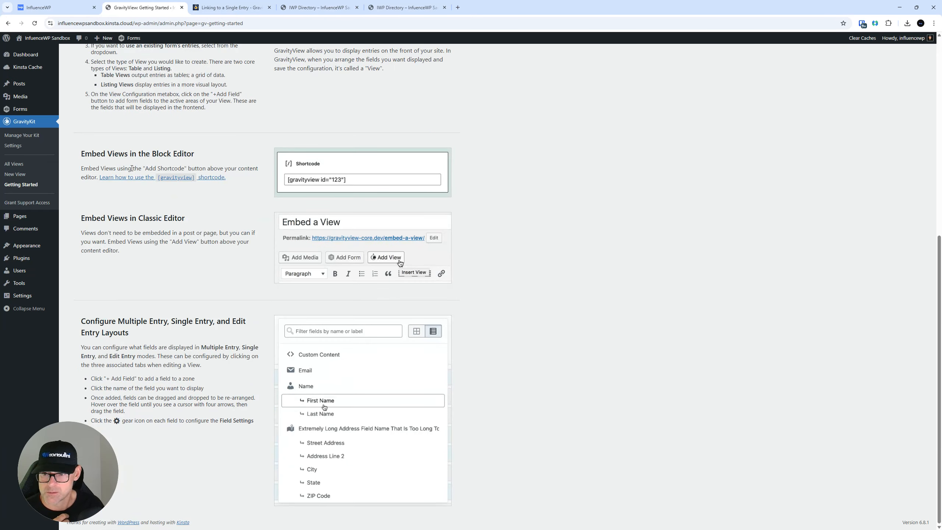
{"action": "scroll", "coordinate": [132, 168], "scroll_direction": "up", "scroll_amount": 9}
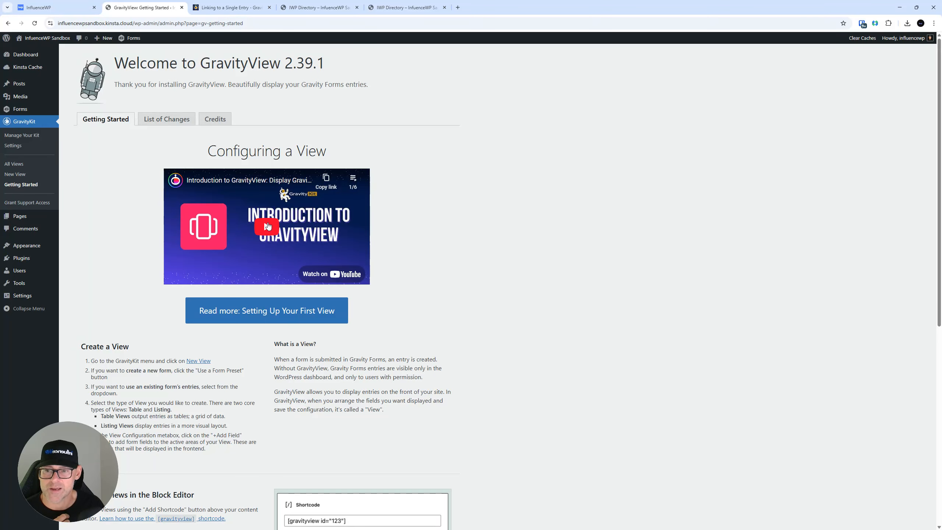
{"action": "left_click", "coordinate": [165, 121]}
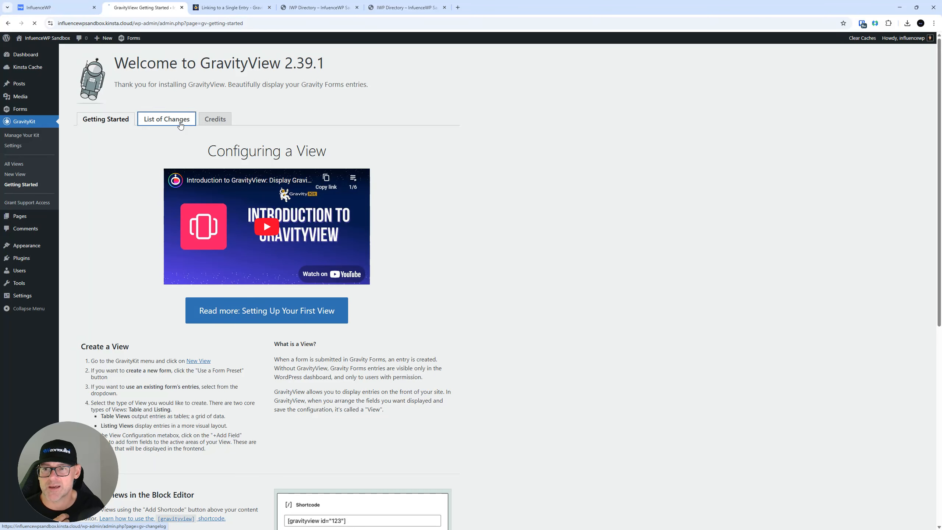
{"action": "scroll", "coordinate": [193, 152], "scroll_direction": "down", "scroll_amount": 4}
{"action": "scroll", "coordinate": [215, 123], "scroll_direction": "up", "scroll_amount": 4}
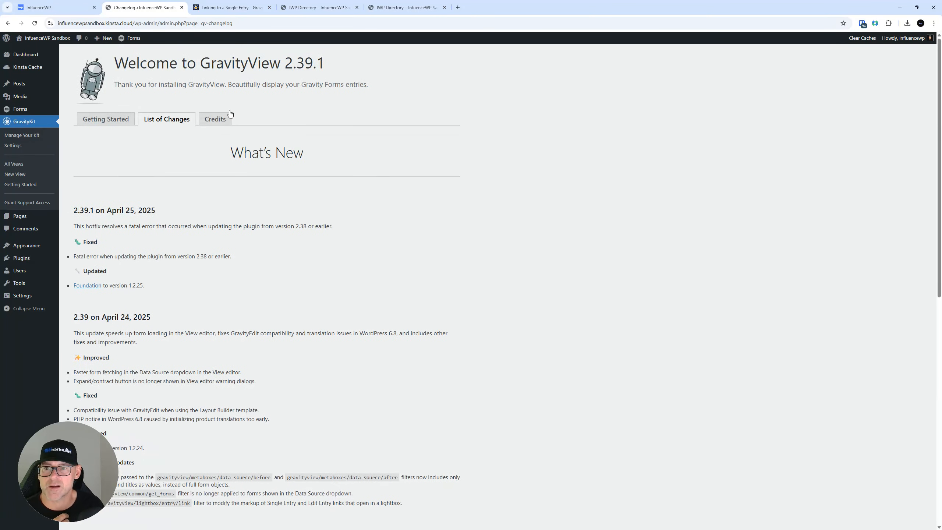
Check the support access page, then return to Manage Your Kit's GravityView Pro licence
{"action": "left_click", "coordinate": [21, 204]}
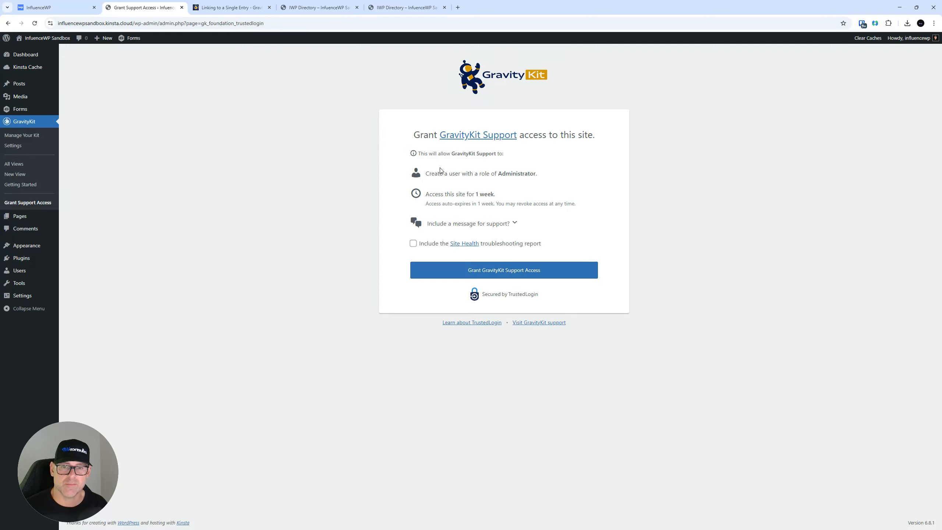
{"action": "left_click", "coordinate": [32, 138]}
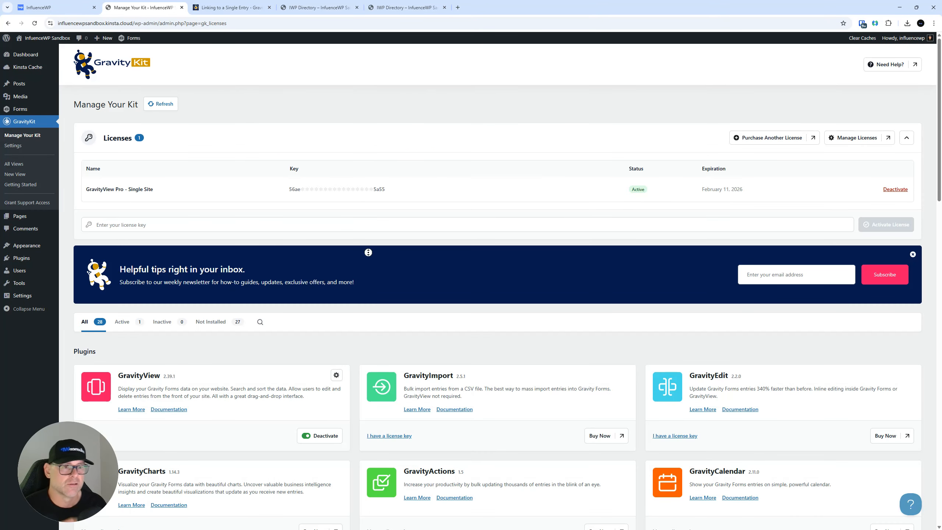
{"action": "right_click", "coordinate": [376, 244]}
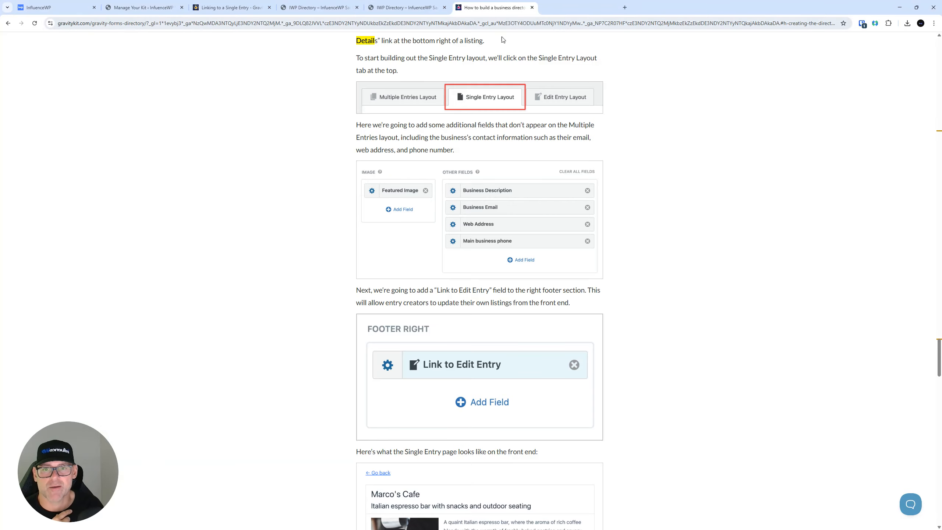
From the business directory article, go to Products > GravityView and launch Start Building with GravityView
{"action": "scroll", "coordinate": [333, 76], "scroll_direction": "up", "scroll_amount": 10}
{"action": "scroll", "coordinate": [733, 221], "scroll_direction": "up", "scroll_amount": 20}
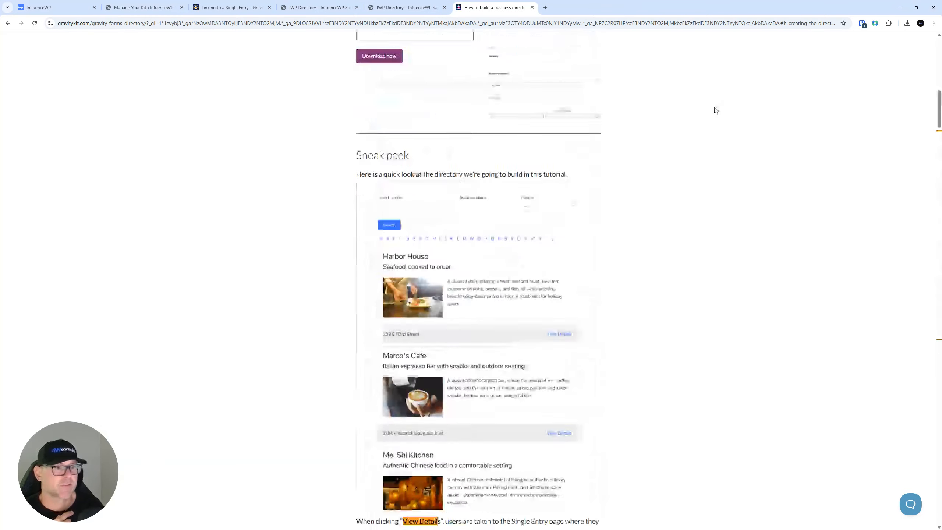
{"action": "scroll", "coordinate": [712, 112], "scroll_direction": "up", "scroll_amount": 10}
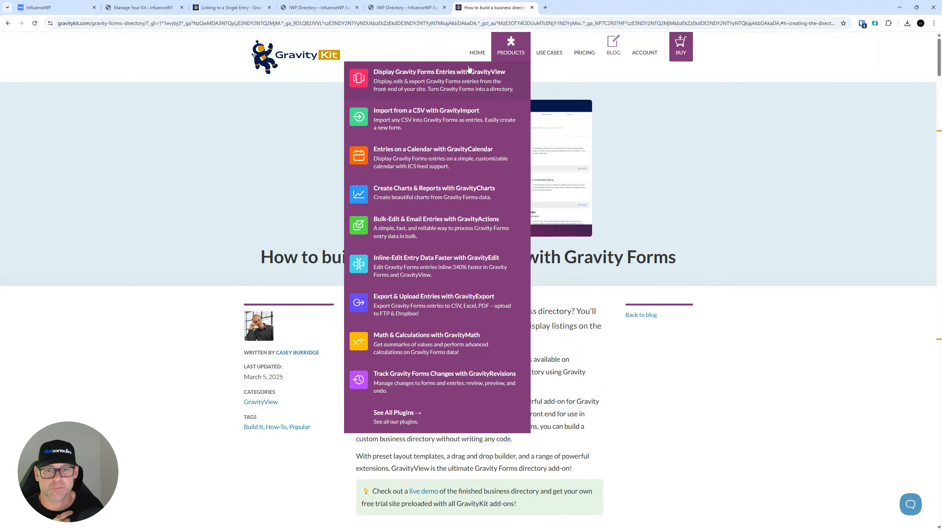
{"action": "scroll", "coordinate": [260, 257], "scroll_direction": "down", "scroll_amount": 4}
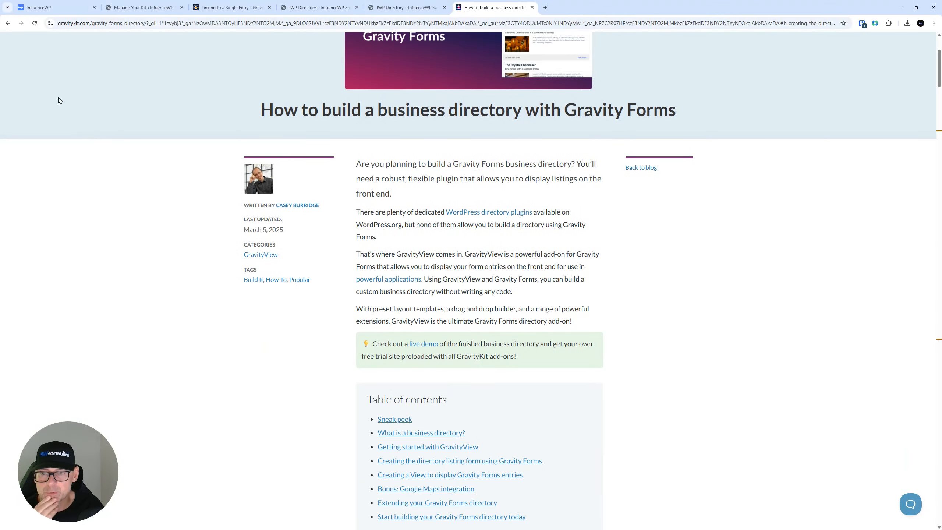
{"action": "left_click", "coordinate": [8, 23]}
{"action": "scroll", "coordinate": [349, 236], "scroll_direction": "up", "scroll_amount": 5}
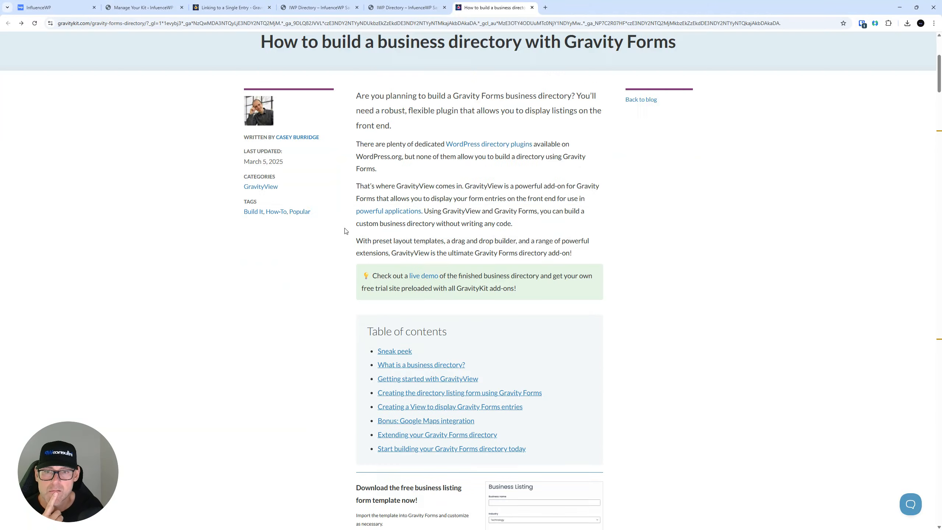
{"action": "scroll", "coordinate": [345, 231], "scroll_direction": "up", "scroll_amount": 5}
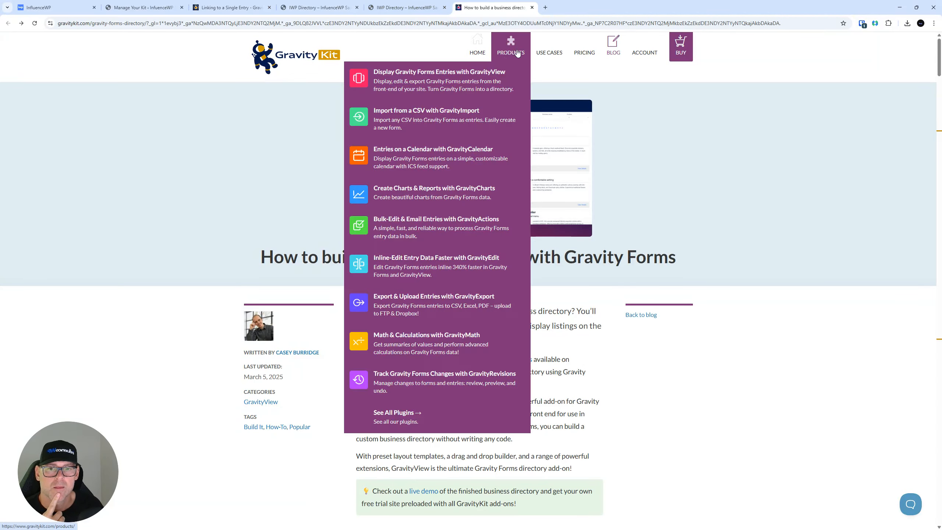
{"action": "mouse_move", "coordinate": [511, 52]}
{"action": "left_click", "coordinate": [496, 74]}
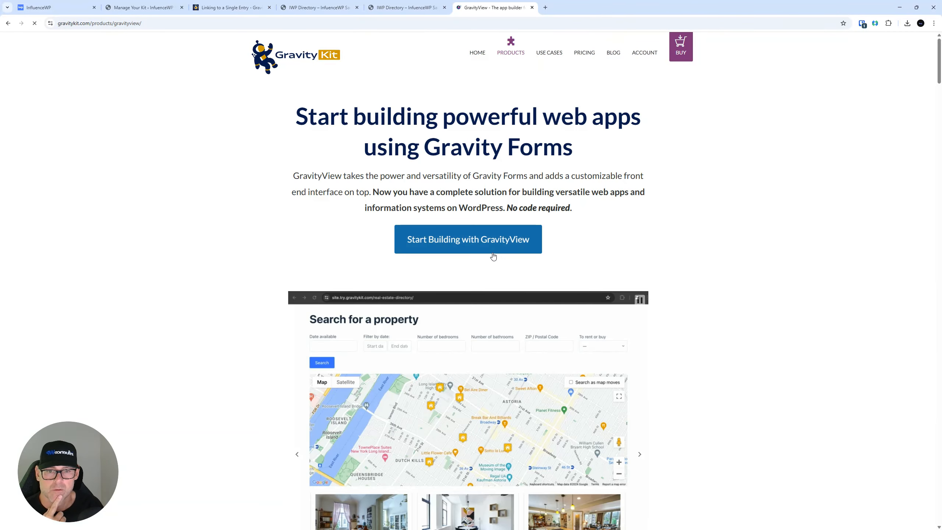
{"action": "scroll", "coordinate": [493, 256], "scroll_direction": "down", "scroll_amount": 10}
{"action": "left_click", "coordinate": [481, 282]}
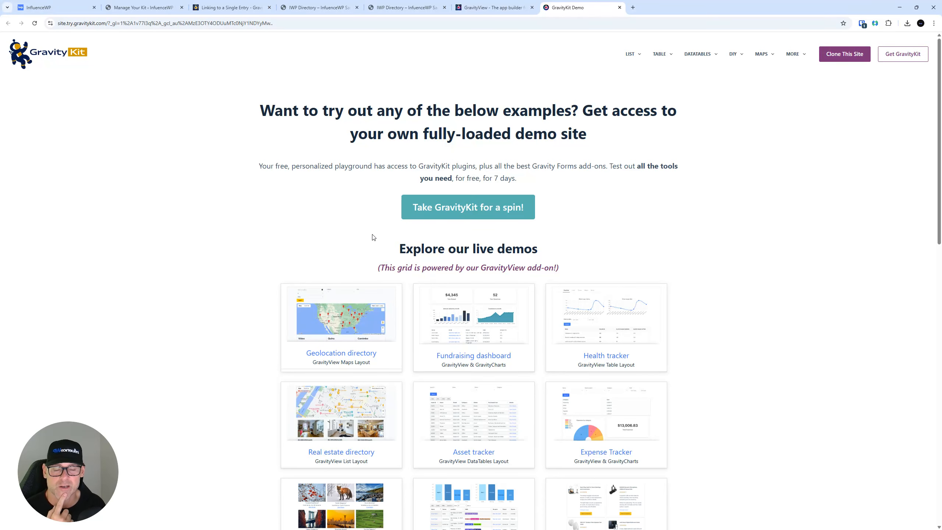
Scroll through the GravityKit Demo site's grid of live demo examples
{"action": "scroll", "coordinate": [240, 230], "scroll_direction": "down", "scroll_amount": 2}
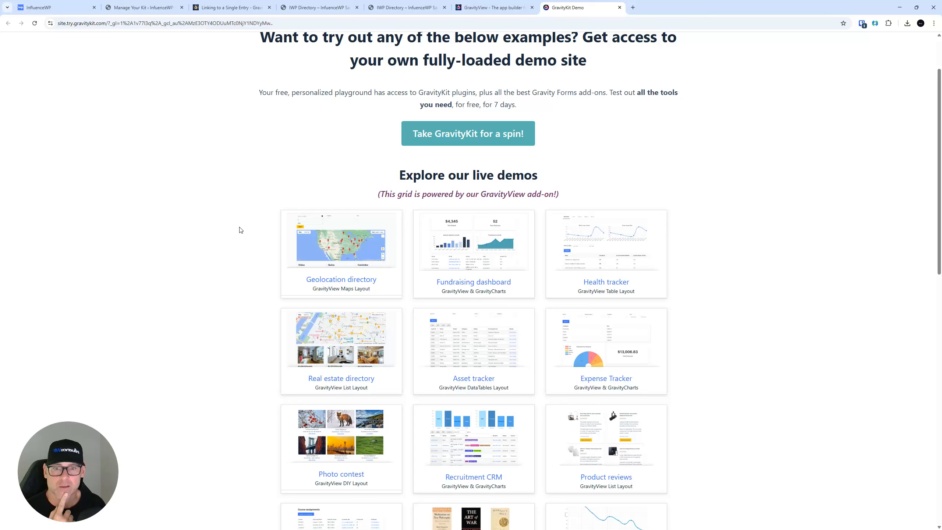
{"action": "scroll", "coordinate": [303, 89], "scroll_direction": "up", "scroll_amount": 2}
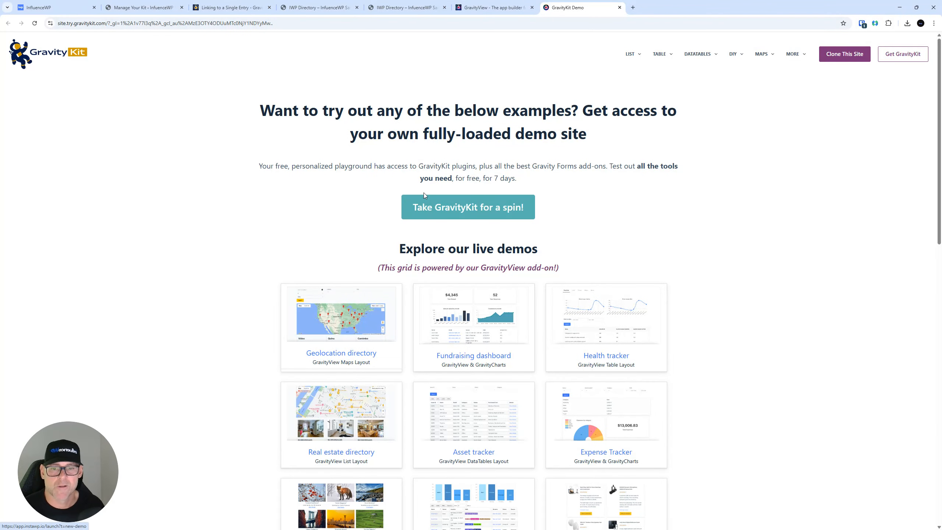
{"action": "scroll", "coordinate": [353, 164], "scroll_direction": "down", "scroll_amount": 4}
{"action": "scroll", "coordinate": [344, 189], "scroll_direction": "down", "scroll_amount": 10}
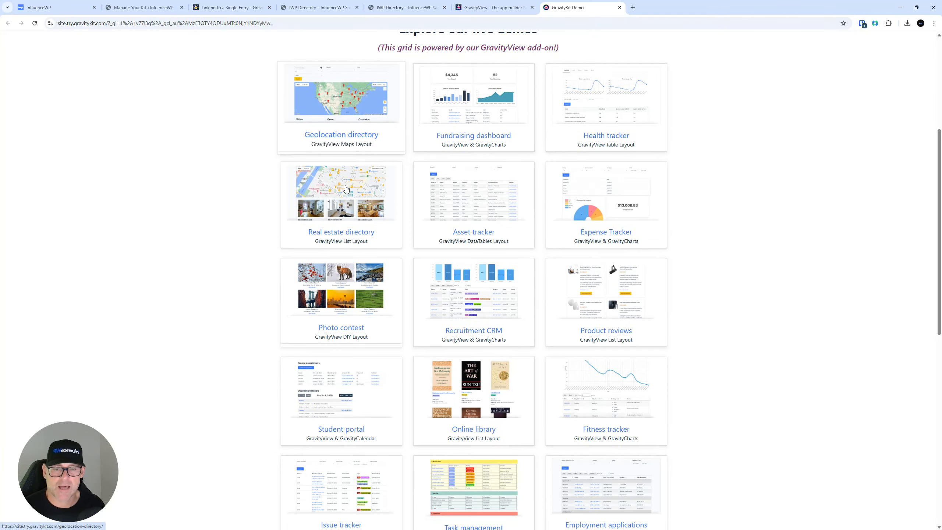
{"action": "scroll", "coordinate": [345, 189], "scroll_direction": "up", "scroll_amount": 4}
{"action": "scroll", "coordinate": [349, 189], "scroll_direction": "down", "scroll_amount": 6}
{"action": "scroll", "coordinate": [352, 190], "scroll_direction": "down", "scroll_amount": 3}
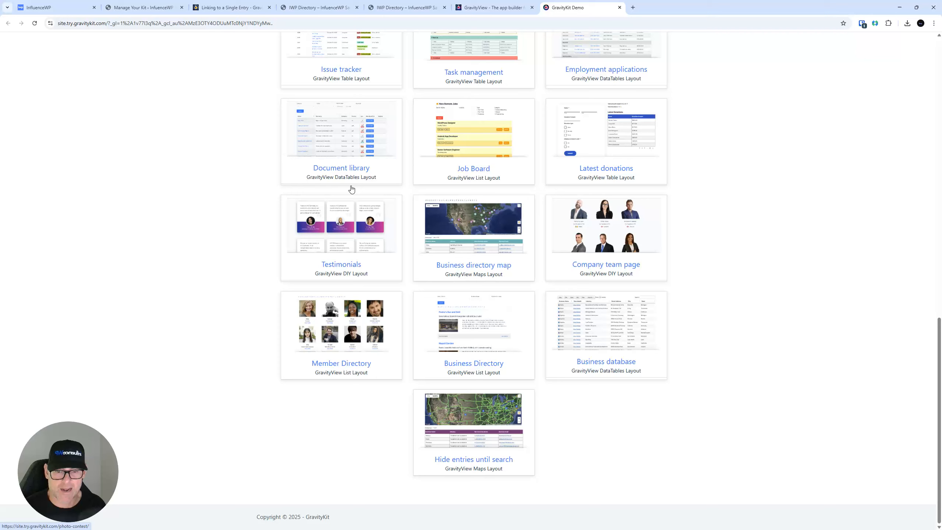
{"action": "scroll", "coordinate": [506, 329], "scroll_direction": "up", "scroll_amount": 2}
{"action": "scroll", "coordinate": [506, 325], "scroll_direction": "down", "scroll_amount": 2}
{"action": "left_click", "coordinate": [492, 323]}
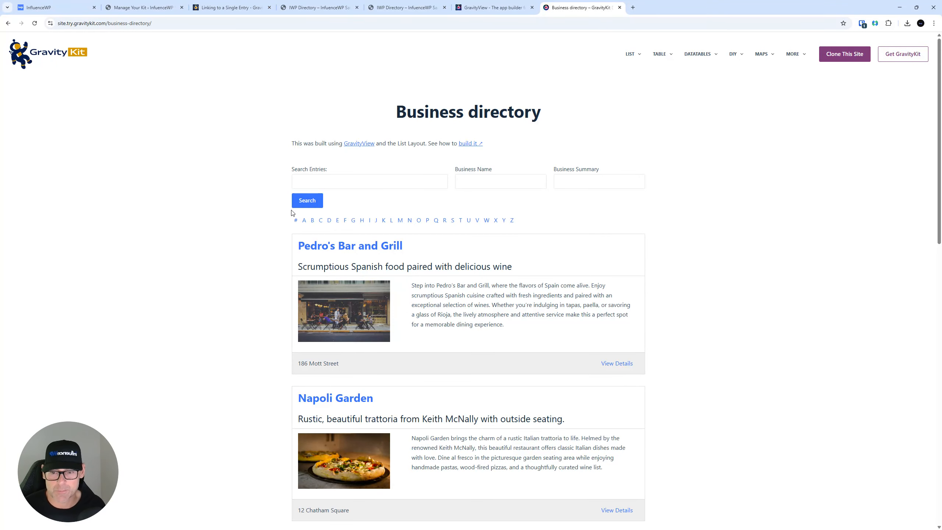
{"action": "scroll", "coordinate": [293, 212], "scroll_direction": "down", "scroll_amount": 3}
{"action": "scroll", "coordinate": [287, 212], "scroll_direction": "up", "scroll_amount": 3}
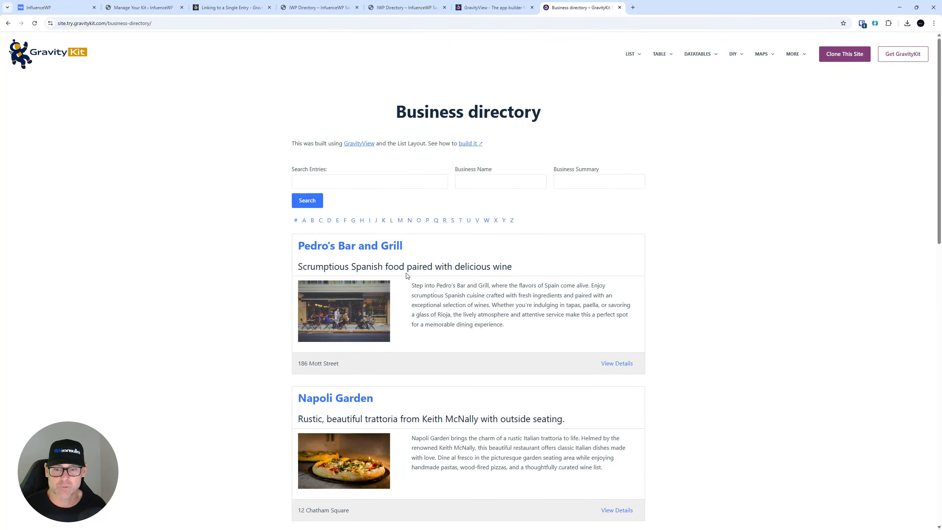
{"action": "scroll", "coordinate": [407, 275], "scroll_direction": "down", "scroll_amount": 10}
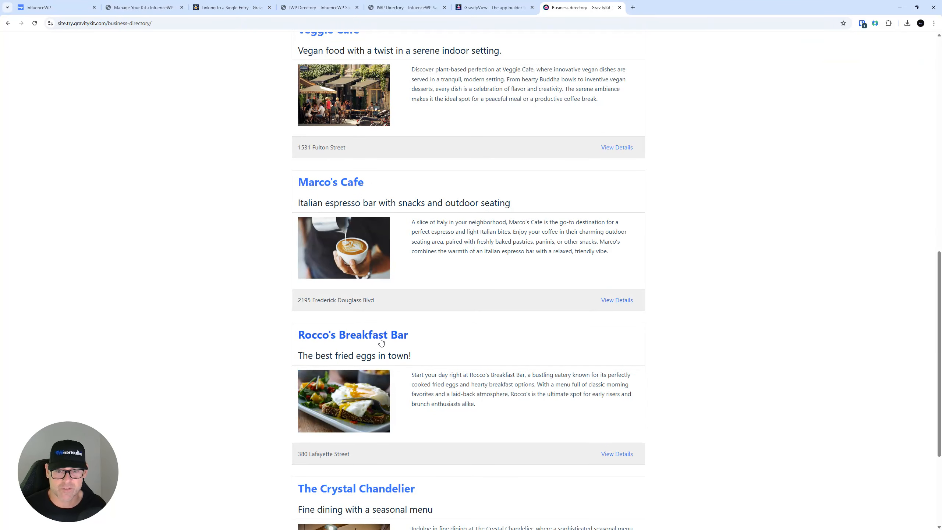
{"action": "scroll", "coordinate": [381, 343], "scroll_direction": "up", "scroll_amount": 10}
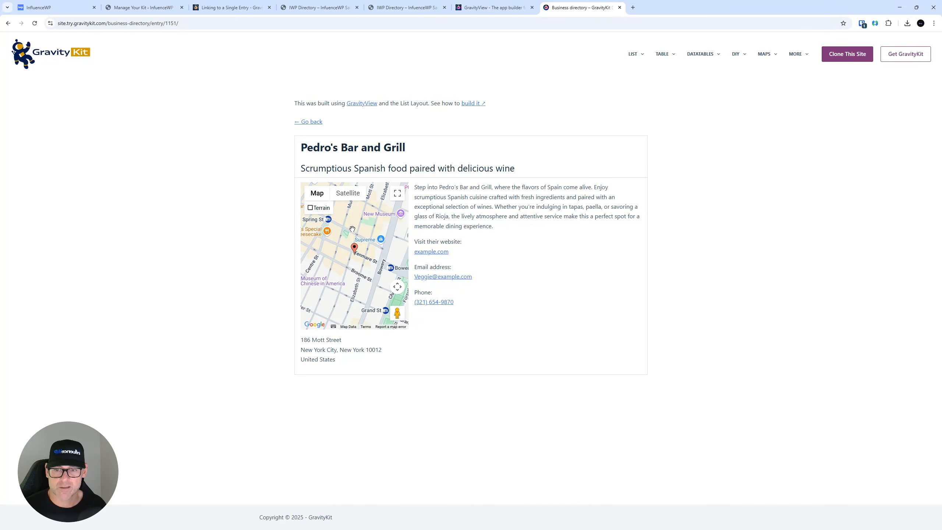
{"action": "left_click", "coordinate": [7, 24]}
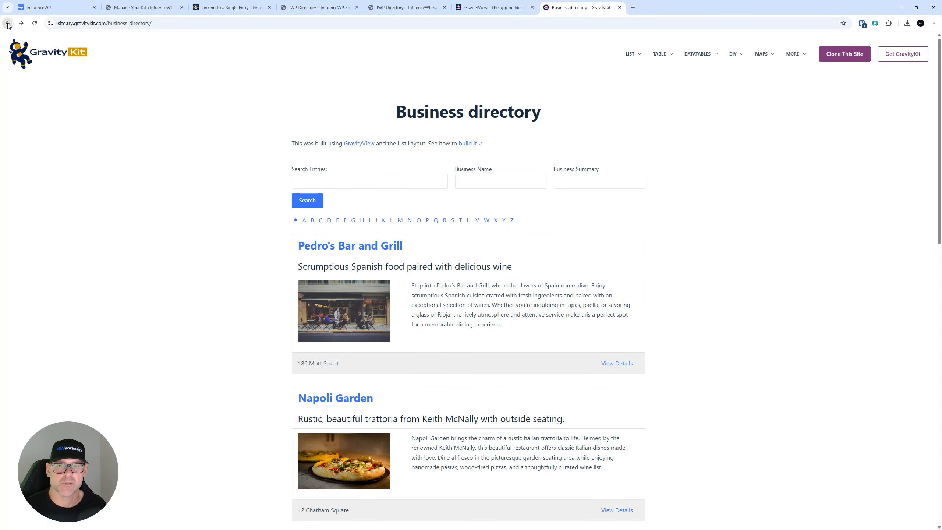
{"action": "left_click", "coordinate": [8, 23]}
{"action": "scroll", "coordinate": [210, 202], "scroll_direction": "up", "scroll_amount": 8}
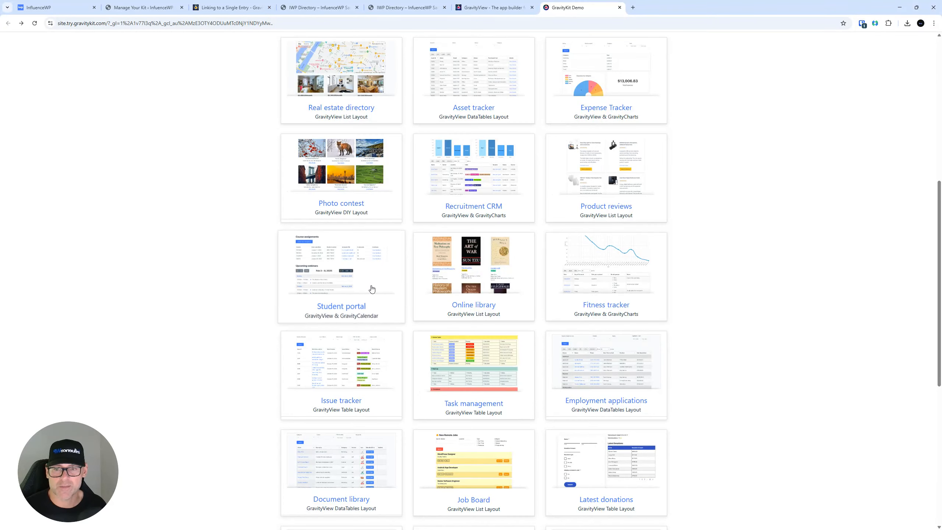
{"action": "scroll", "coordinate": [369, 290], "scroll_direction": "down", "scroll_amount": 5}
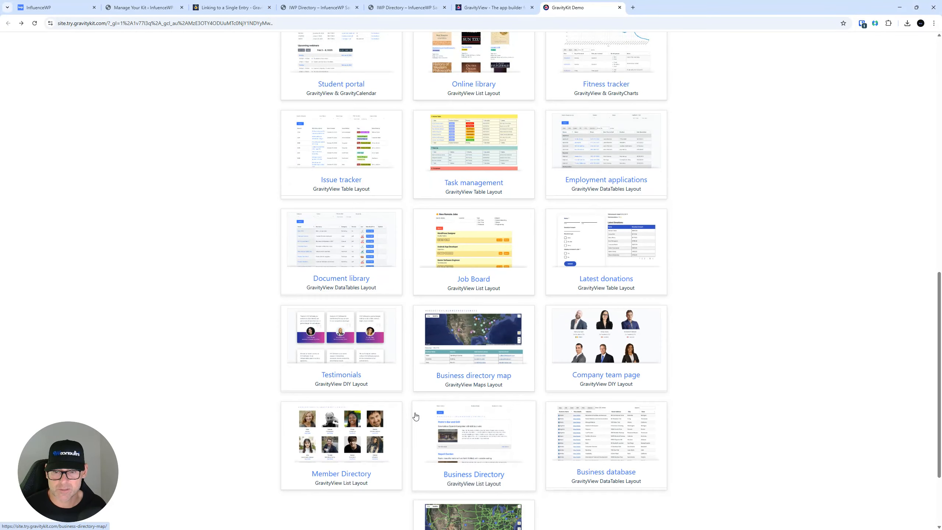
{"action": "left_click", "coordinate": [350, 432]}
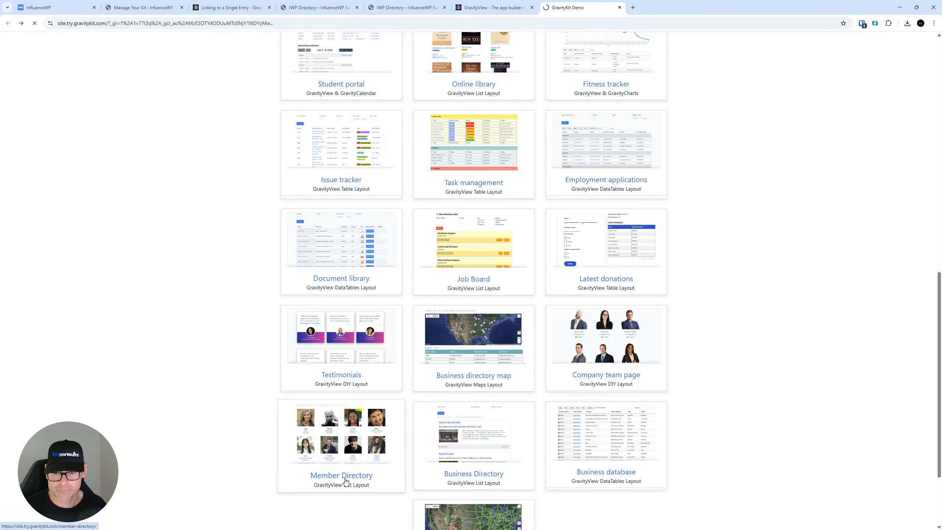
{"action": "scroll", "coordinate": [208, 261], "scroll_direction": "down", "scroll_amount": 1}
{"action": "scroll", "coordinate": [207, 261], "scroll_direction": "down", "scroll_amount": 7}
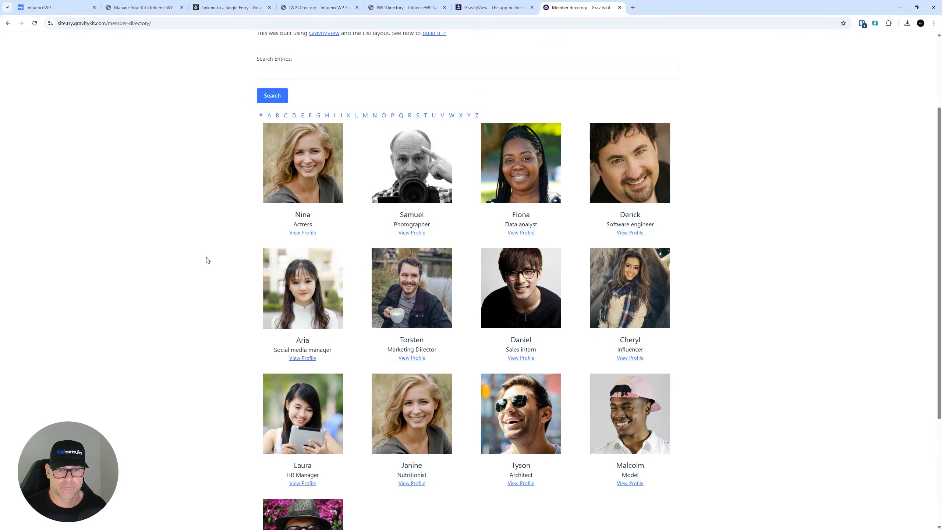
{"action": "scroll", "coordinate": [223, 246], "scroll_direction": "up", "scroll_amount": 8}
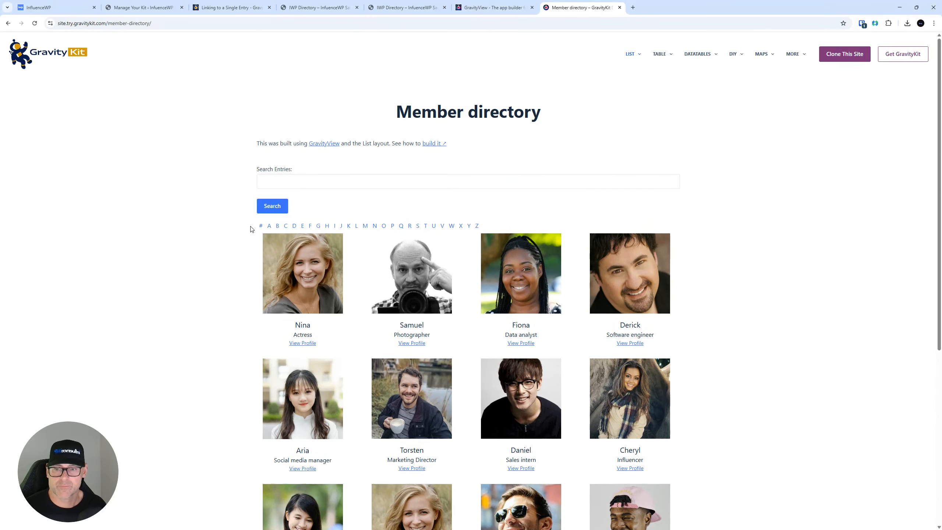
{"action": "left_click", "coordinate": [319, 269]}
{"action": "left_click", "coordinate": [910, 122]}
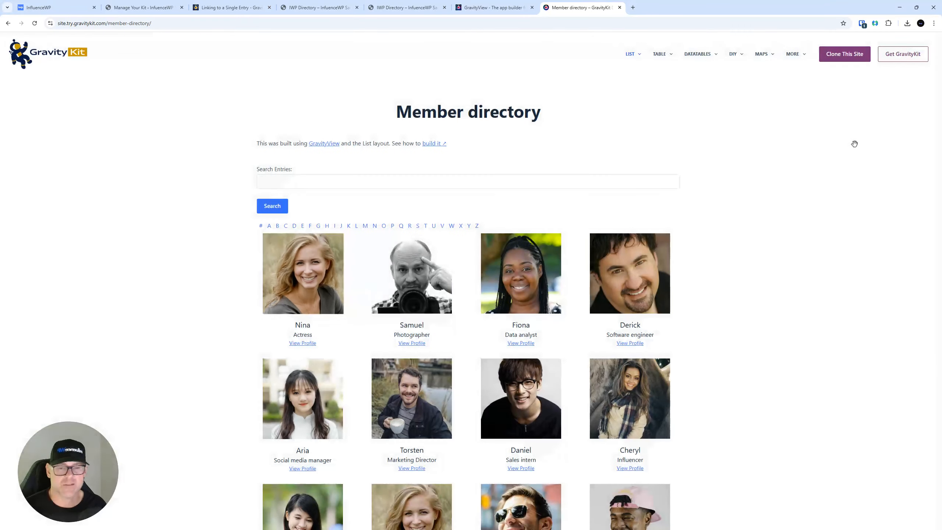
{"action": "left_click", "coordinate": [304, 345]}
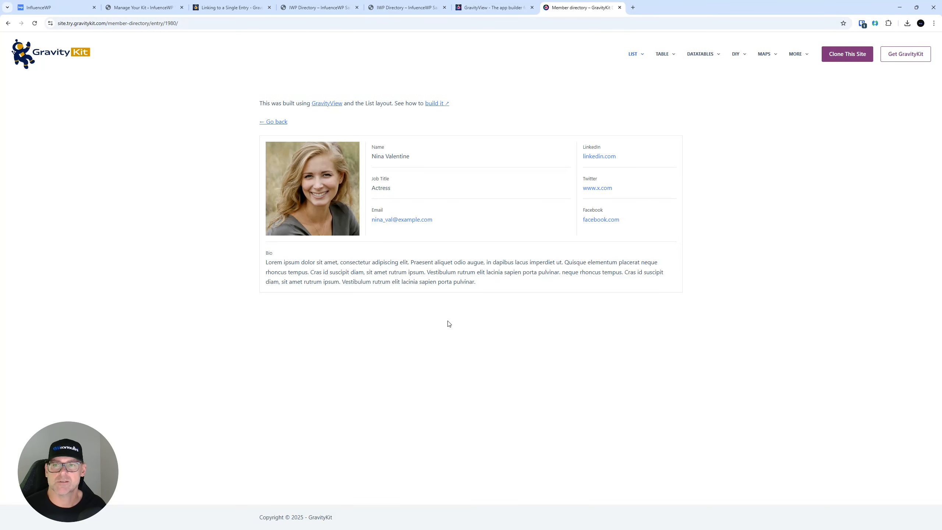
{"action": "left_click", "coordinate": [8, 23]}
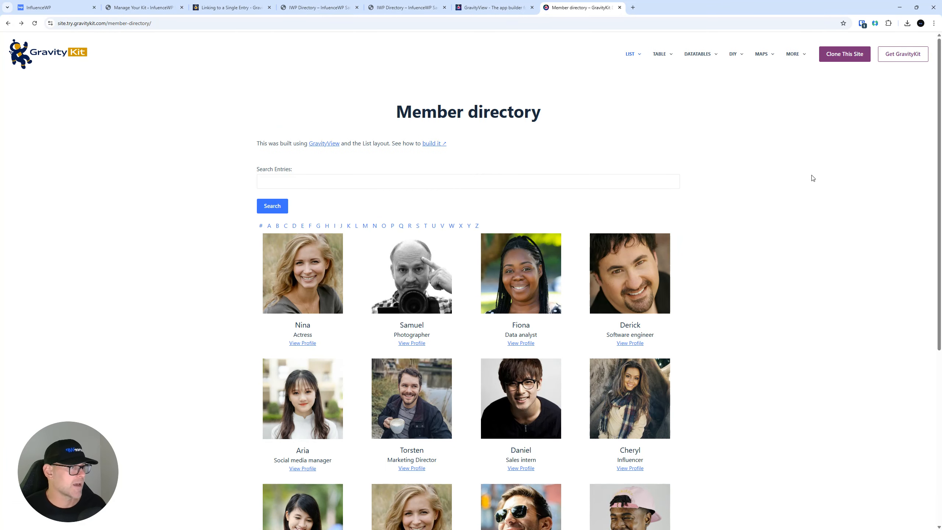
{"action": "left_click", "coordinate": [19, 50]}
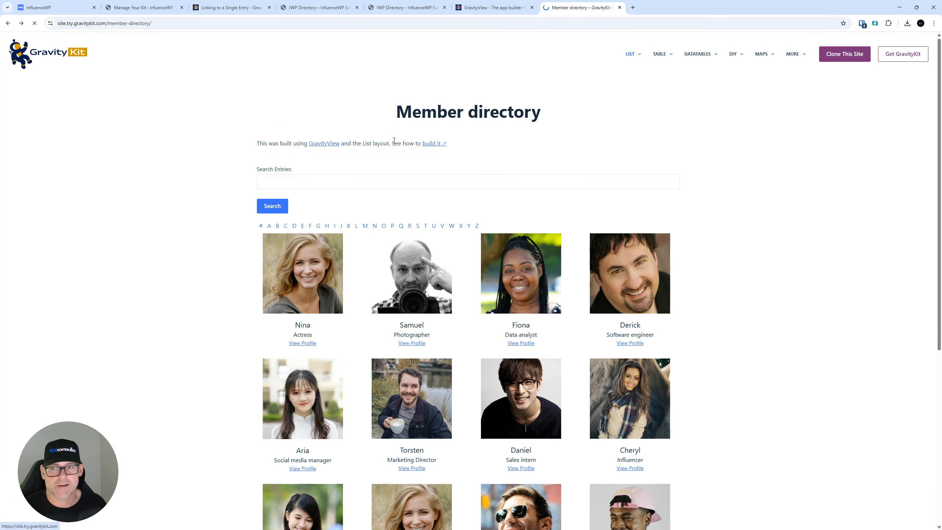